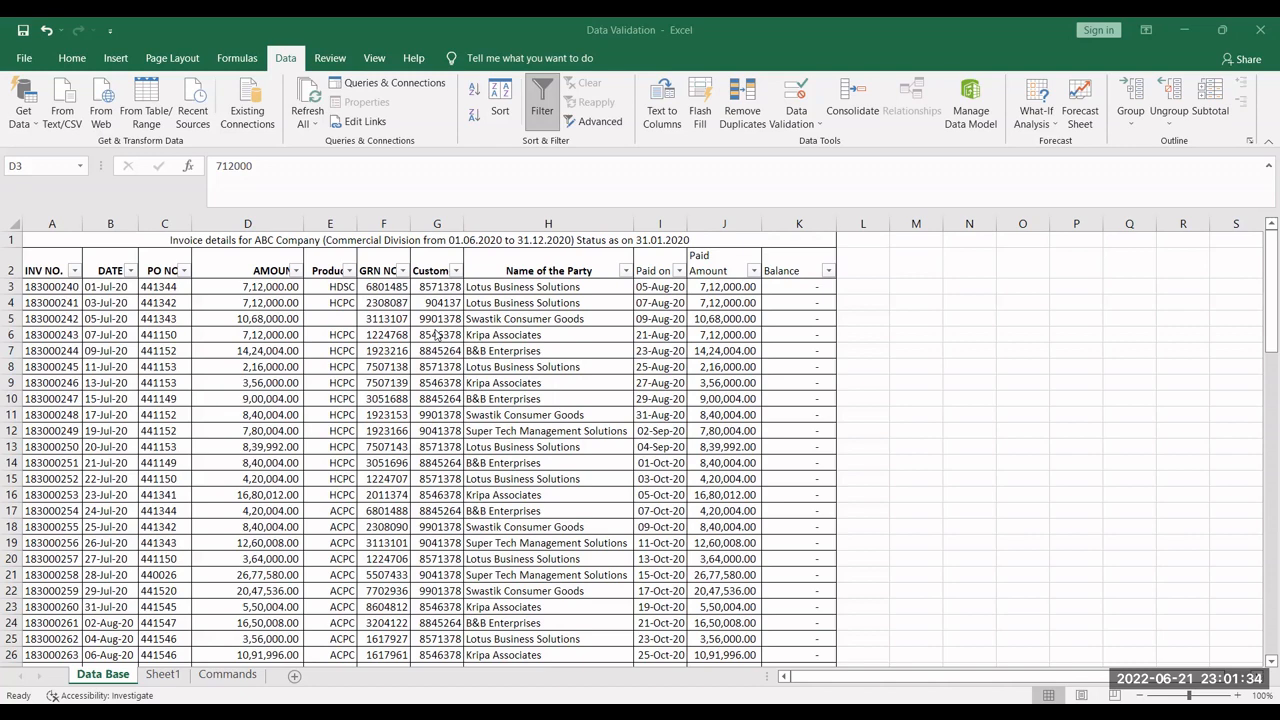
# - Examine the first invoice record's fields from invoice number through date, PO number and amount to product
pyautogui.click(54, 285)
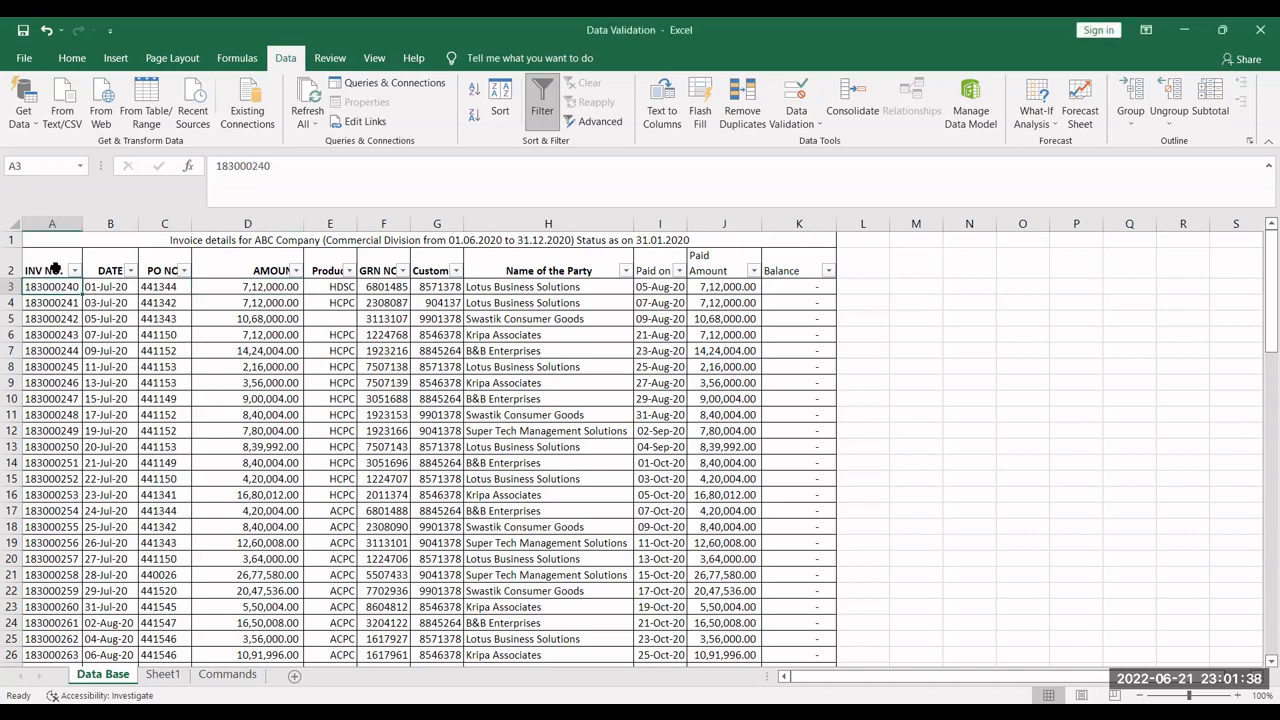
pyautogui.click(55, 269)
pyautogui.press('Down')
pyautogui.press('Right')
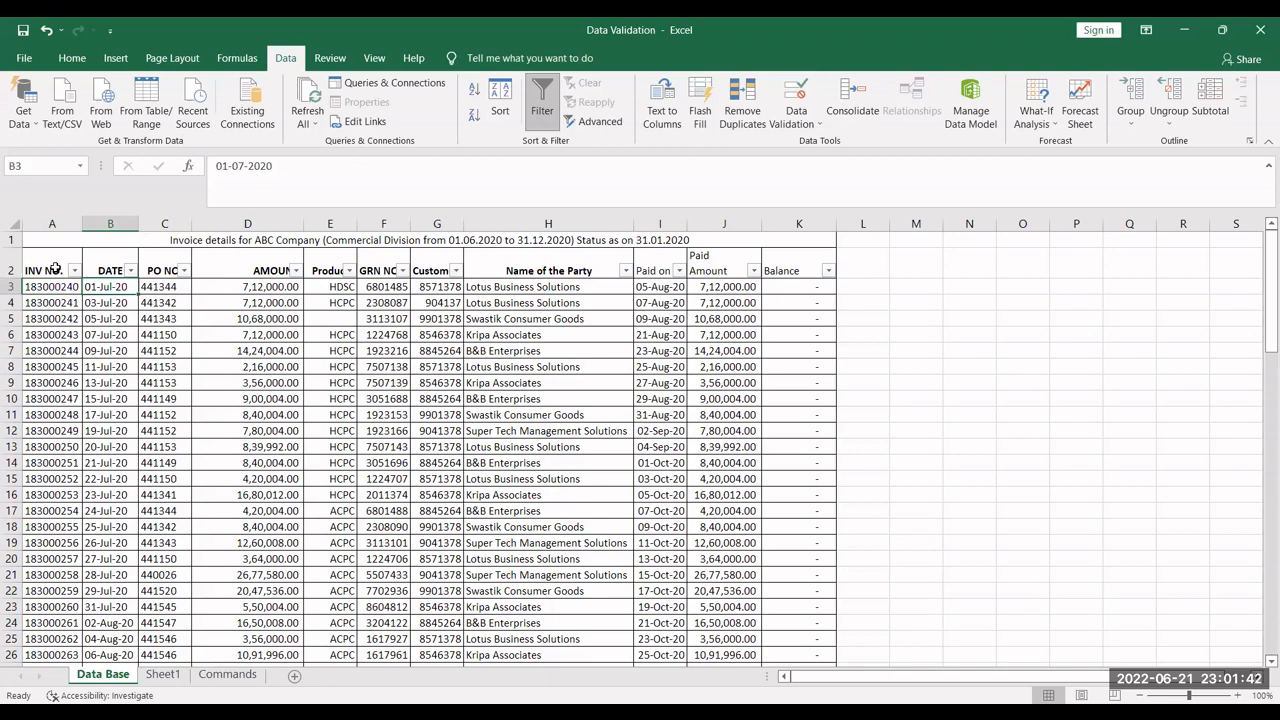
pyautogui.press('Right')
pyautogui.press('Right')
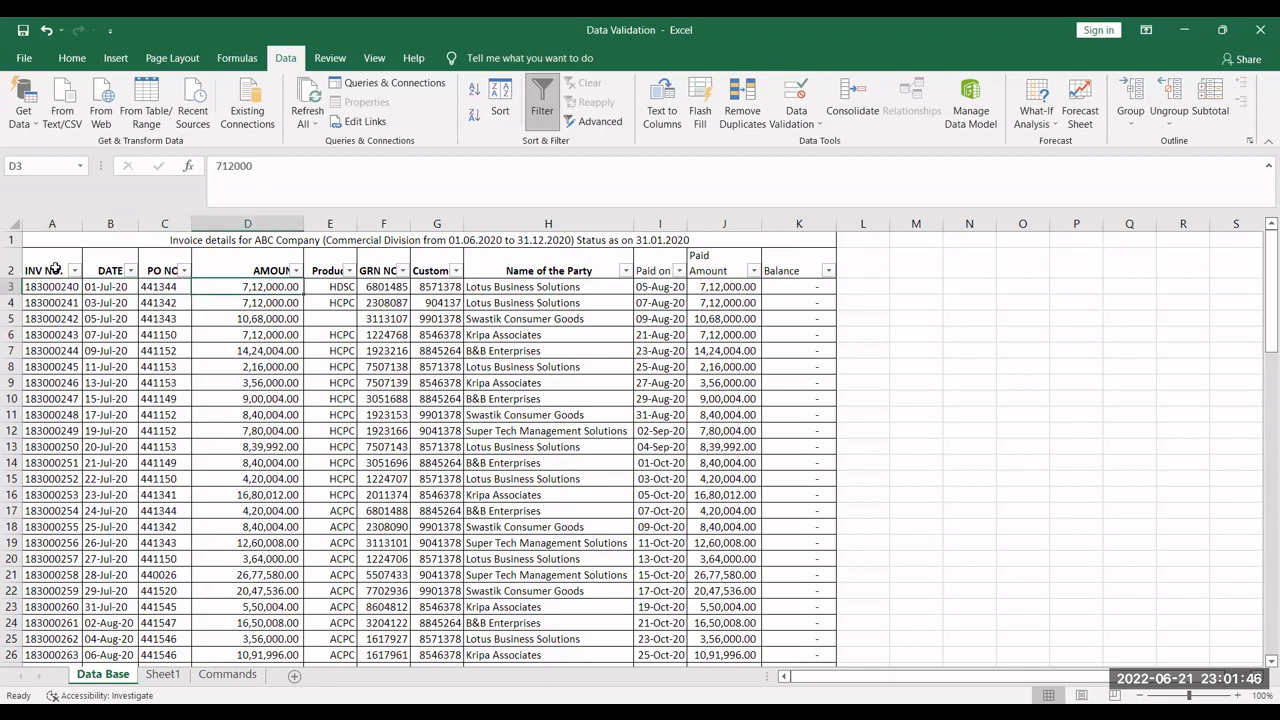
pyautogui.press('Right')
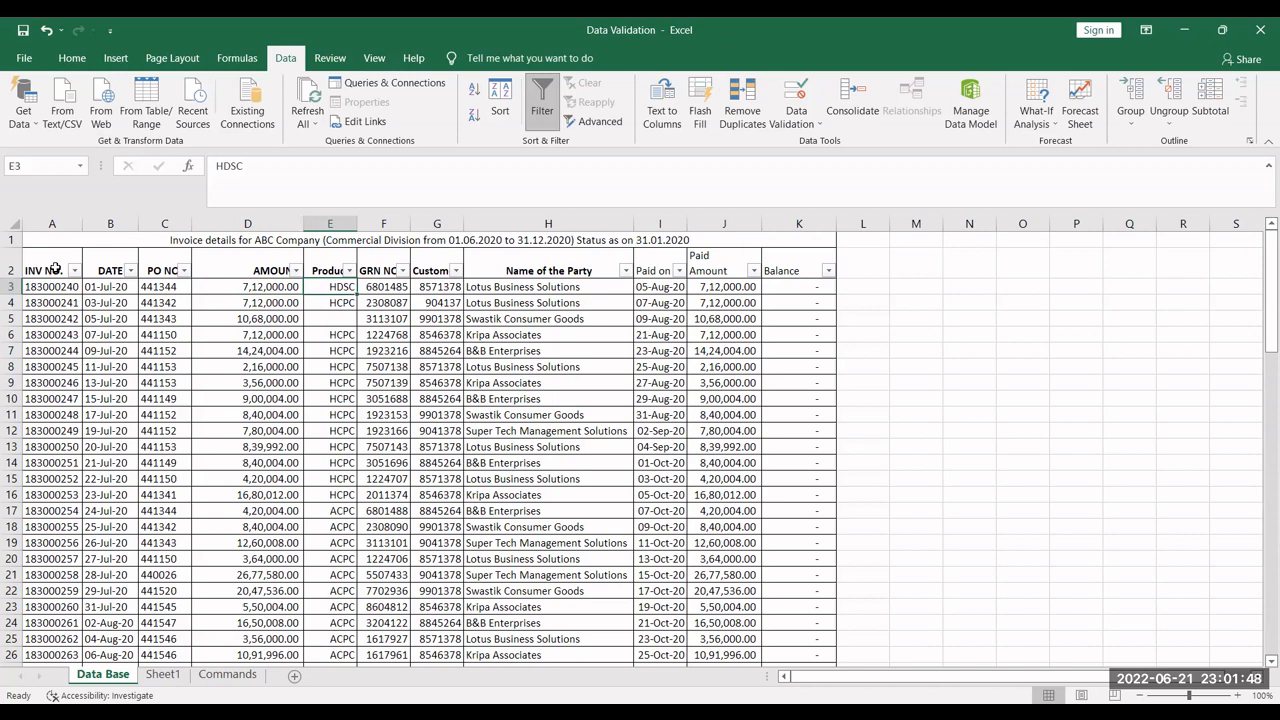
pyautogui.press('Up')
pyautogui.press('Down')
# - Enter the letter "e" as the first record's amount in cell D3
pyautogui.press('Left')
pyautogui.press('Left')
pyautogui.press('Right')
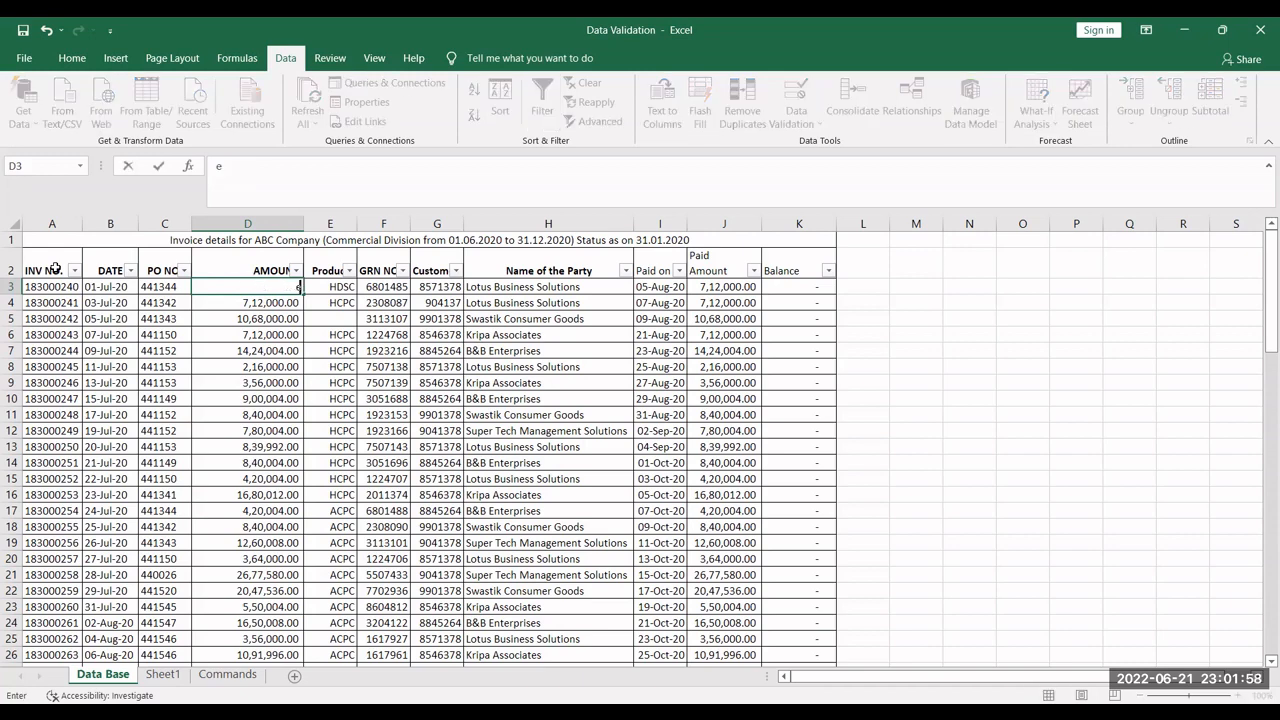
pyautogui.write('e')
pyautogui.press('Return')
pyautogui.press('Up')
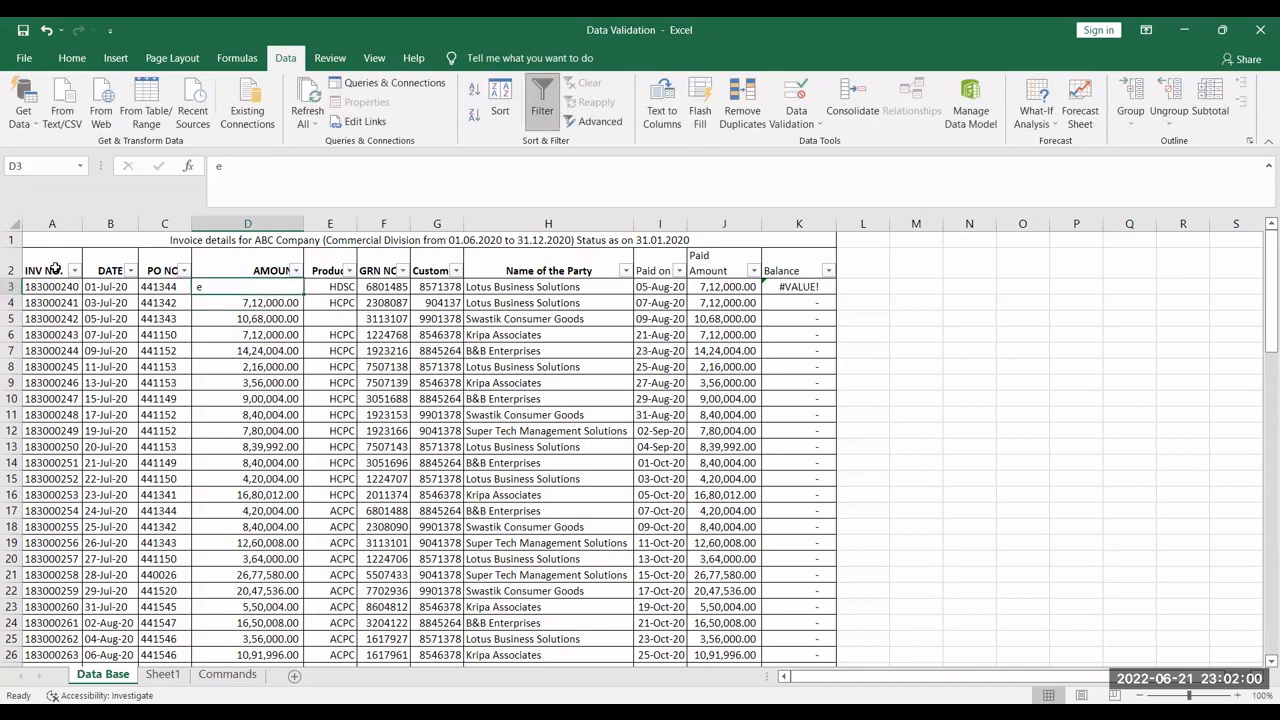
# - Examine the first record's Balance formula in cell K3 and the neighbouring Paid Amount
pyautogui.press('Right')
pyautogui.press('Right')
pyautogui.press('Right')
pyautogui.press('Right')
pyautogui.press('Right')
pyautogui.press('Right')
pyautogui.press('Right')
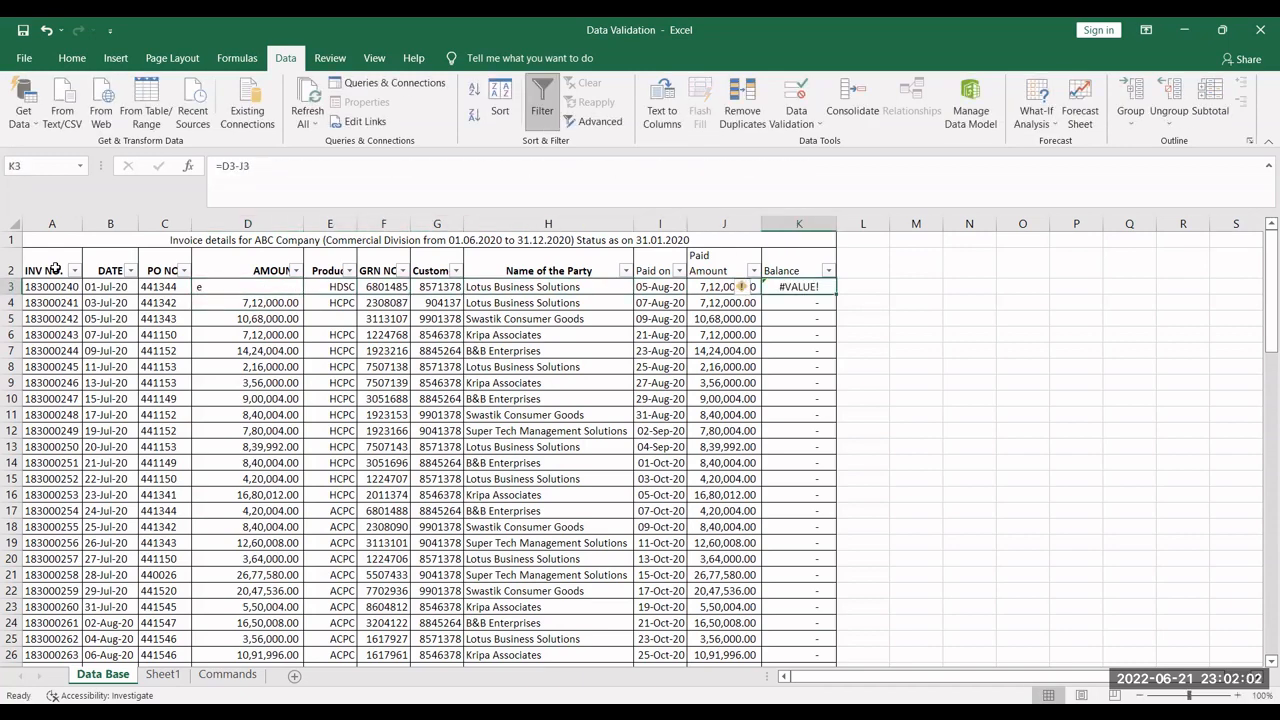
pyautogui.press('Left')
pyautogui.press('Right')
# - Set the first record's amount in cell D3 to 1000
pyautogui.press('Left')
pyautogui.press('Left')
pyautogui.press('Left')
pyautogui.press('Left')
pyautogui.press('Left')
pyautogui.press('Left')
pyautogui.press('Left')
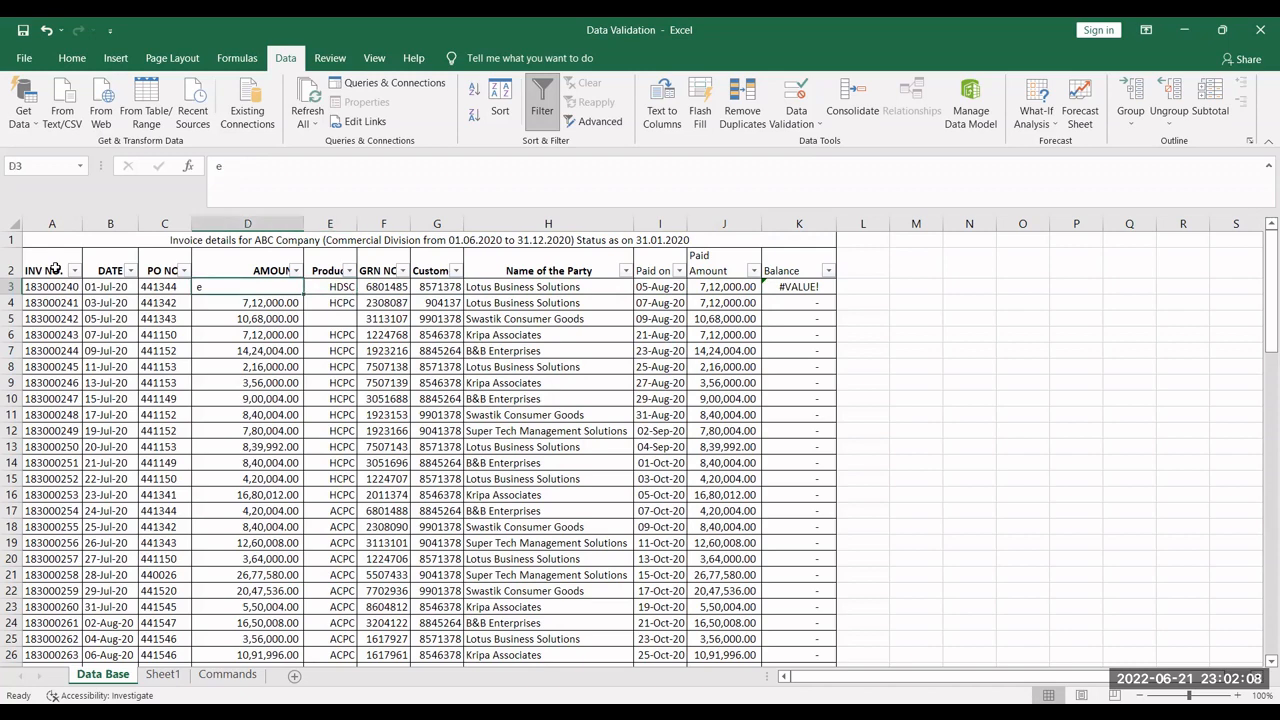
pyautogui.write('1000')
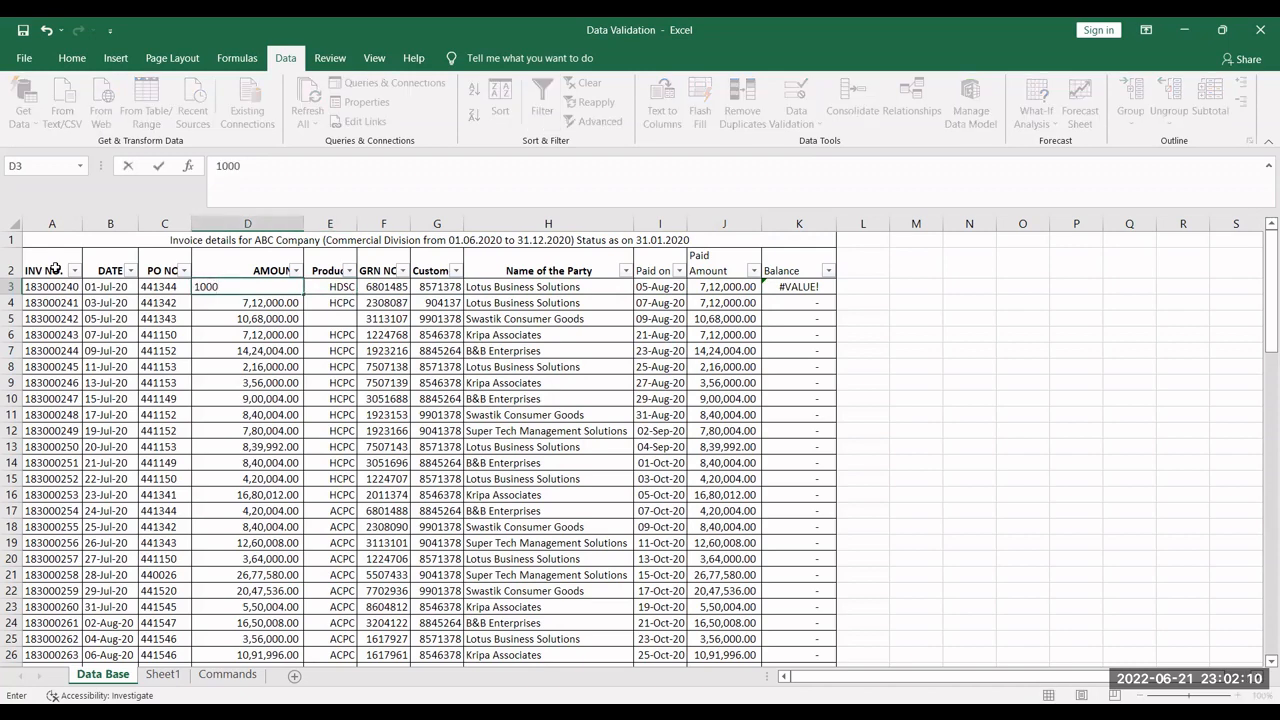
pyautogui.press('Return')
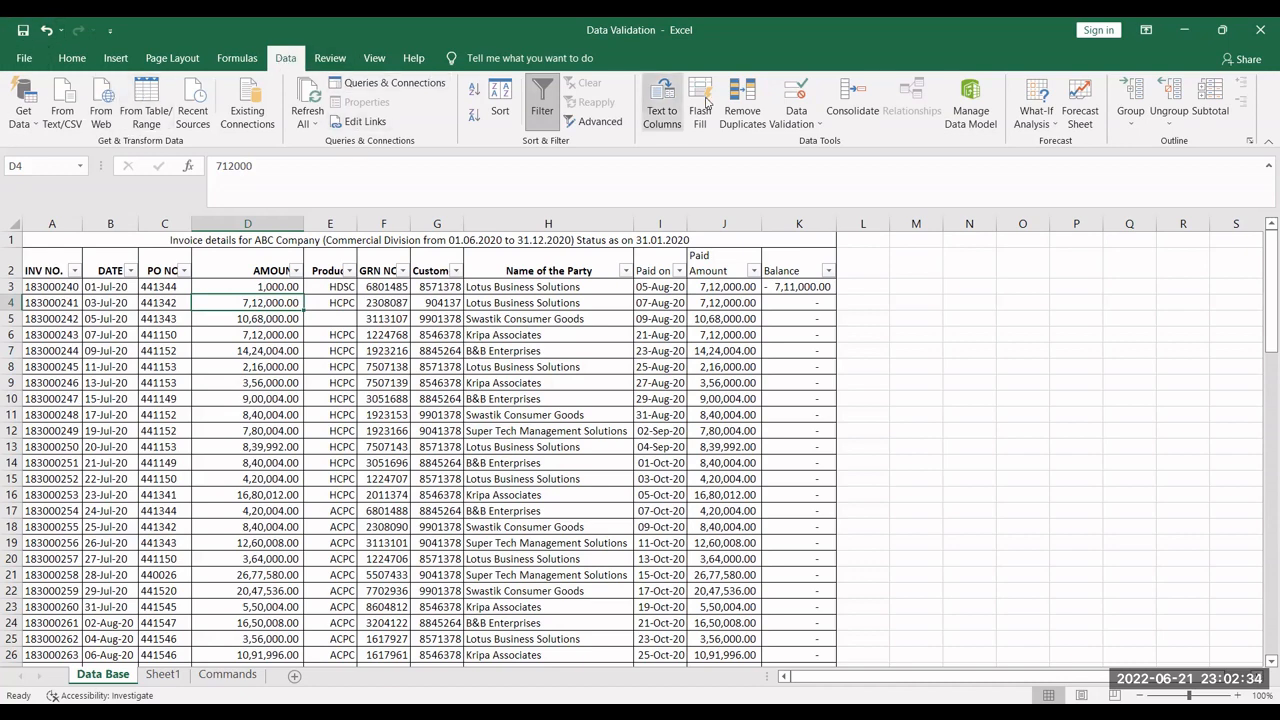
# - Review the data validation criteria types, input message and error alert options for cell D4 without applying a rule
pyautogui.click(814, 125)
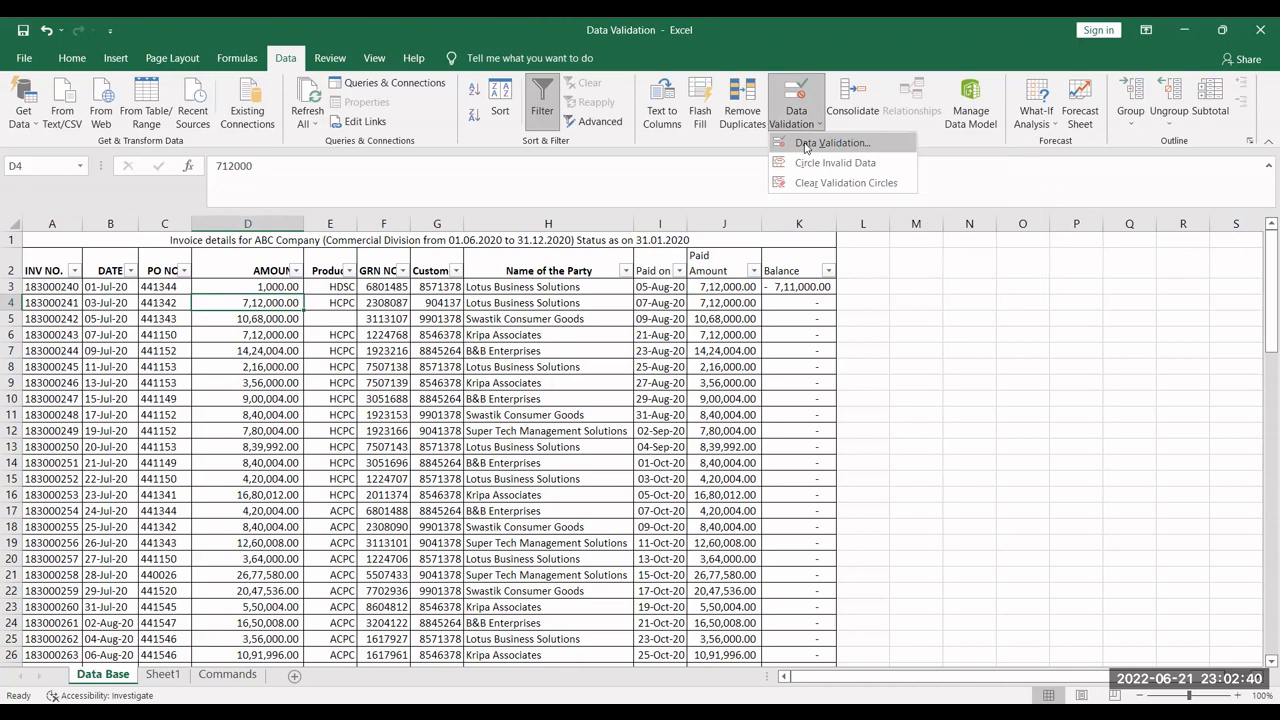
pyautogui.click(805, 148)
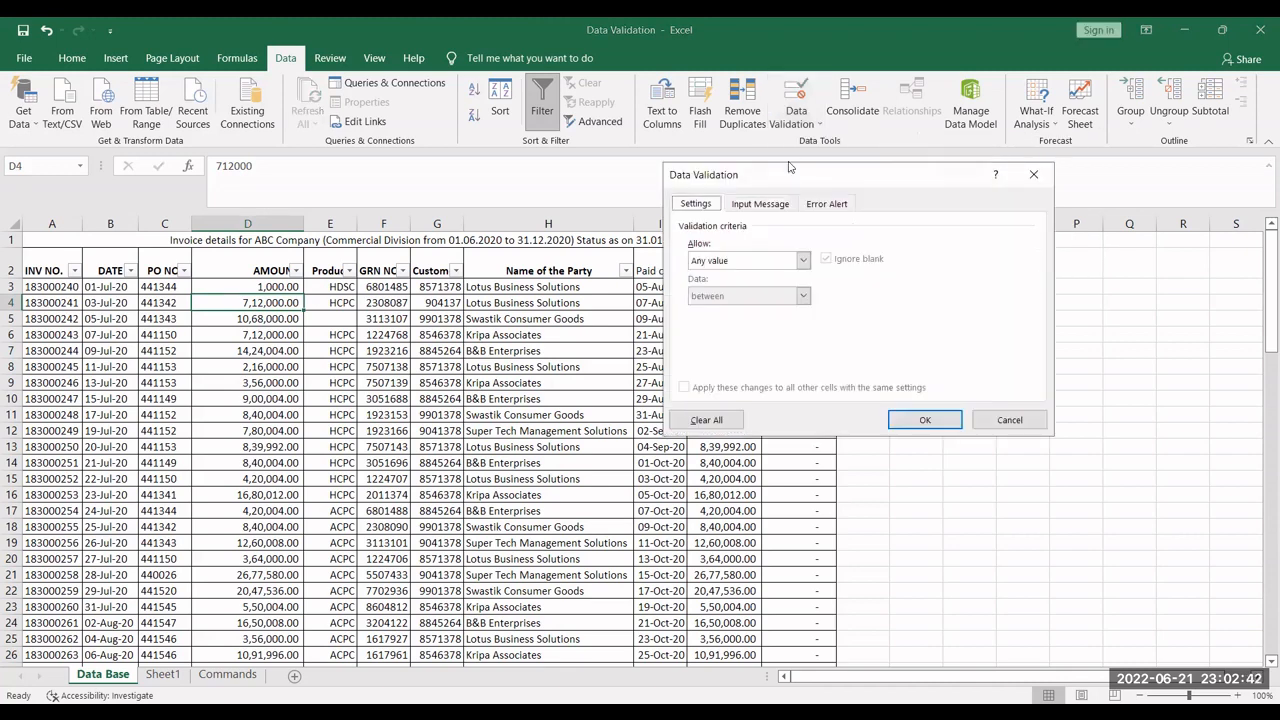
pyautogui.click(761, 263)
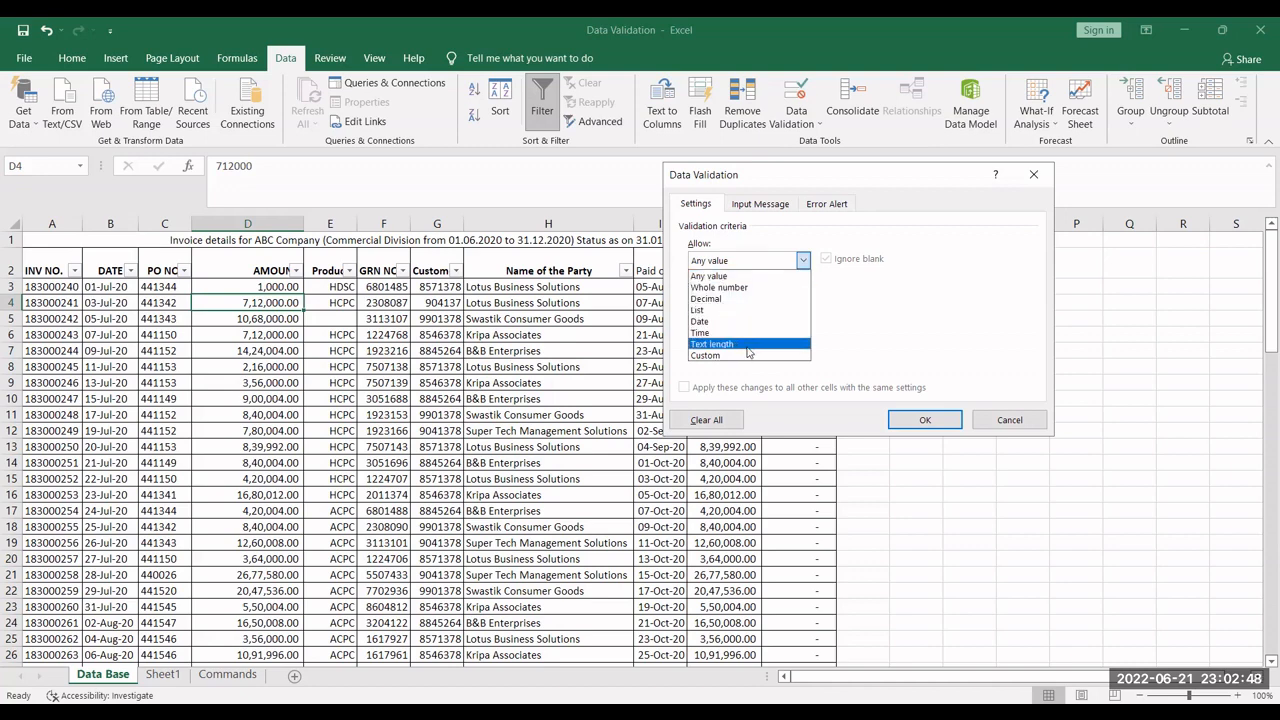
pyautogui.click(760, 204)
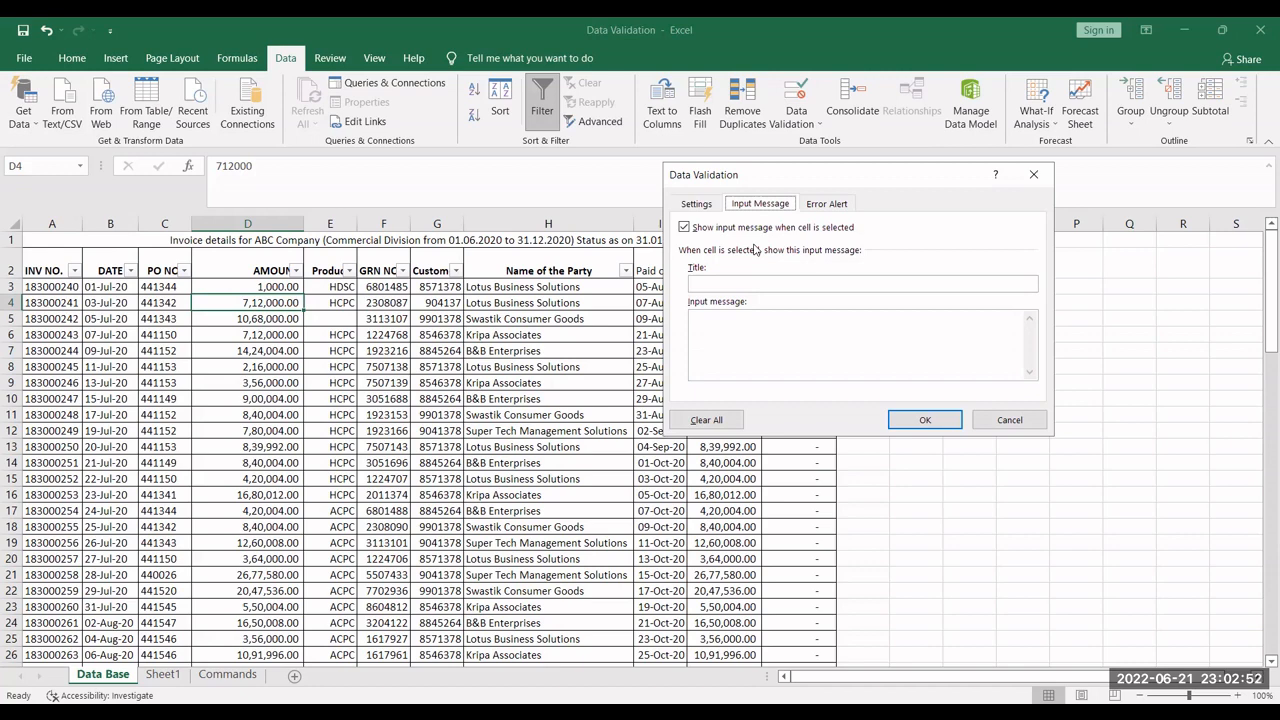
pyautogui.hotkey('ctrl', 'Tab')
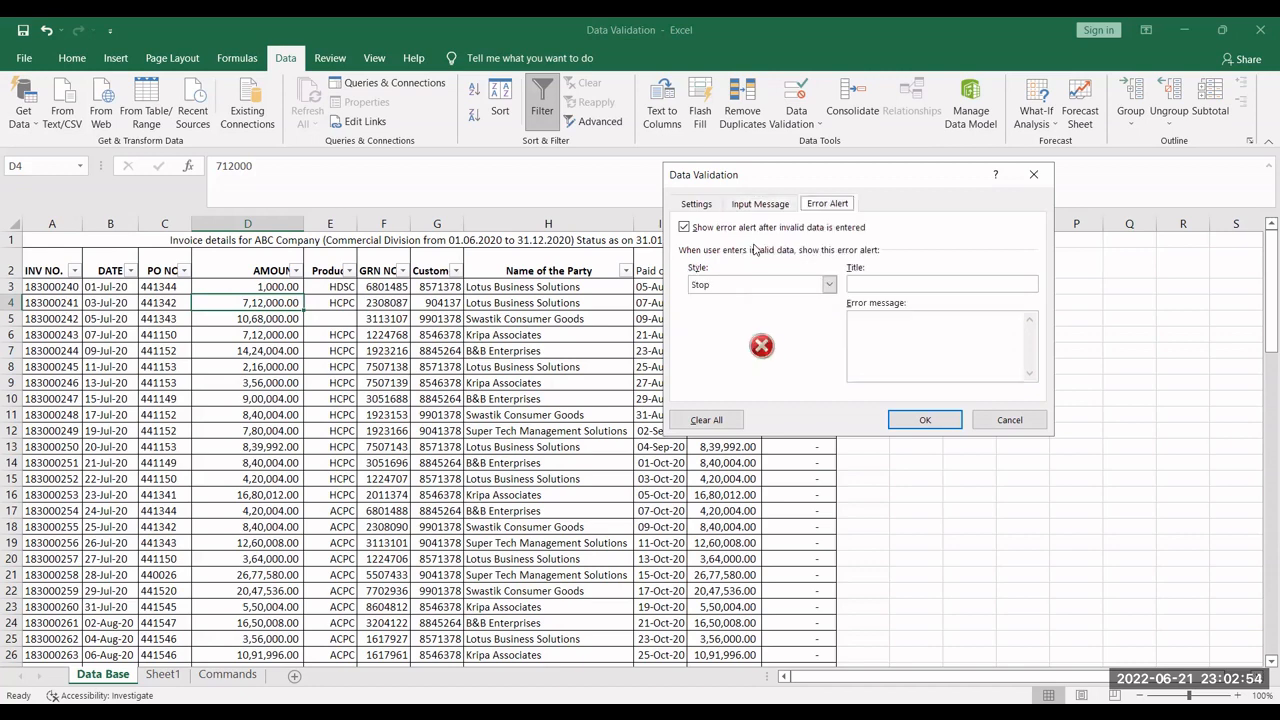
pyautogui.hotkey('ctrl', 'shift', 'Tab')
pyautogui.hotkey('ctrl', 'shift', 'Tab')
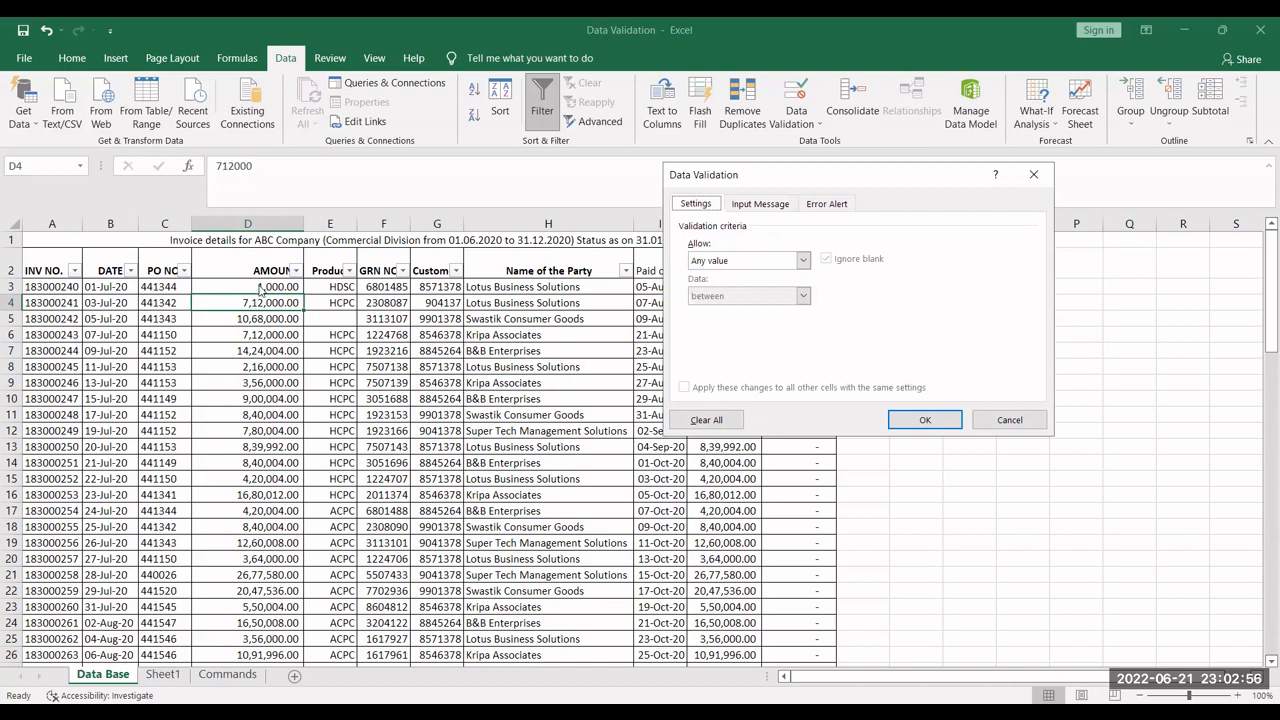
pyautogui.click(1003, 427)
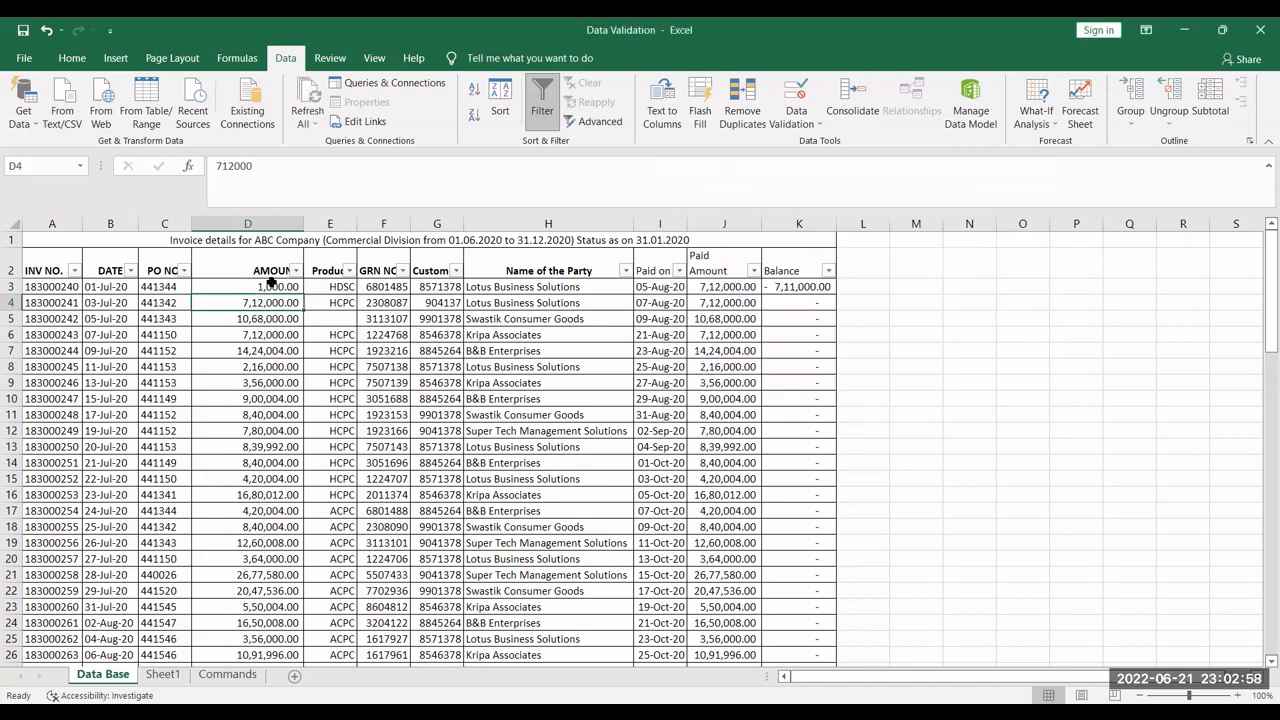
# - Start a data validation rule for amount cell D3 that allows only whole numbers
pyautogui.click(270, 275)
pyautogui.click(265, 289)
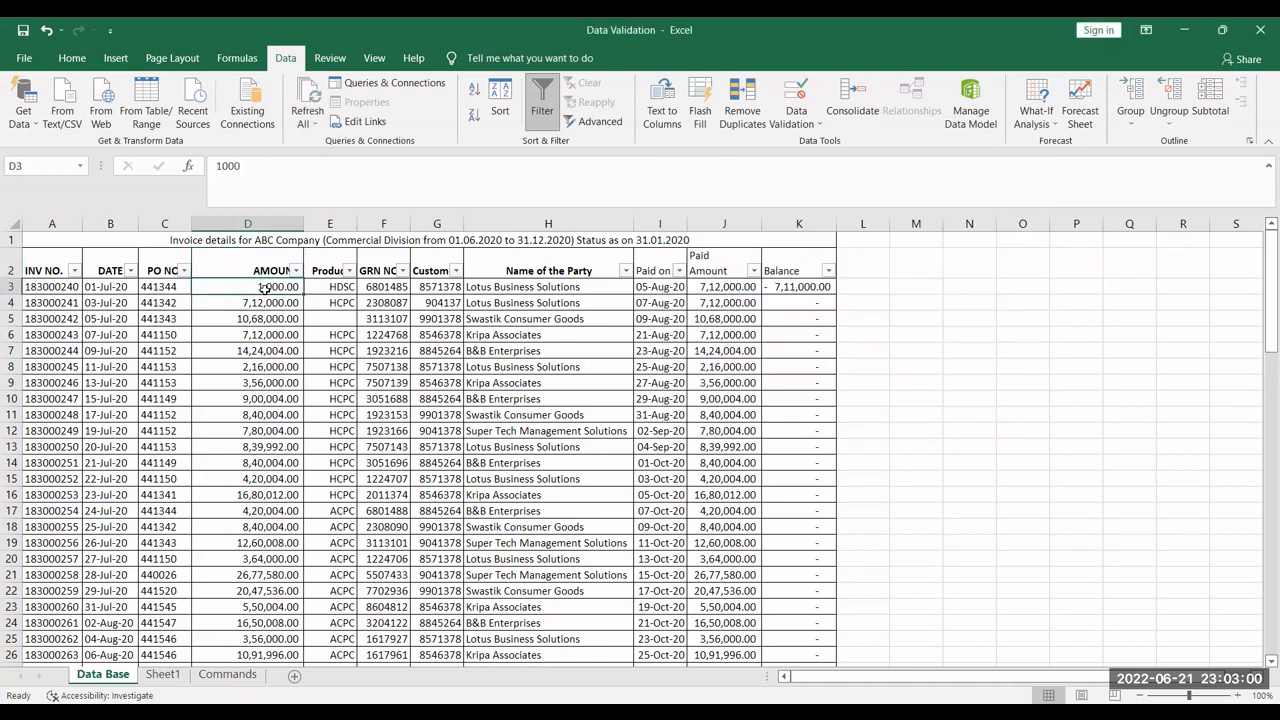
pyautogui.click(797, 120)
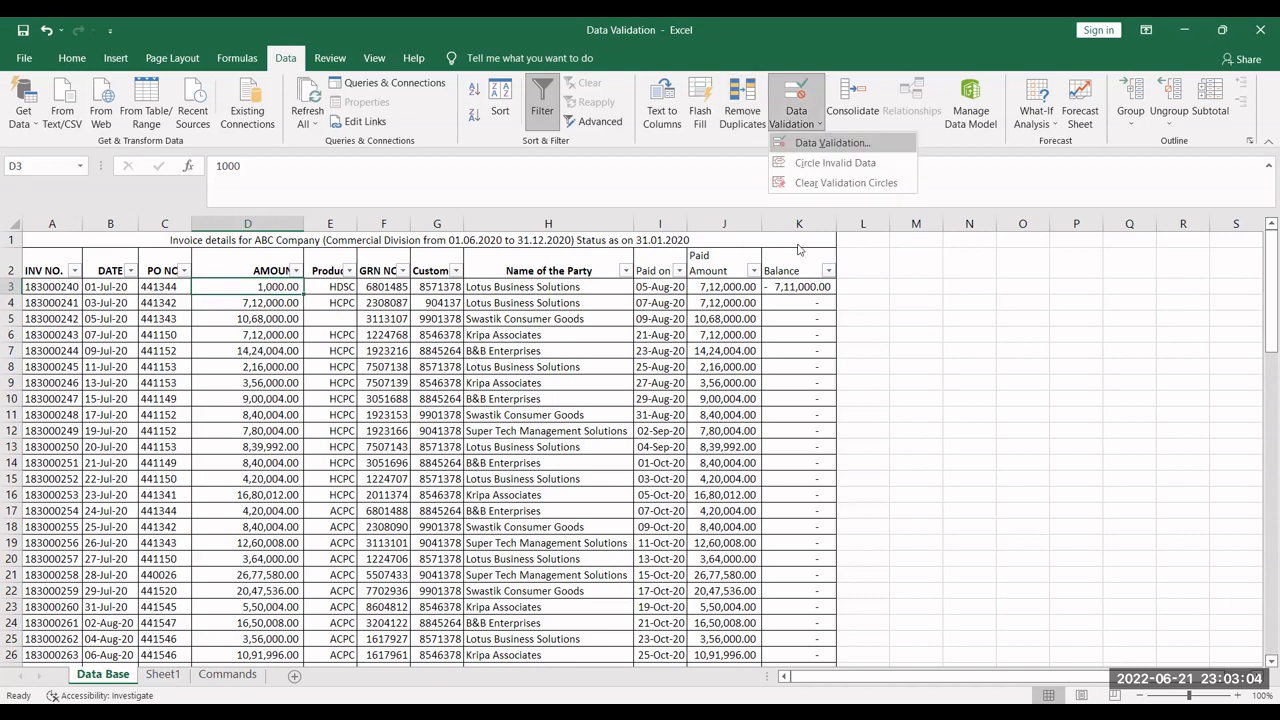
pyautogui.click(812, 142)
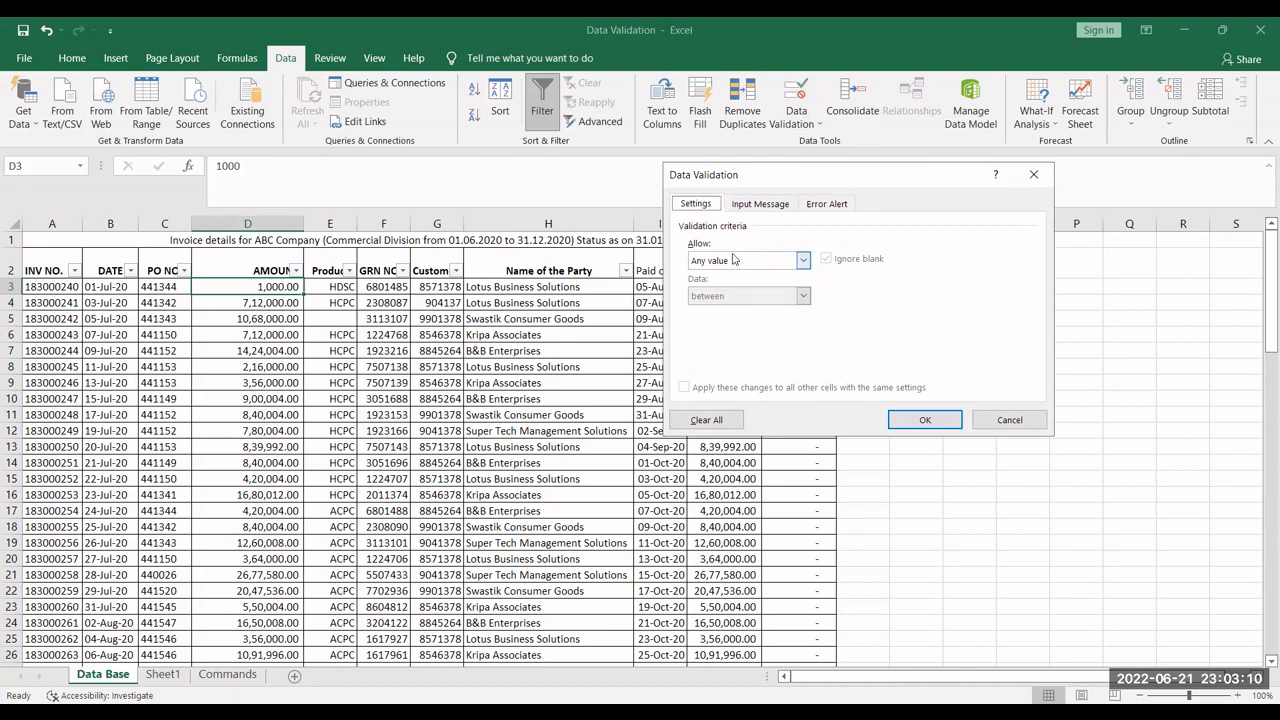
pyautogui.click(733, 260)
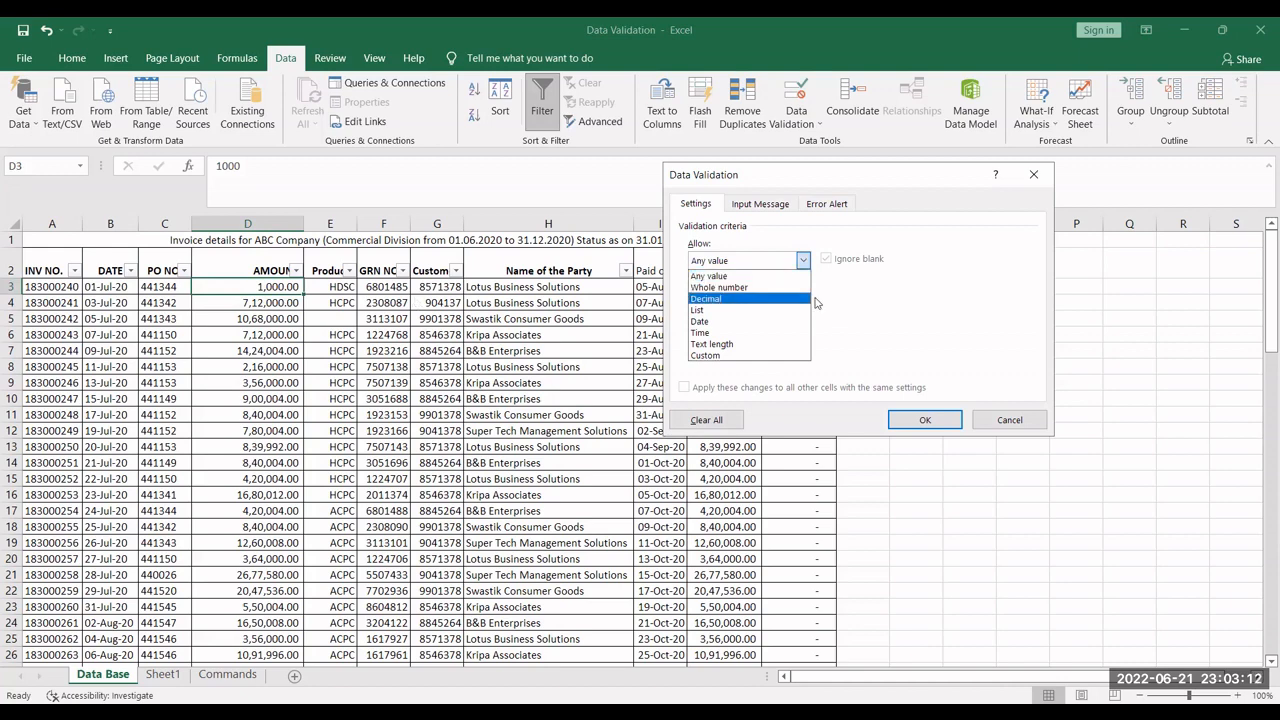
pyautogui.click(726, 288)
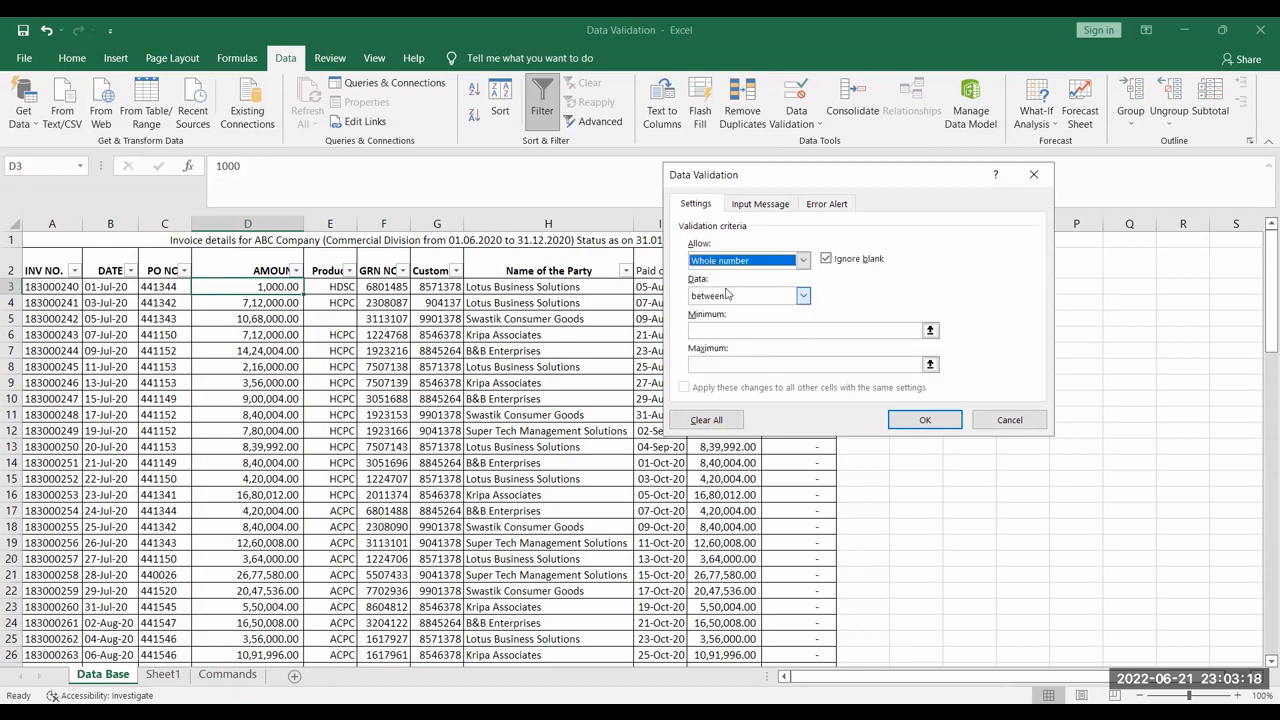
pyautogui.click(950, 416)
pyautogui.click(645, 414)
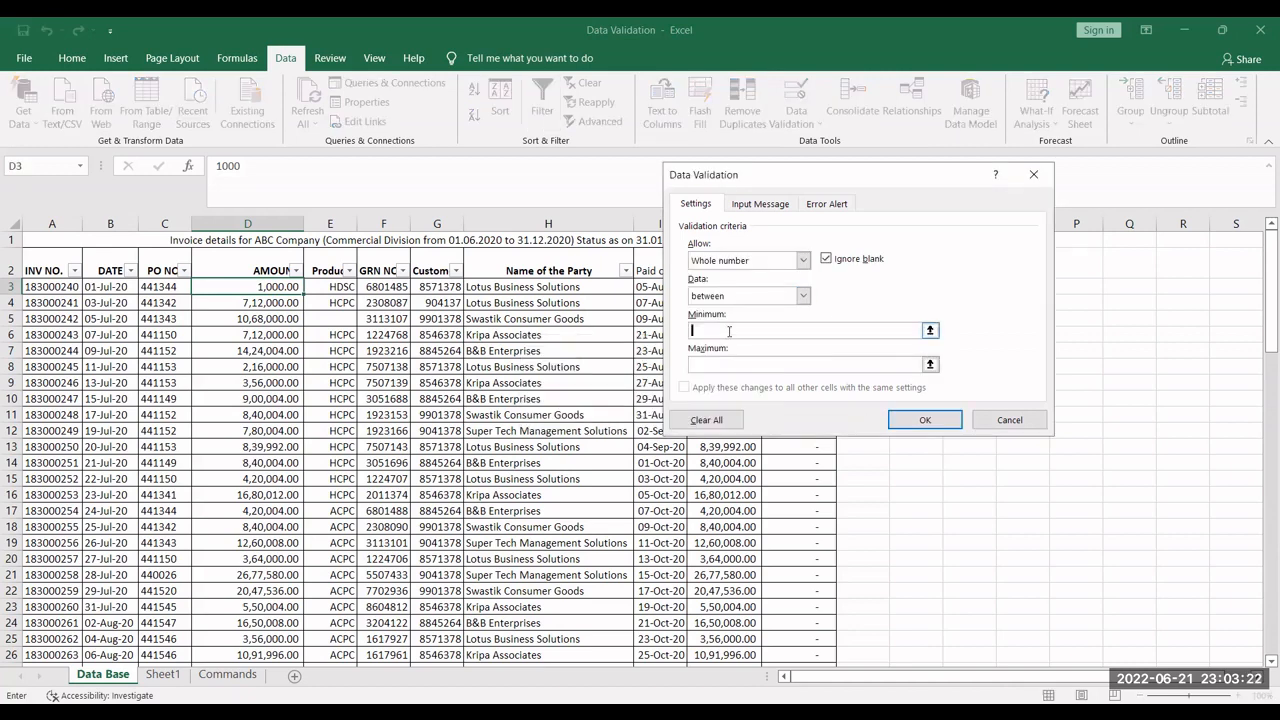
# - Set the whole-number rule's minimum to 0 and its maximum to 100000000
pyautogui.write('0')
pyautogui.click(713, 366)
pyautogui.write('1000000000+')
pyautogui.press('Left')
pyautogui.press('Left')
pyautogui.press('Left')
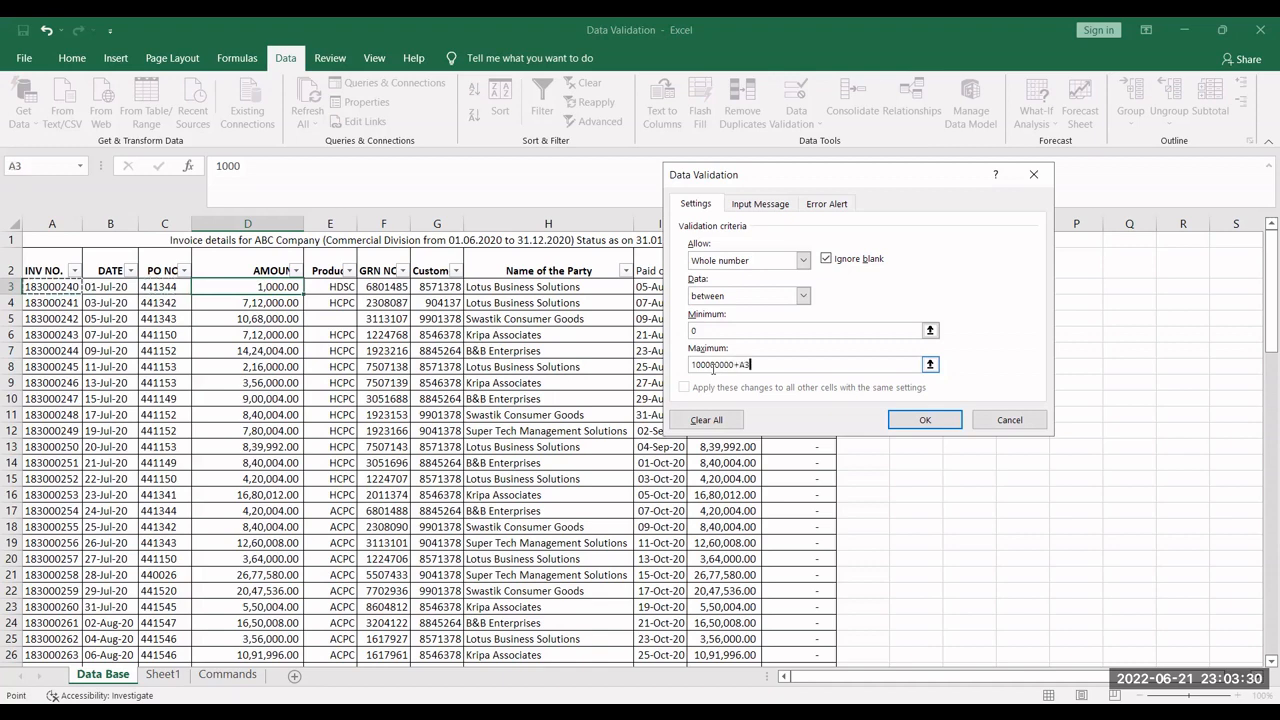
pyautogui.press('BackSpace')
pyautogui.press('BackSpace')
pyautogui.press('BackSpace')
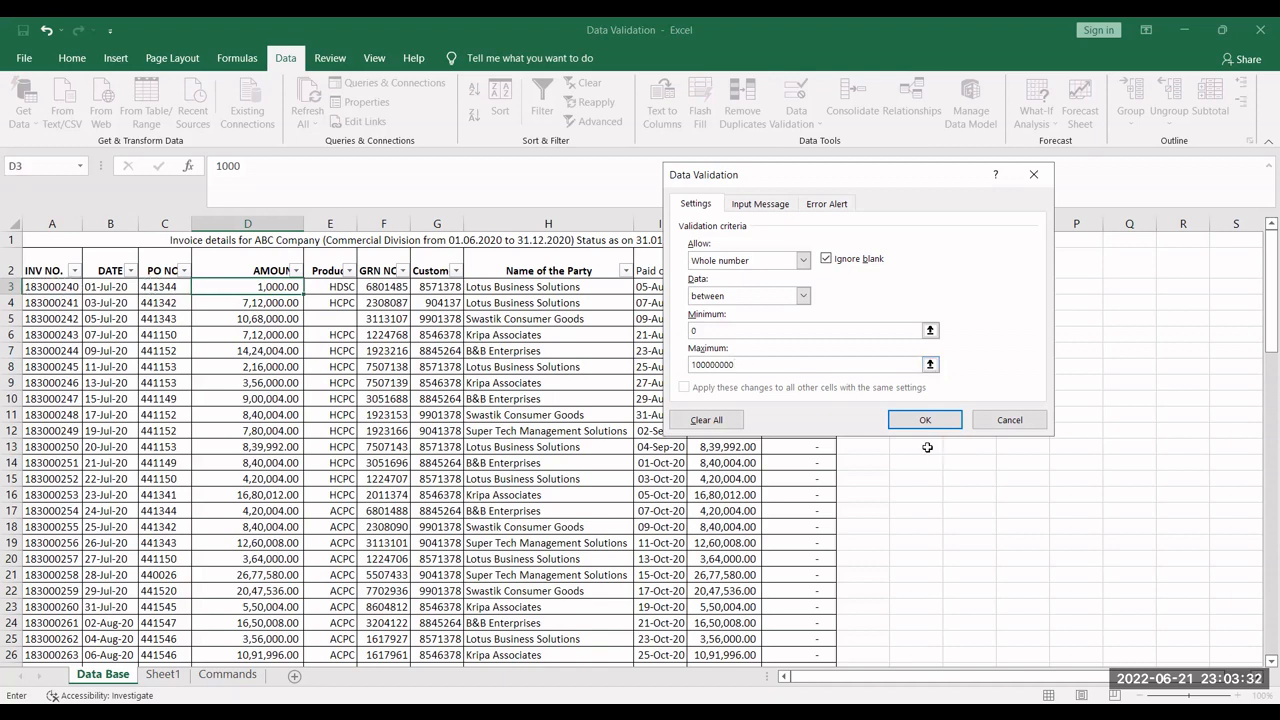
# - Change the whole-number rule's maximum to 1000000
pyautogui.click(709, 364)
pyautogui.write('+')
pyautogui.press('Right')
pyautogui.press('Right')
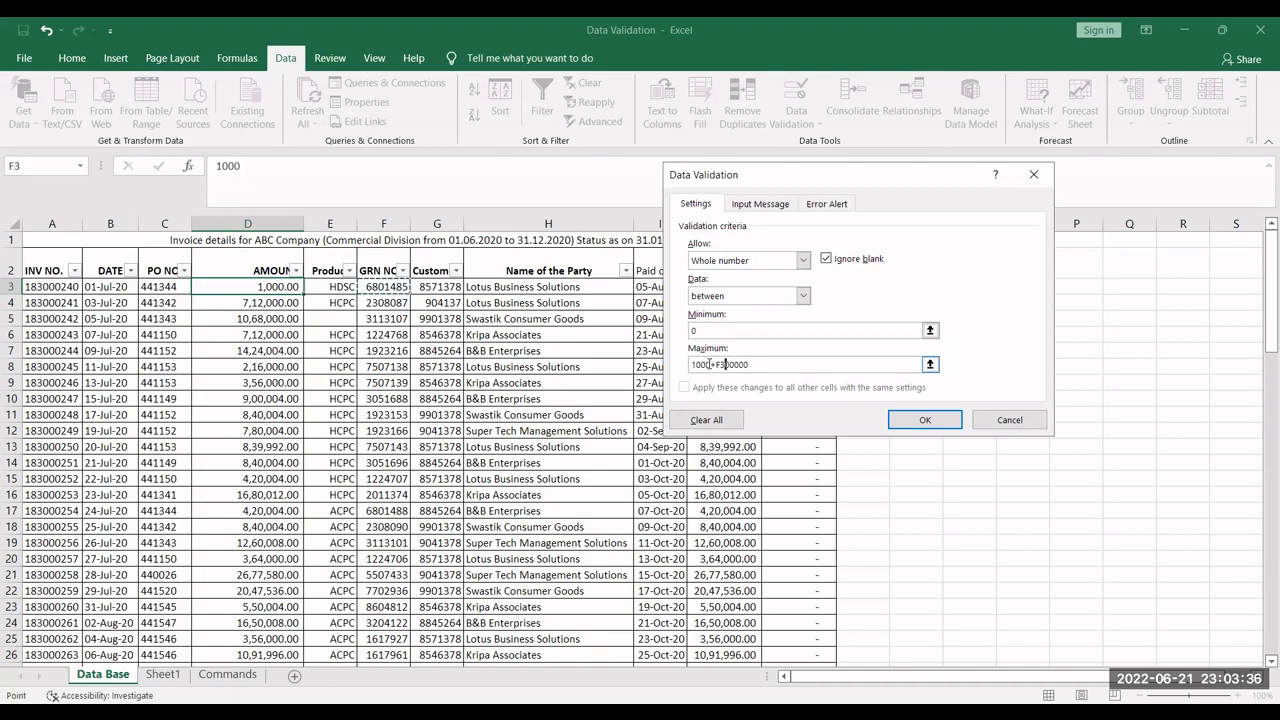
pyautogui.press('BackSpace')
pyautogui.press('BackSpace')
pyautogui.press('BackSpace')
pyautogui.press('BackSpace')
pyautogui.press('BackSpace')
pyautogui.press('BackSpace')
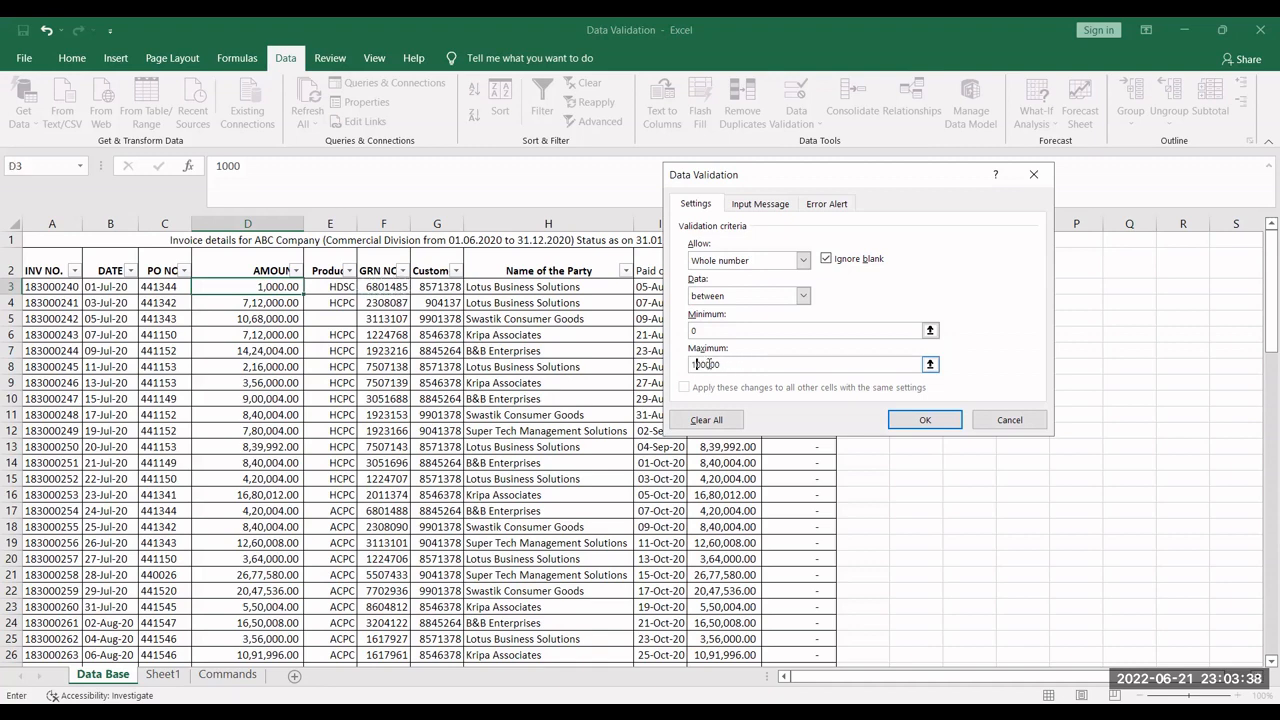
pyautogui.press('BackSpace')
pyautogui.write('=')
pyautogui.press('Right')
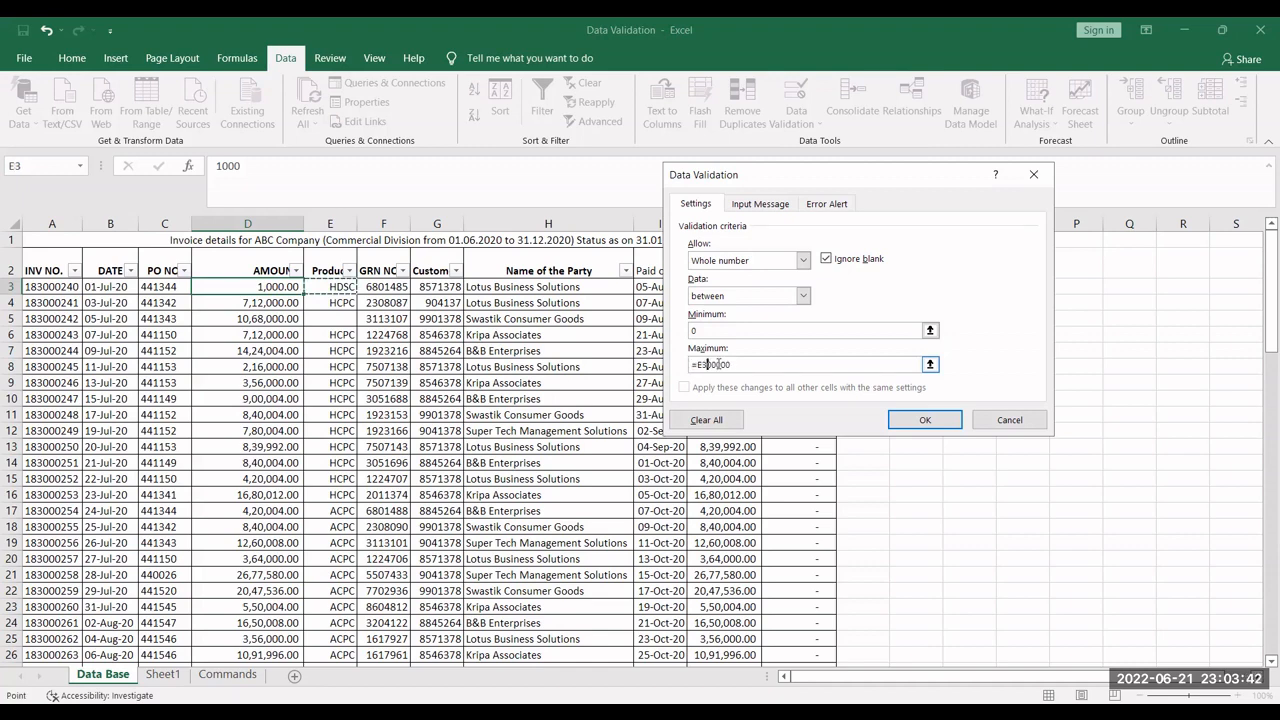
pyautogui.press('BackSpace')
pyautogui.press('BackSpace')
pyautogui.press('BackSpace')
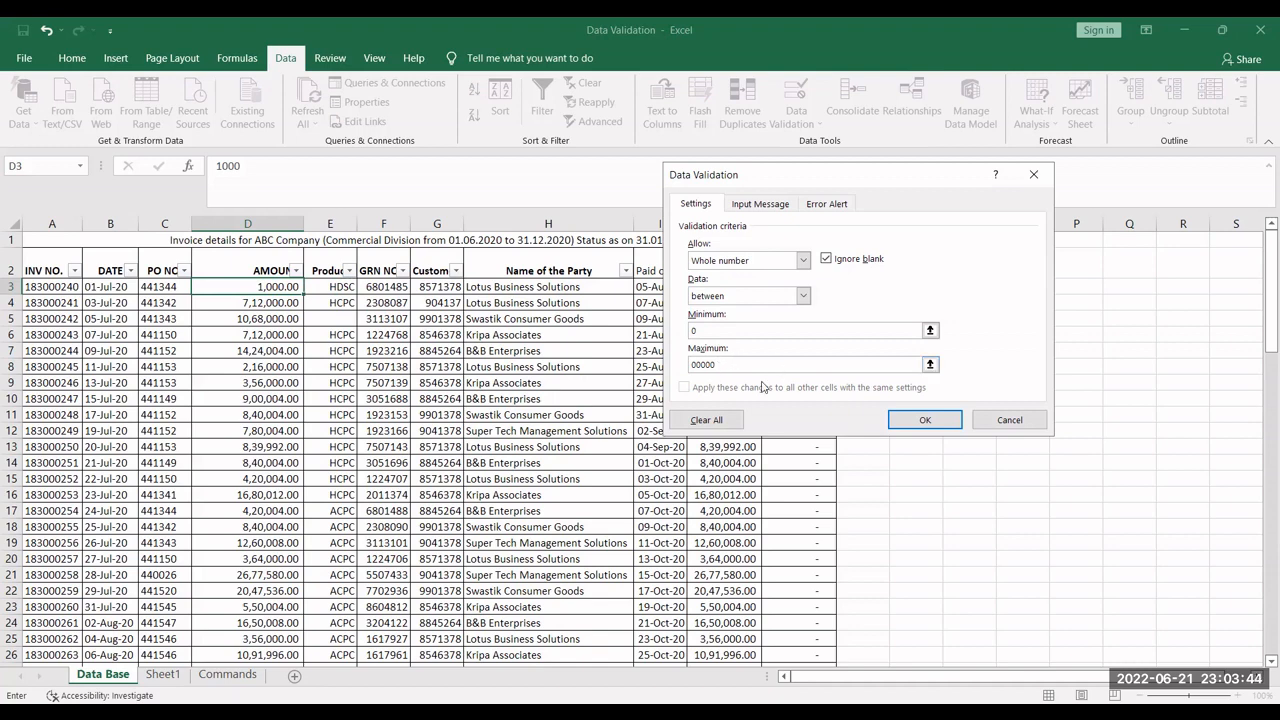
pyautogui.write('1')
pyautogui.write('0')
# - Add the input message "Value should be between 0-1000000" to the validation rule, leaving its title blank
pyautogui.hotkey('ctrl', 'Tab')
pyautogui.click(729, 315)
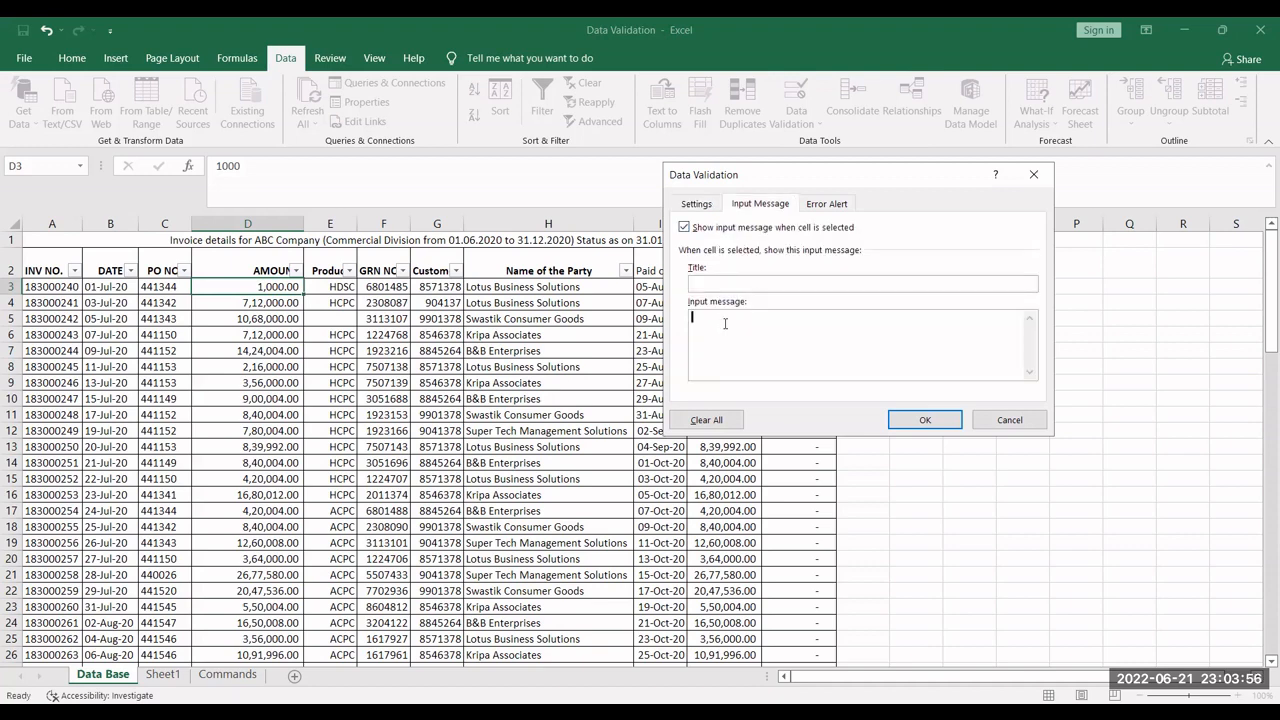
pyautogui.write('Value should be between 0-100000')
pyautogui.press('Left')
pyautogui.press('Left')
pyautogui.press('Left')
pyautogui.press('Left')
pyautogui.write('0')
# - Choose Stop as the error alert style for invalid amounts
pyautogui.click(827, 204)
pyautogui.click(784, 287)
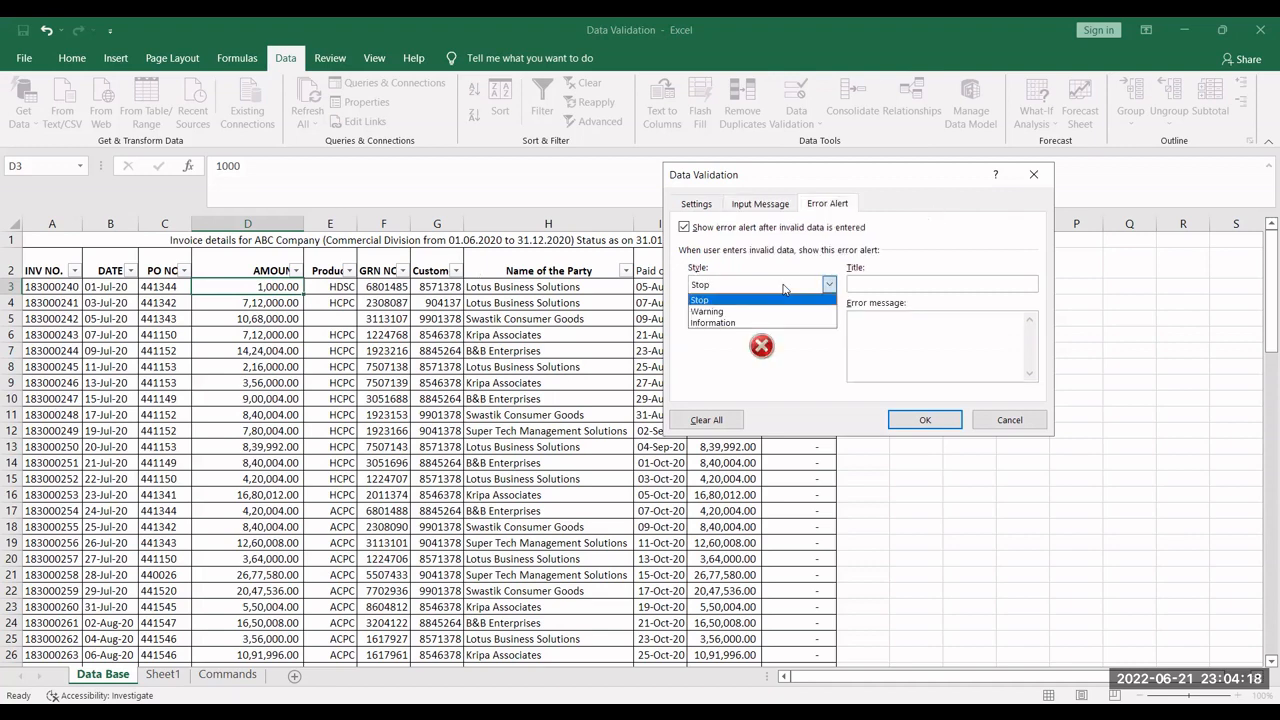
pyautogui.click(733, 300)
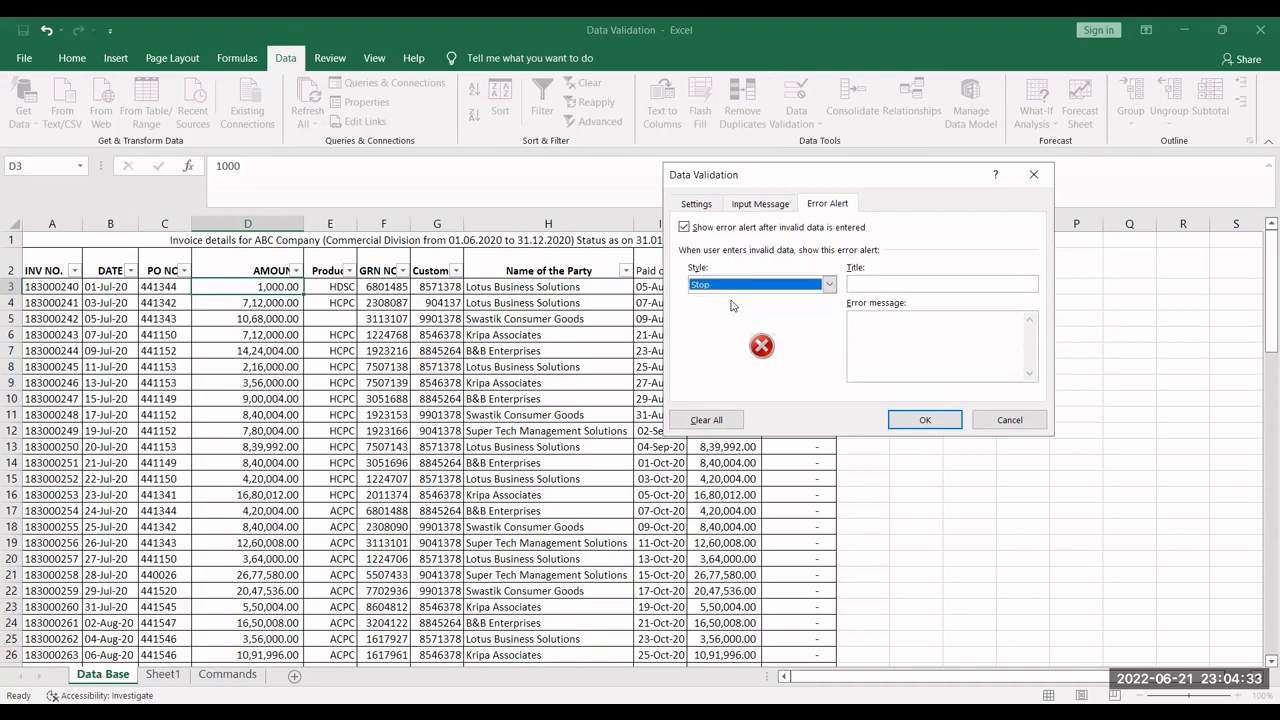
# - Set the alert's error message to "Value is not correct" and apply the validation rule to cell D3
pyautogui.click(884, 326)
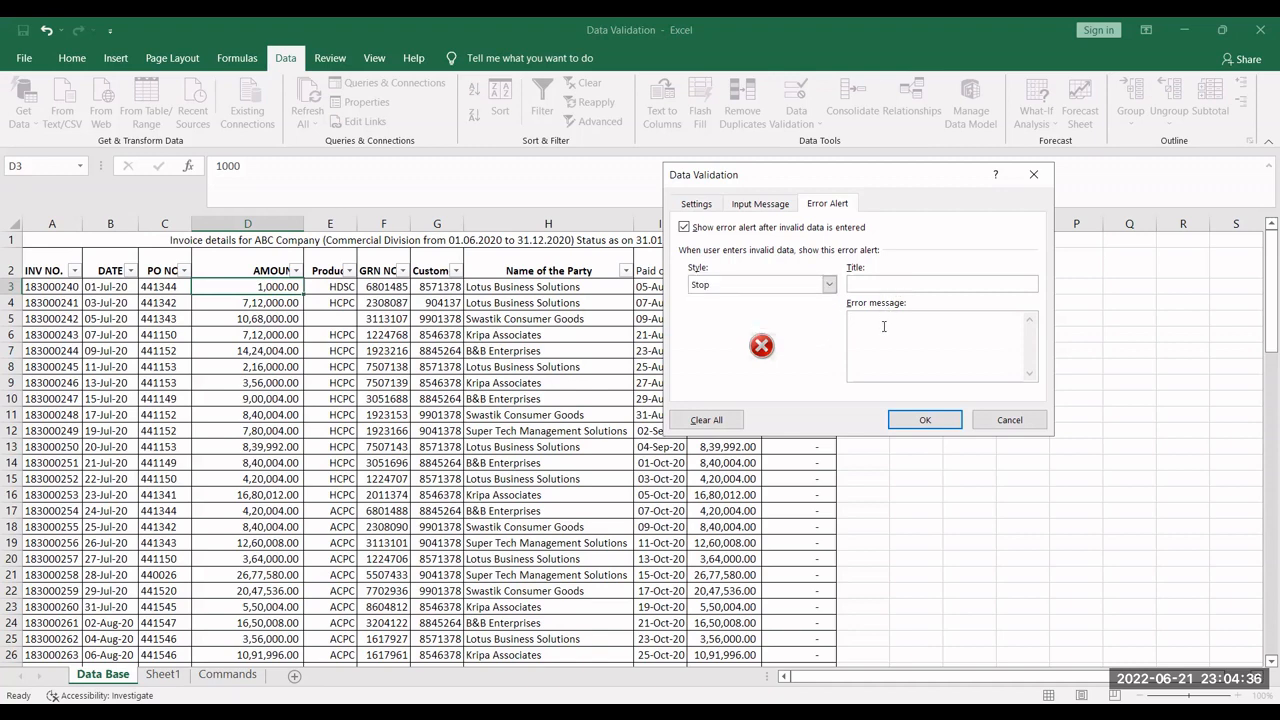
pyautogui.write('Value is pot')
pyautogui.write('not in')
pyautogui.press('BackSpace')
pyautogui.press('BackSpace')
pyautogui.write('in')
pyautogui.press('BackSpace')
pyautogui.press('BackSpace')
pyautogui.write('correct')
pyautogui.click(925, 419)
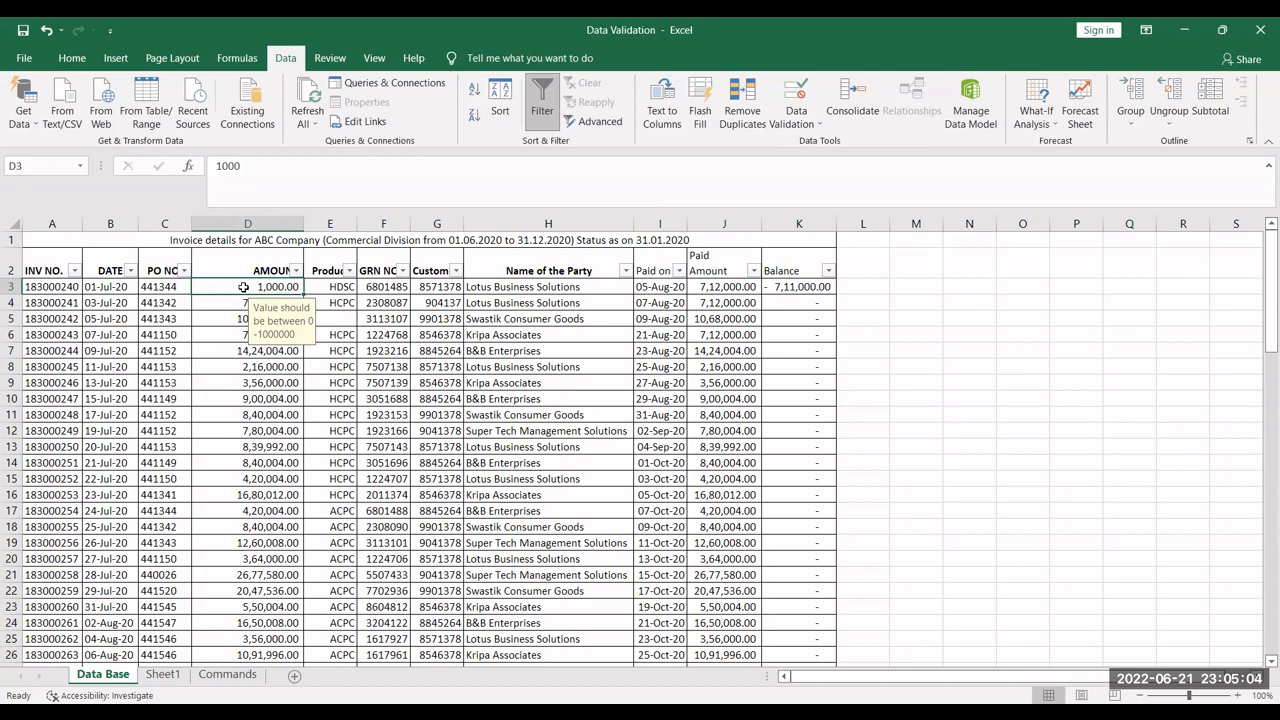
# - Test the validation rule by trying the text "t" in cell D3, and cancel the entry at the alert
pyautogui.write('t')
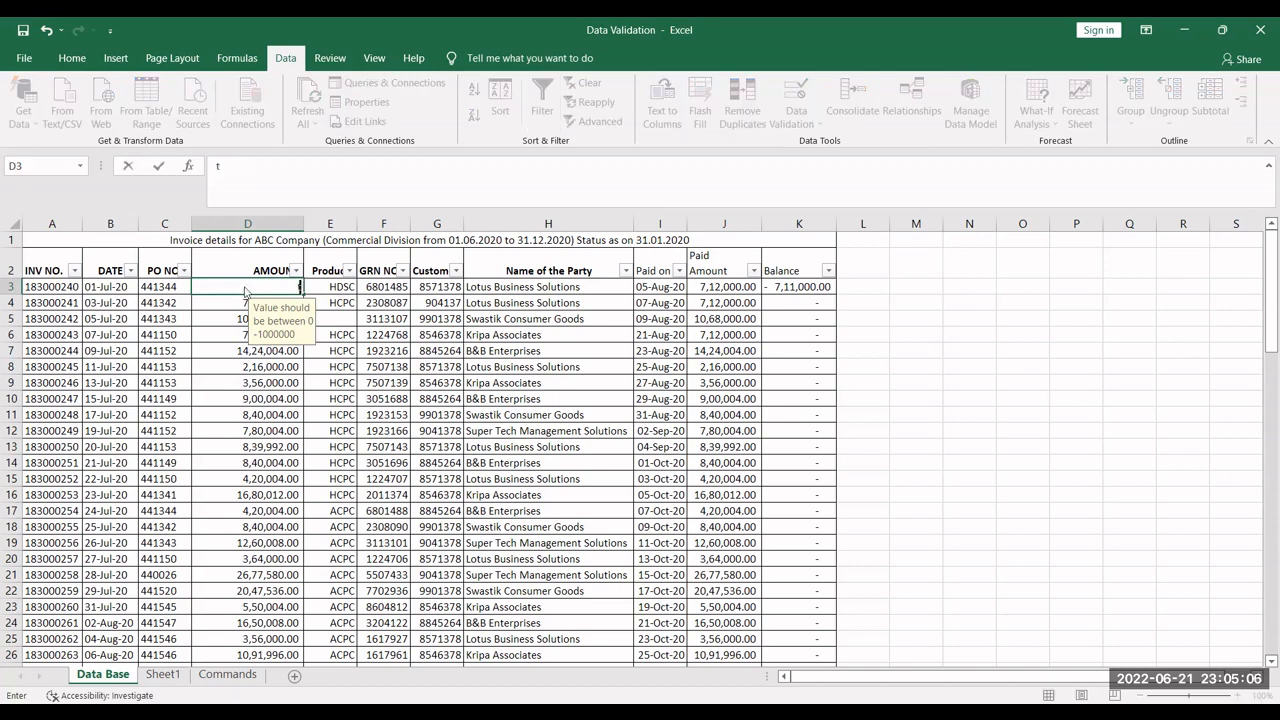
pyautogui.press('Return')
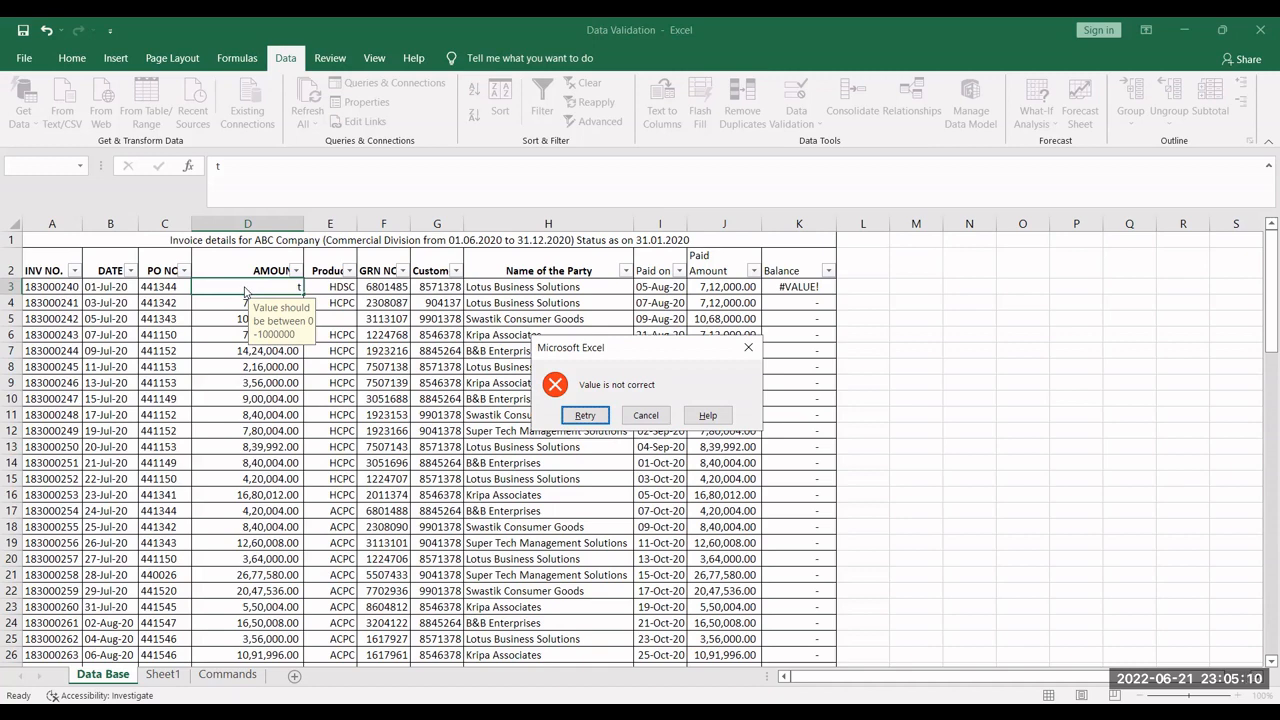
pyautogui.press('Escape')
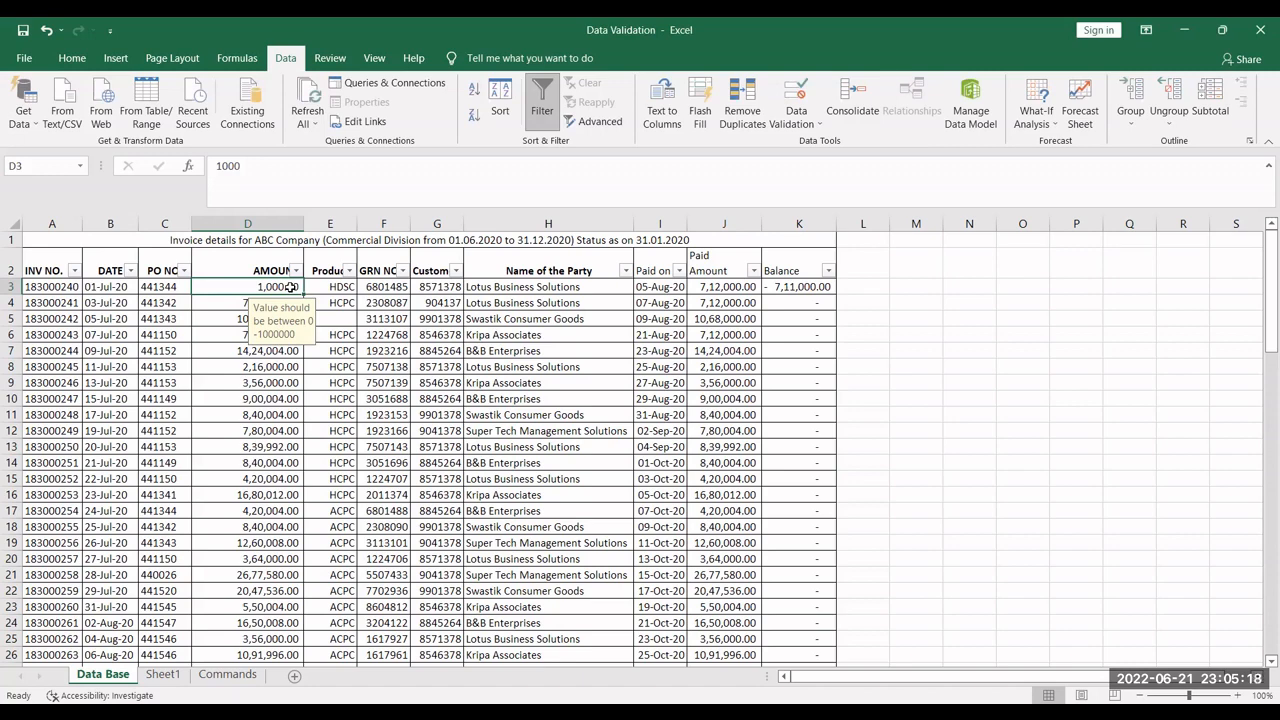
# - Enter the amount 788888 in cell D3
pyautogui.write('788888')
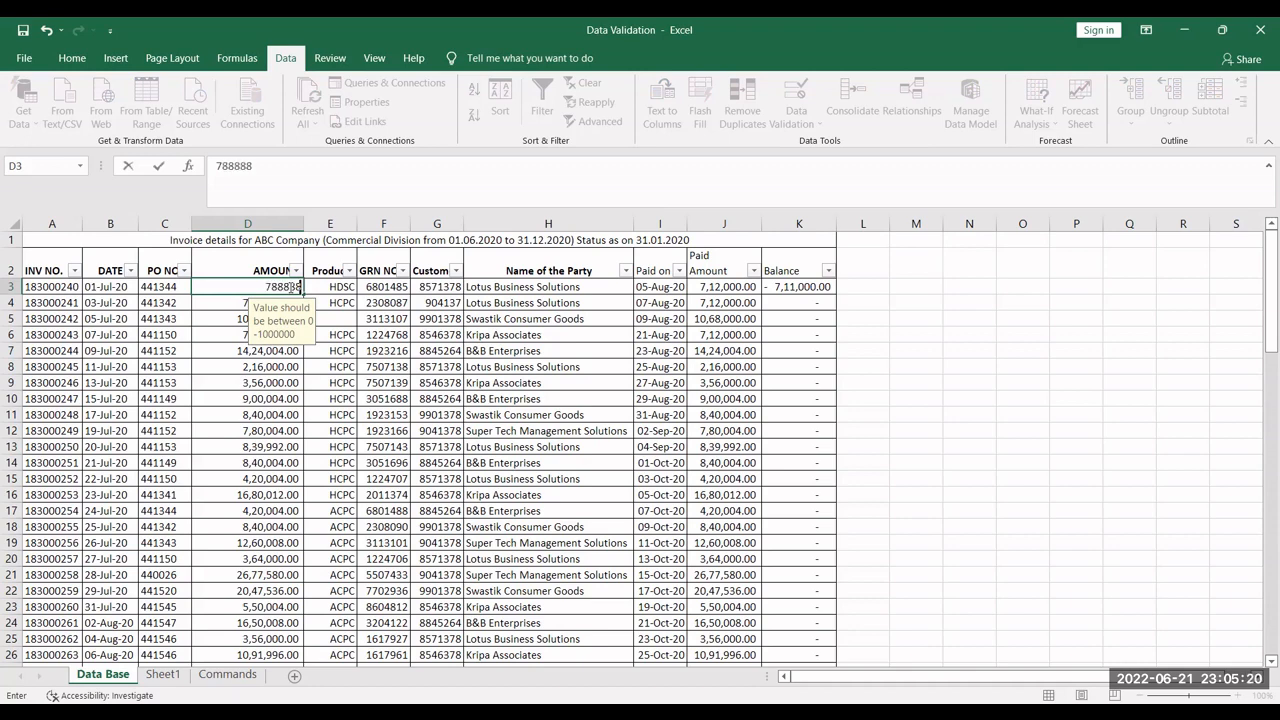
pyautogui.press('Return')
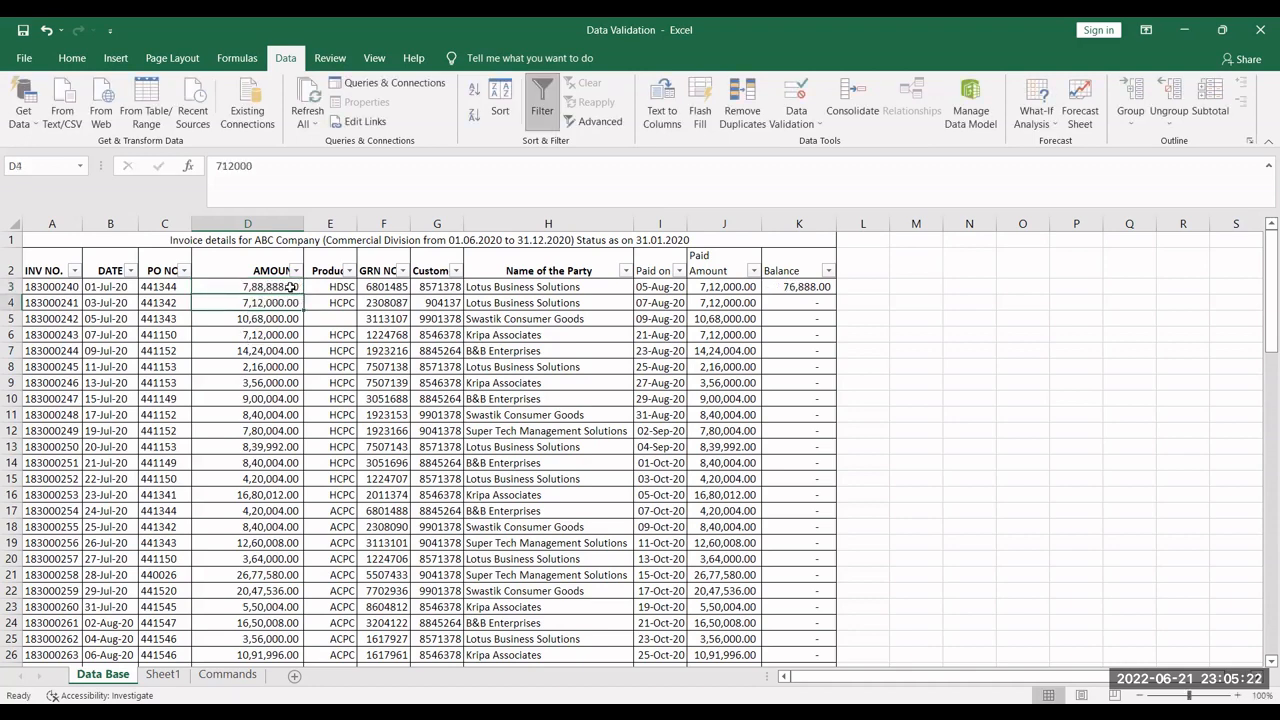
# - Try to change the amount in cell D3 to 1788888, and cancel the entry at the alert
pyautogui.click(289, 287)
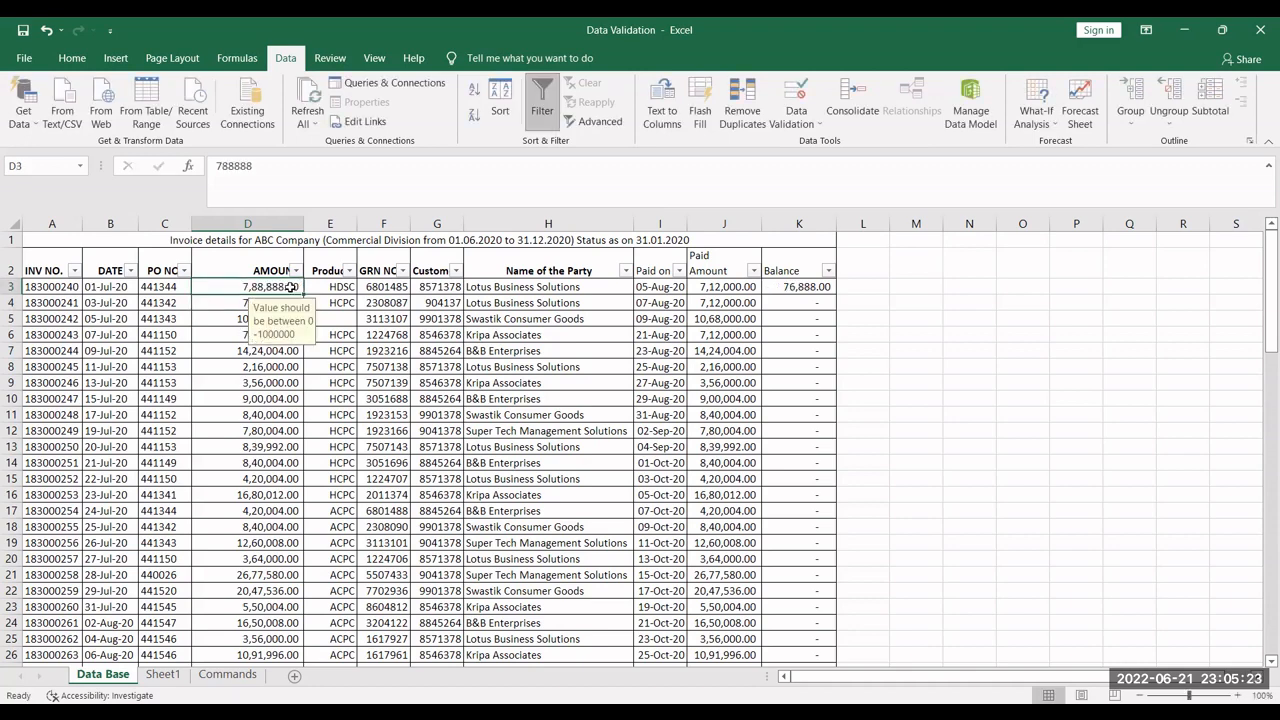
pyautogui.click(221, 167)
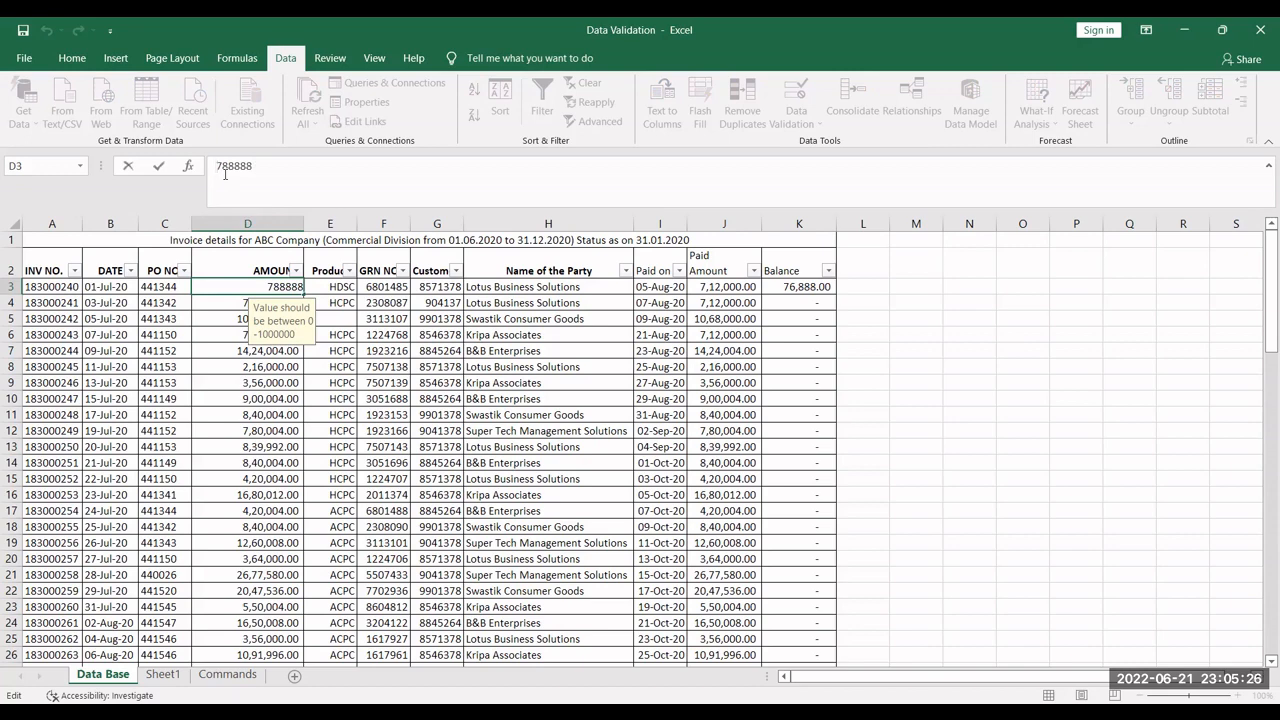
pyautogui.write('1')
pyautogui.press('Return')
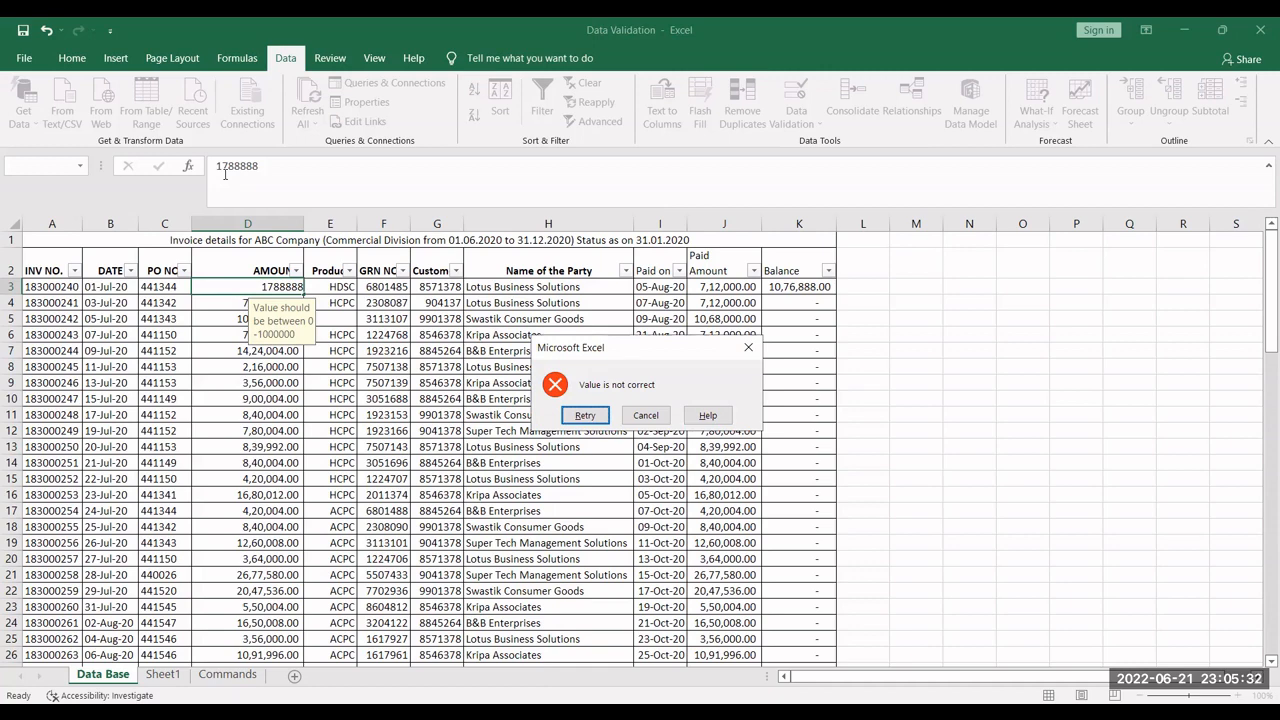
pyautogui.press('Escape')
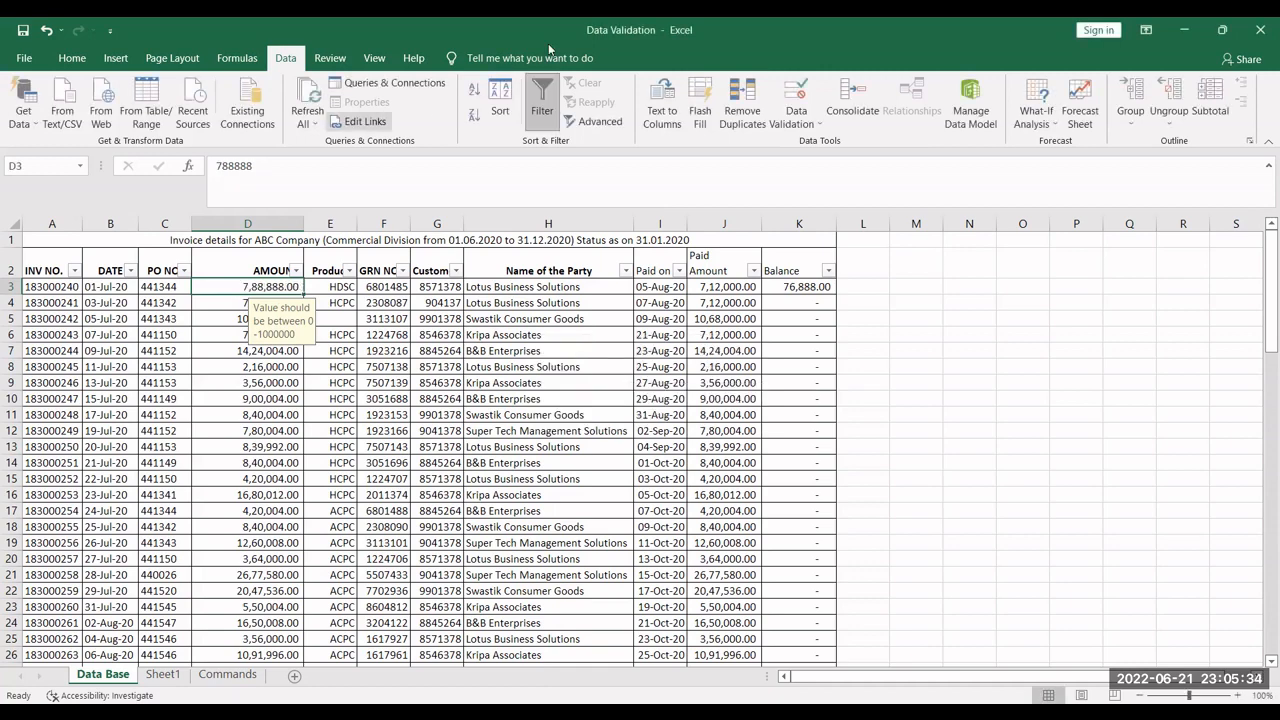
# - Change the error alert style of D3's validation rule to Warning and apply it
pyautogui.click(798, 120)
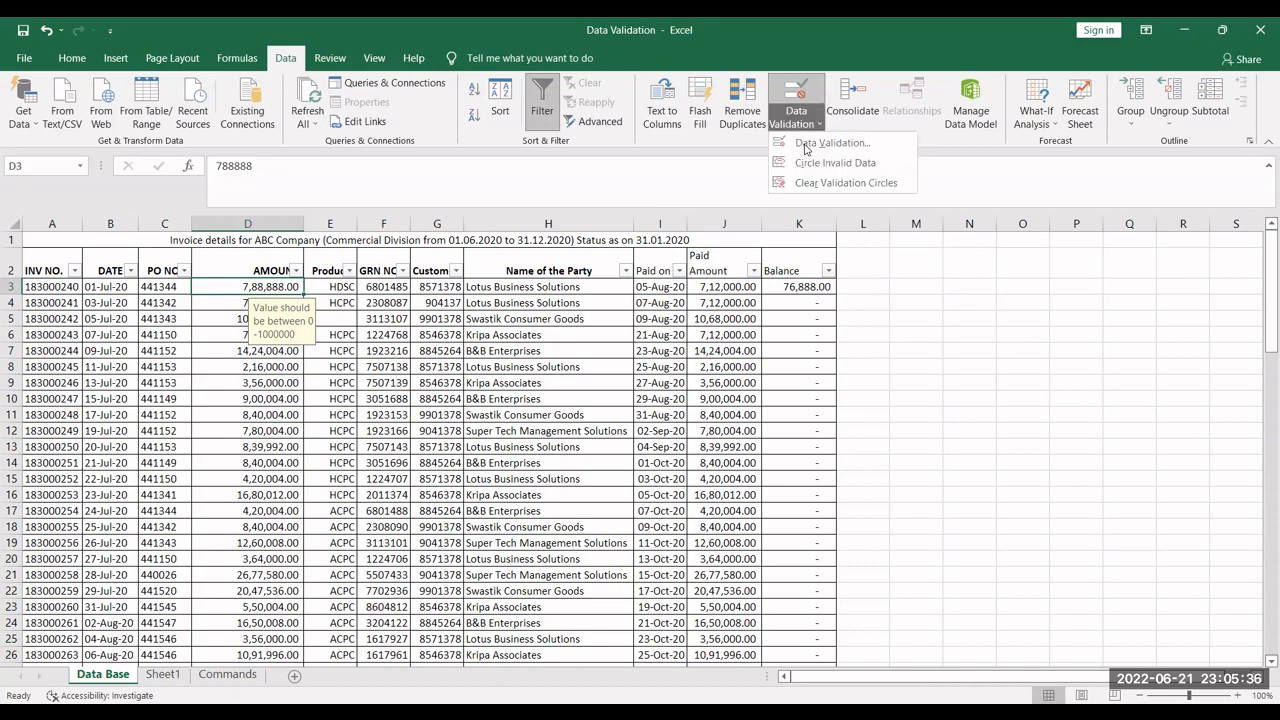
pyautogui.click(806, 137)
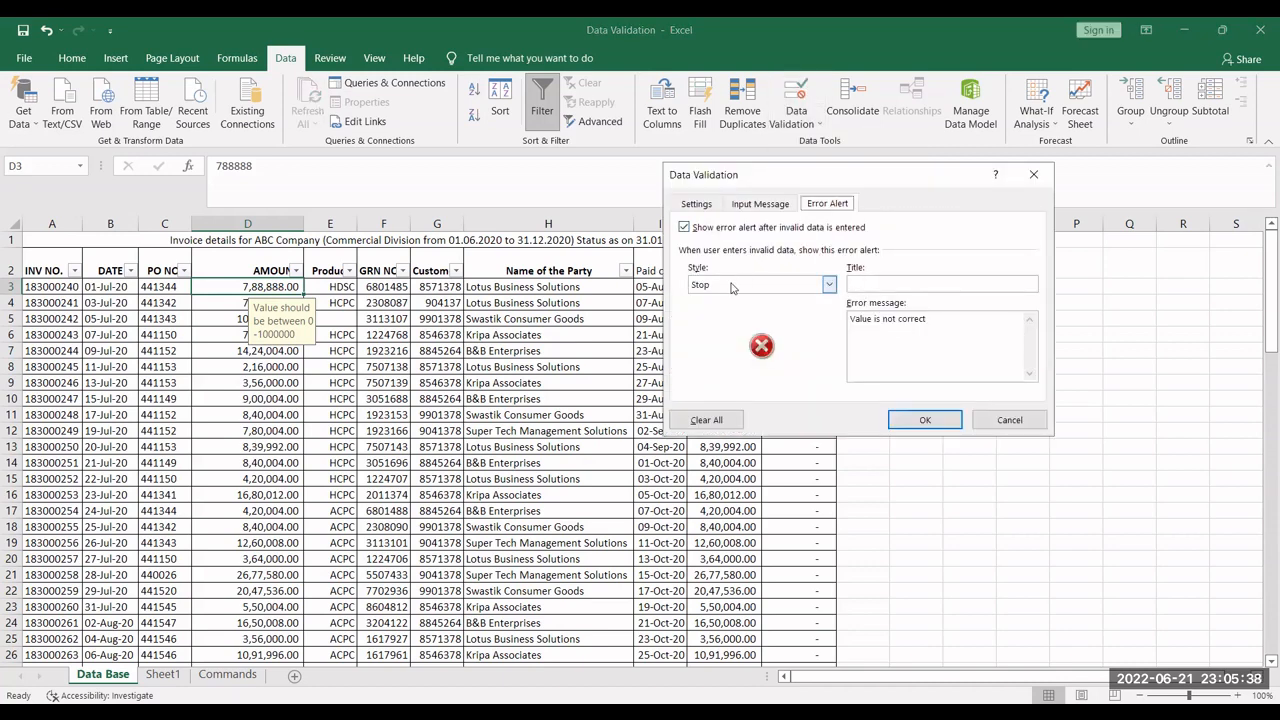
pyautogui.click(829, 284)
pyautogui.click(732, 305)
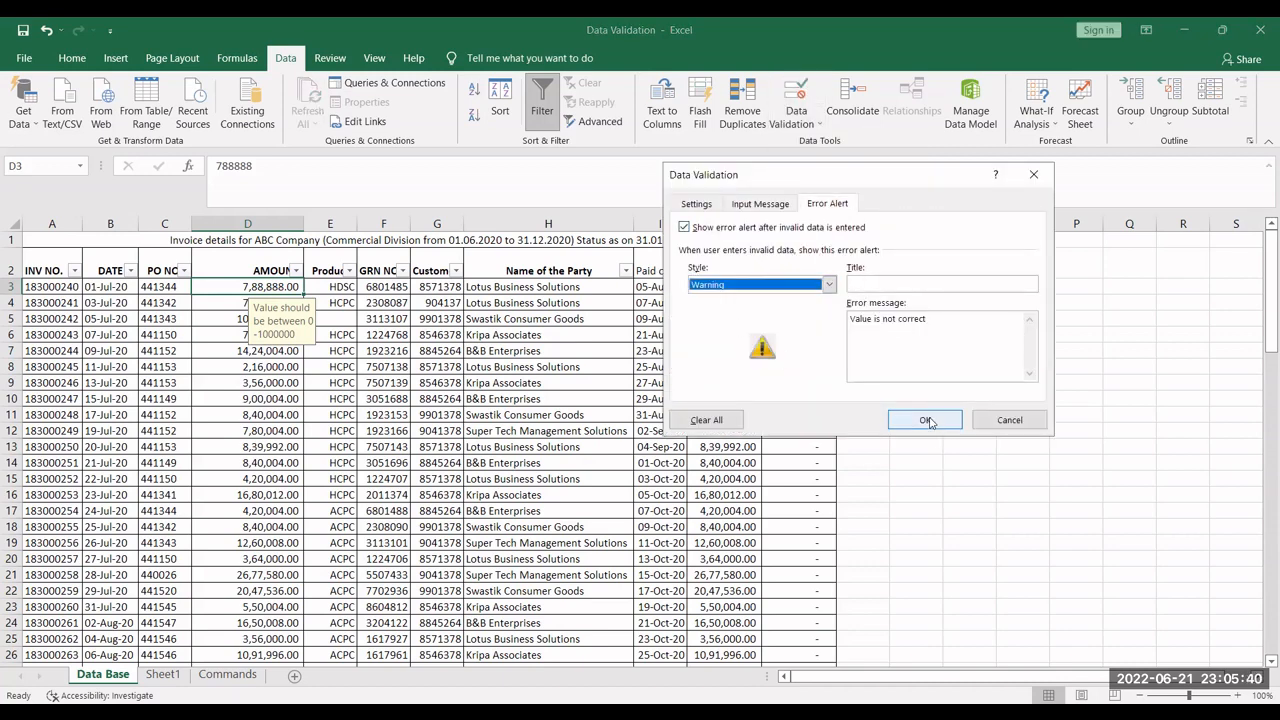
pyautogui.click(923, 422)
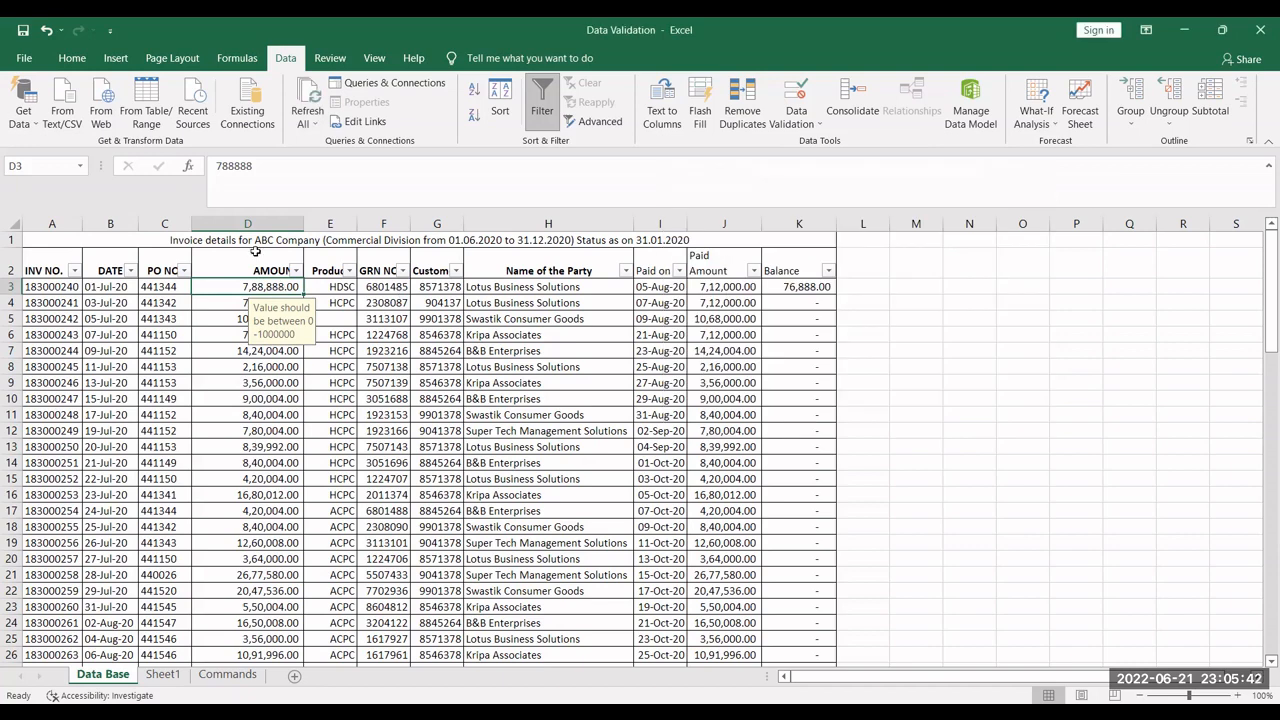
# - Enter the text "t" in cell D3, choose to continue at the warning alert, and restore the amount to 788888
pyautogui.click(217, 166)
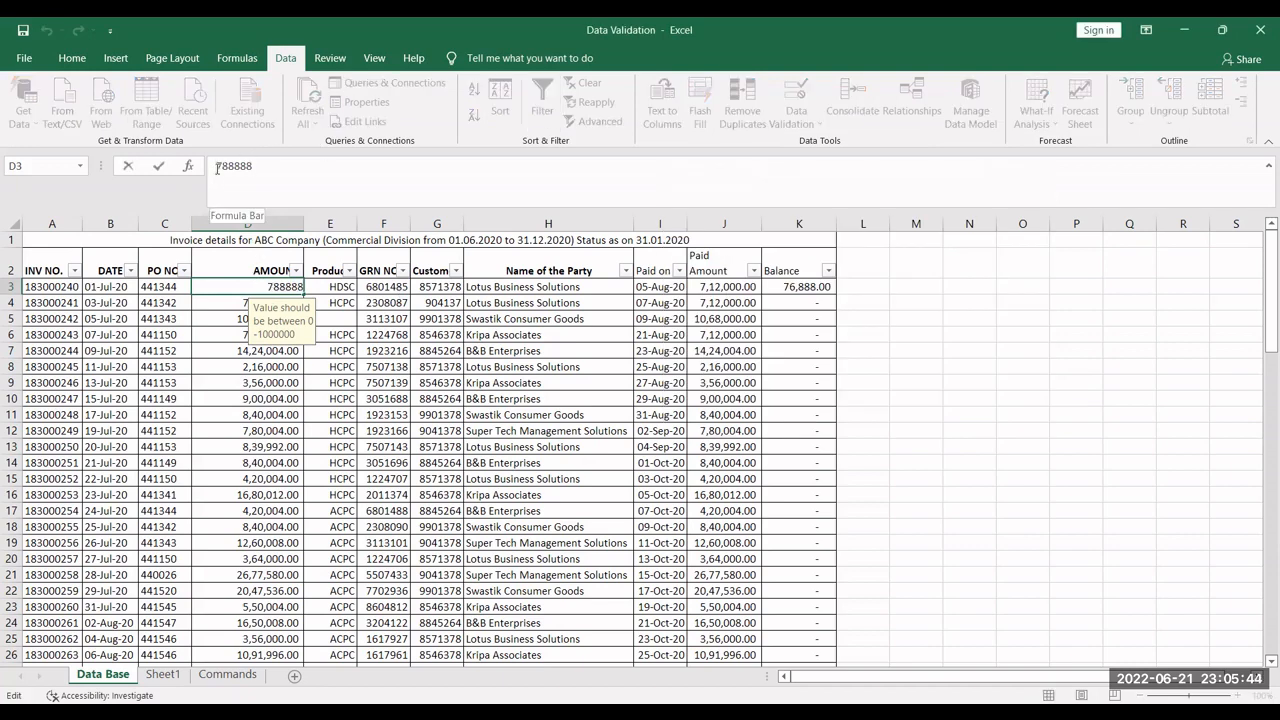
pyautogui.hotkey('ctrl', 'Return')
pyautogui.write('t')
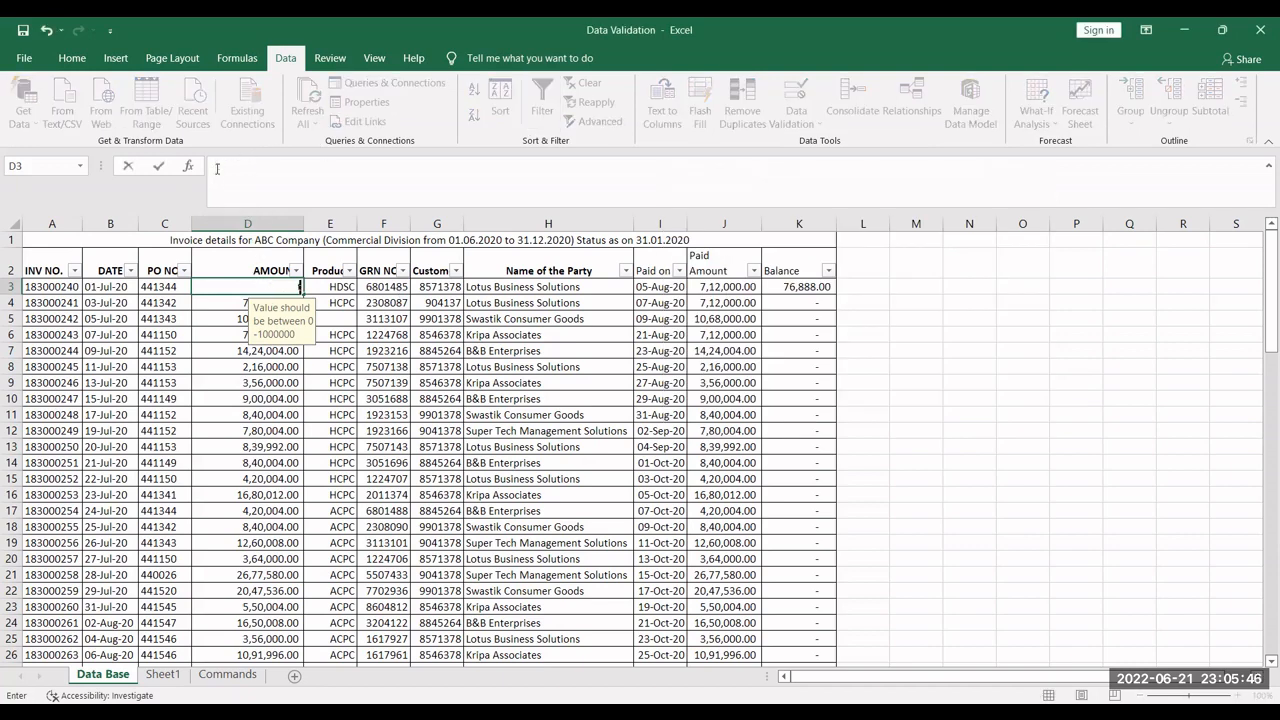
pyautogui.press('Return')
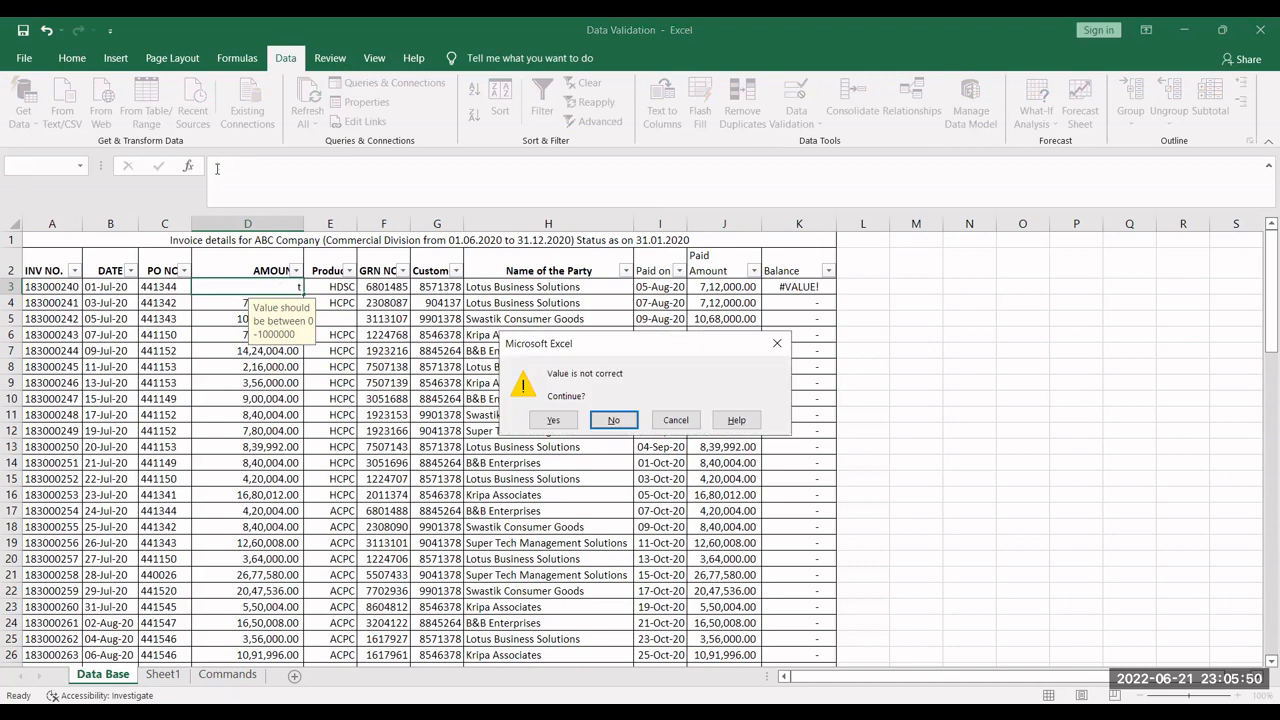
pyautogui.hotkey('shift', 'Tab')
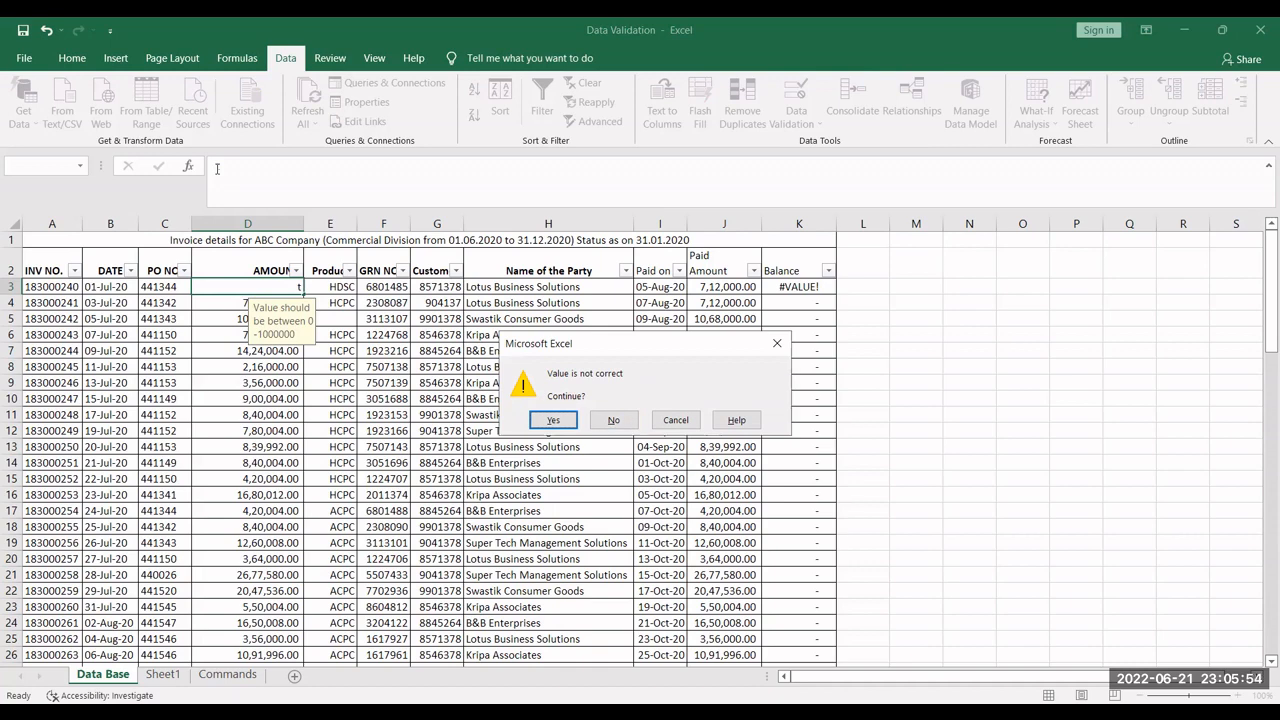
pyautogui.press('Return')
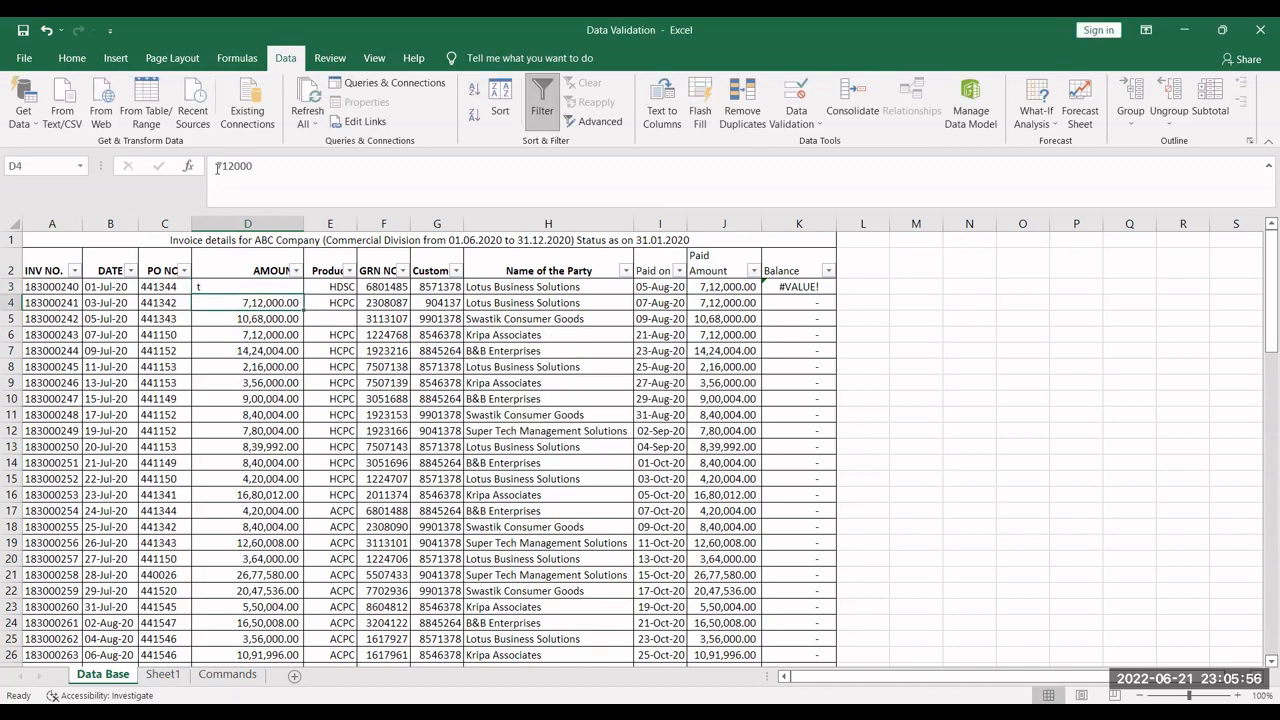
pyautogui.press('Up')
pyautogui.write('788888')
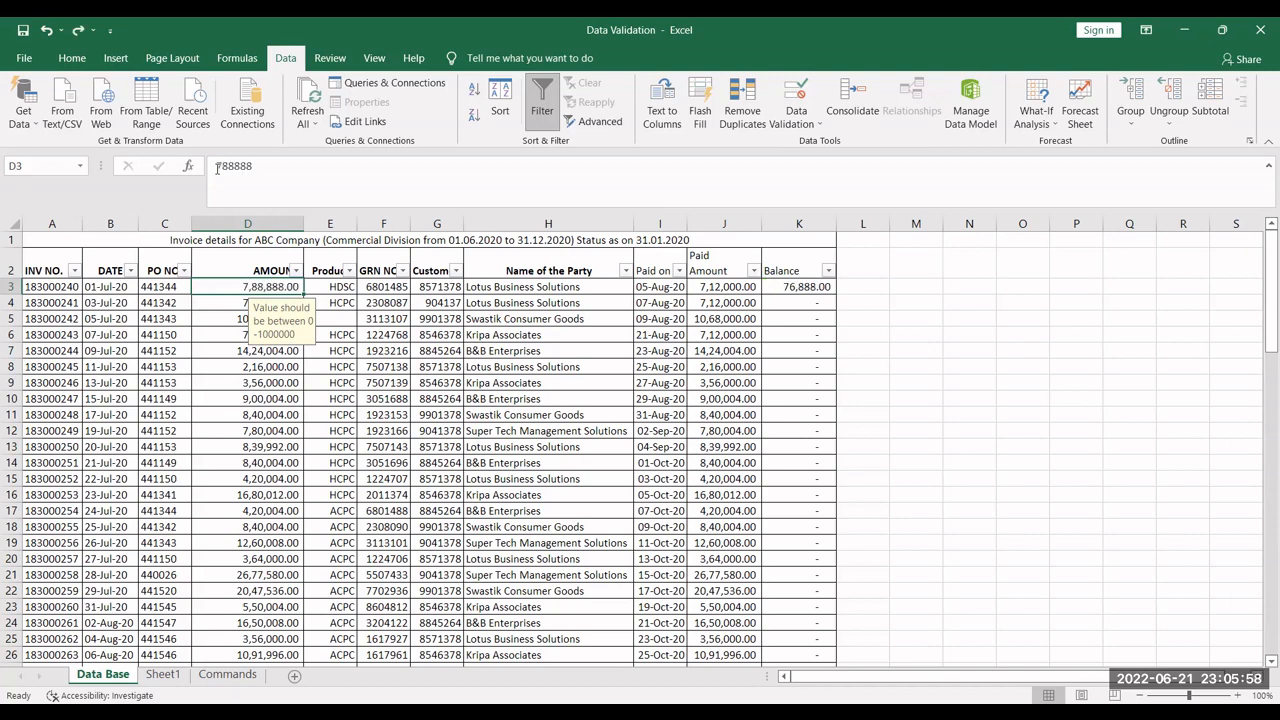
# - Set the error alert style of D3's validation rule to Information and apply it
pyautogui.click(800, 118)
pyautogui.click(822, 143)
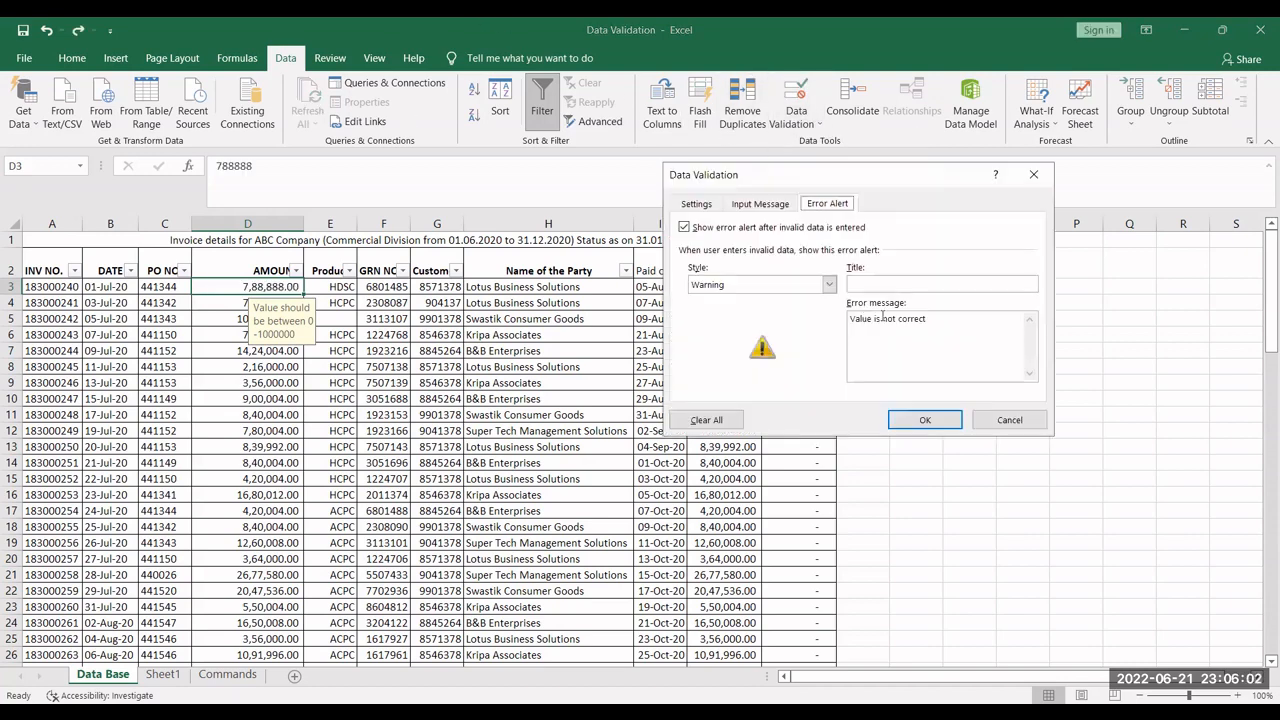
pyautogui.click(770, 288)
pyautogui.click(755, 320)
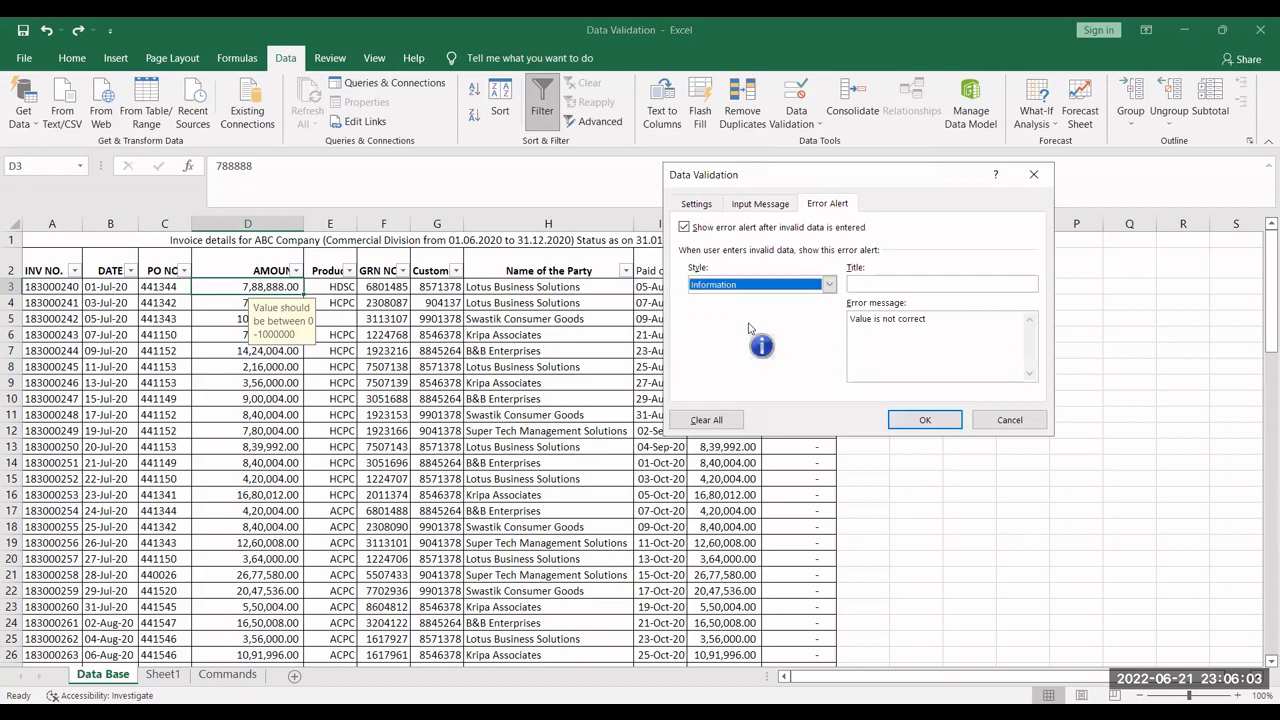
pyautogui.click(912, 420)
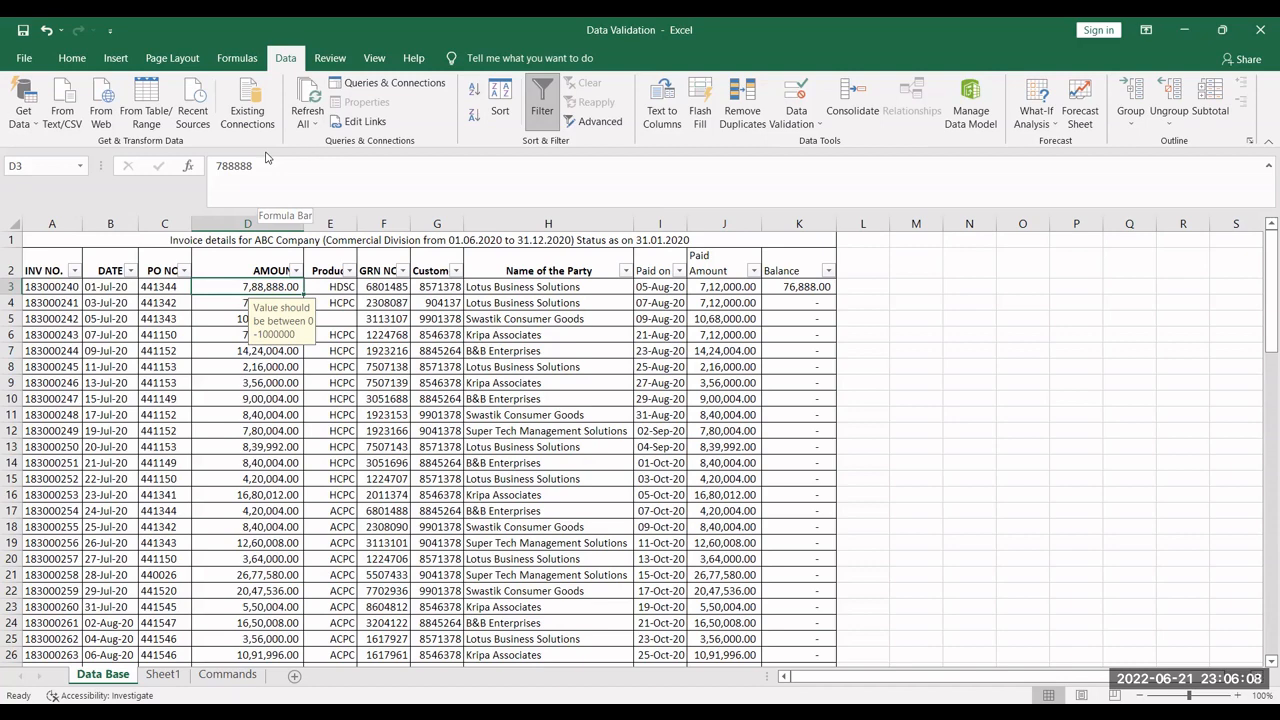
# - Try the text "t" in cell D3, accept it at the information alert, and undo the entry
pyautogui.write('t')
pyautogui.press('Return')
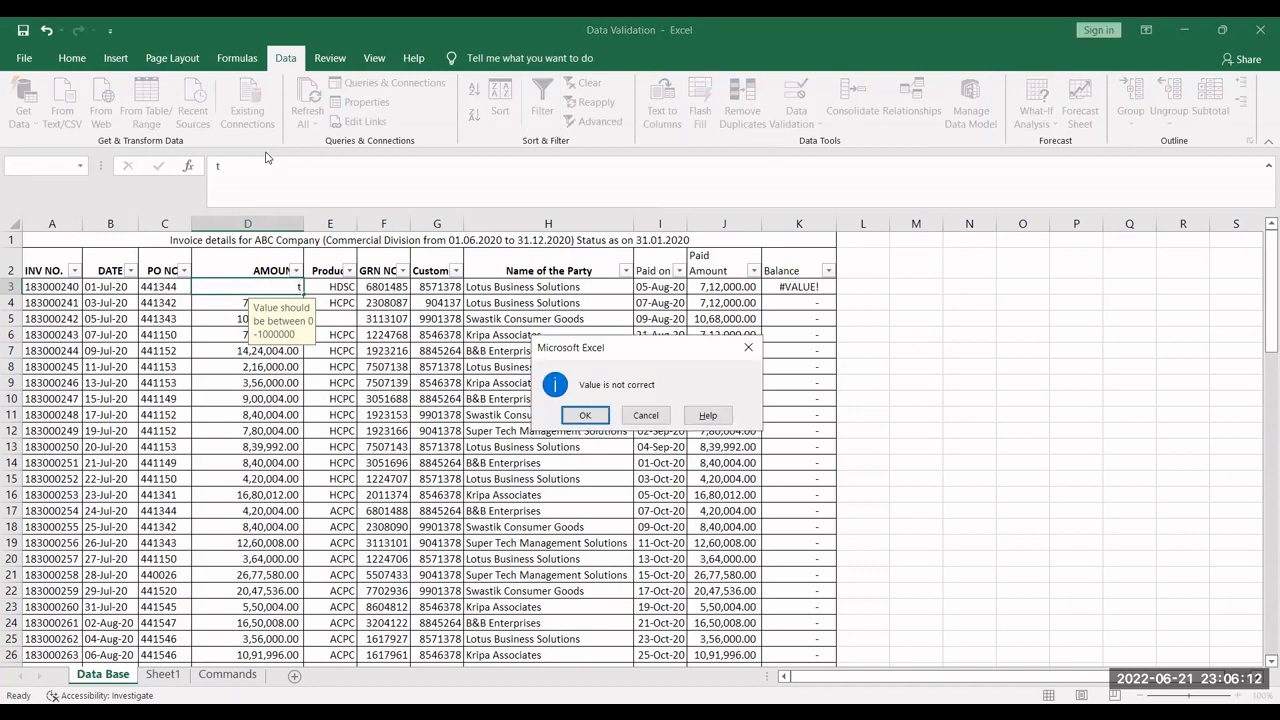
pyautogui.press('Return')
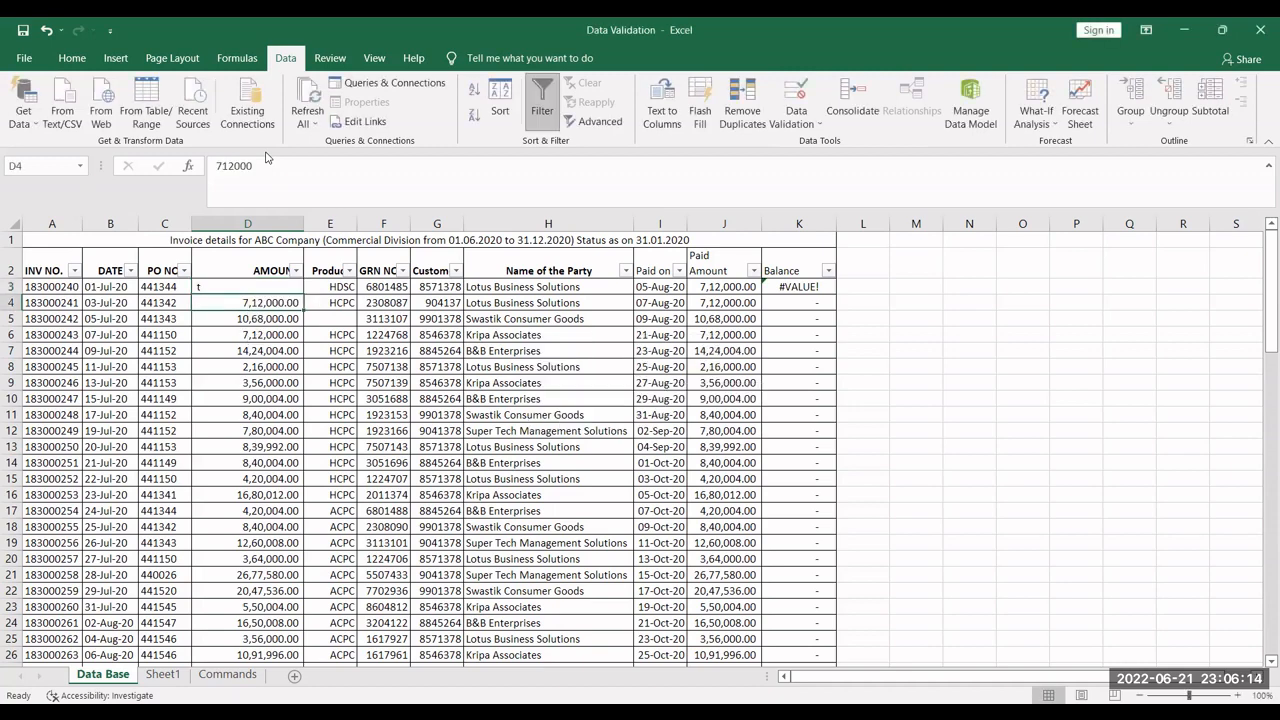
pyautogui.press('Up')
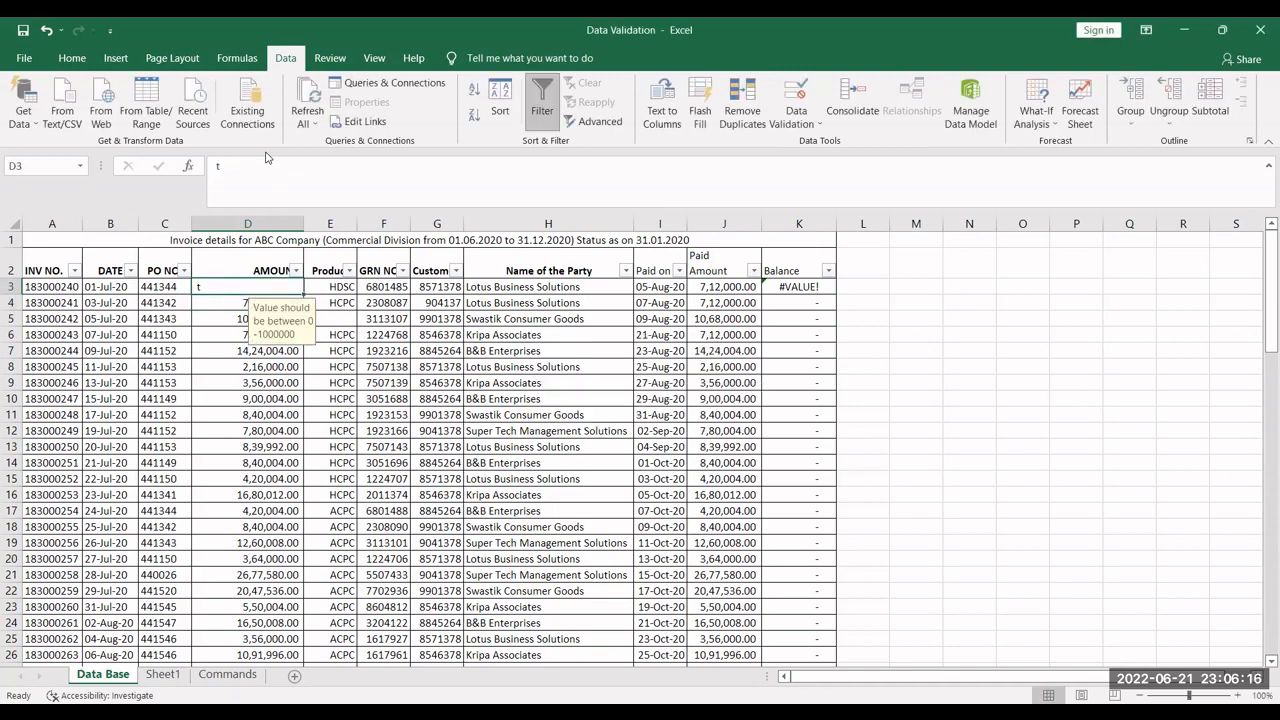
pyautogui.hotkey('ctrl', 'z')
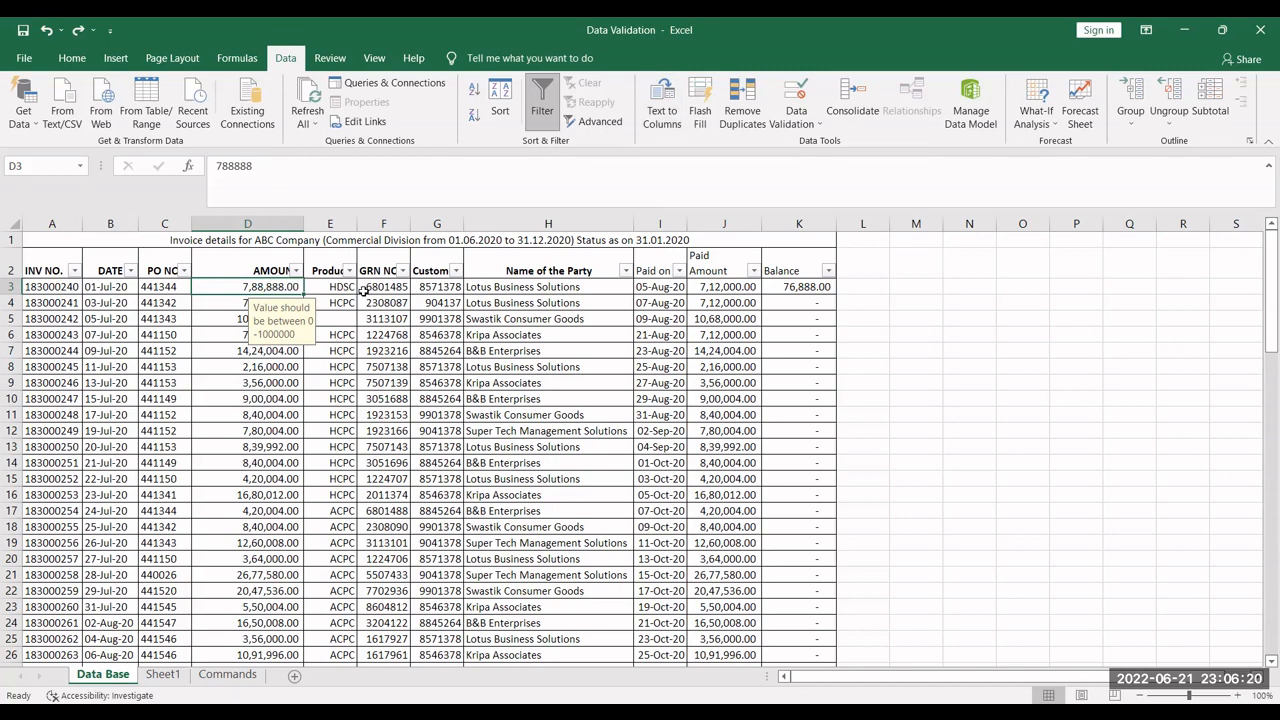
# - Start a data validation rule for the invoice date in cell B3 that allows only Date values
pyautogui.click(105, 287)
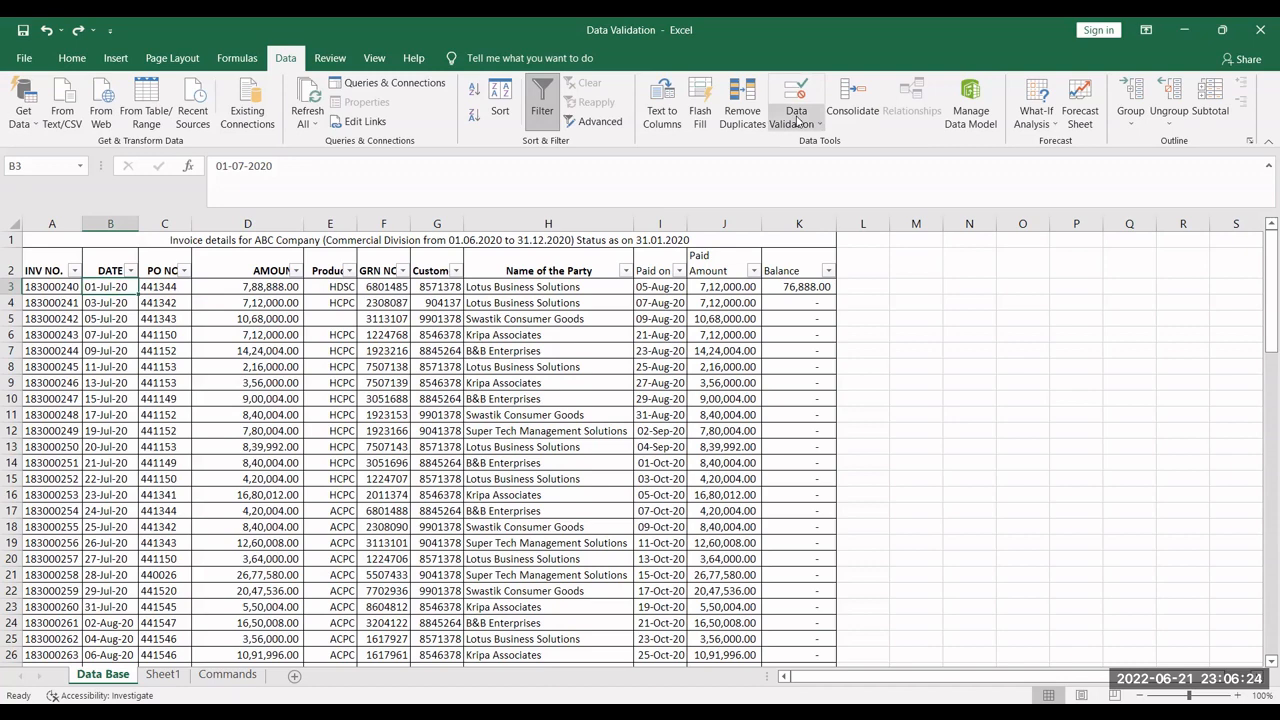
pyautogui.click(797, 120)
pyautogui.click(830, 138)
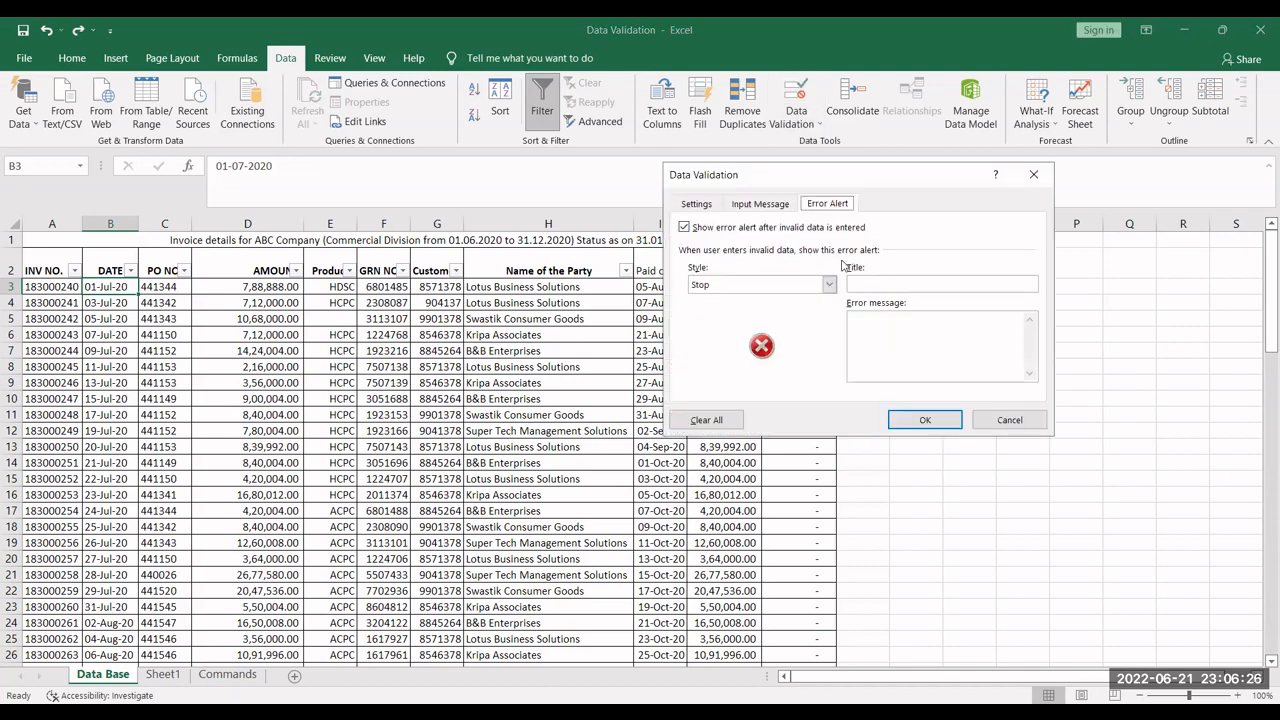
pyautogui.click(696, 203)
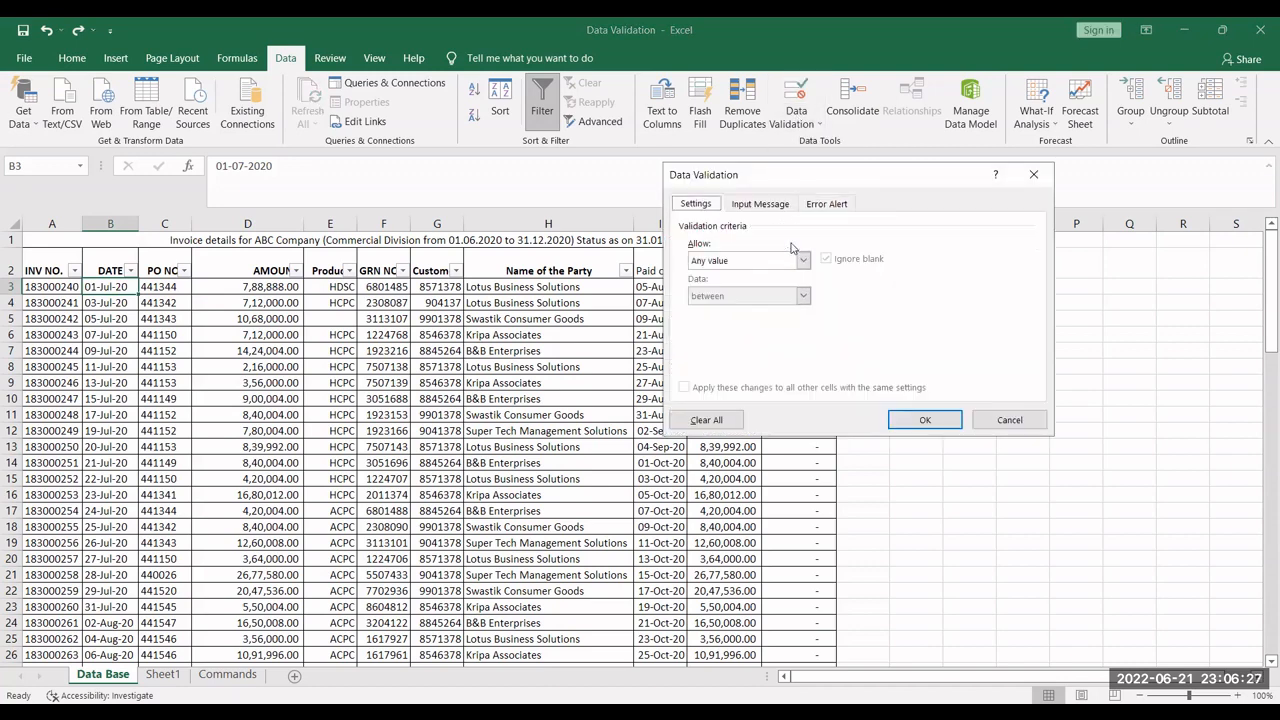
pyautogui.click(735, 261)
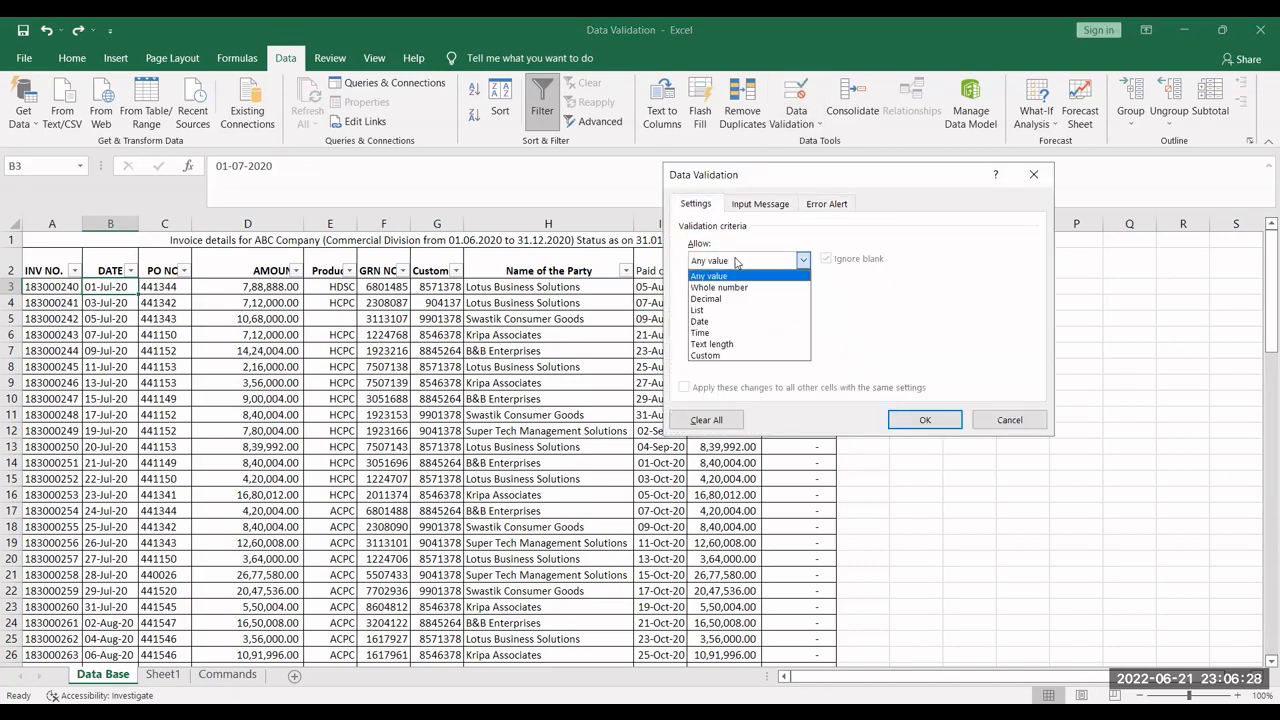
pyautogui.click(735, 321)
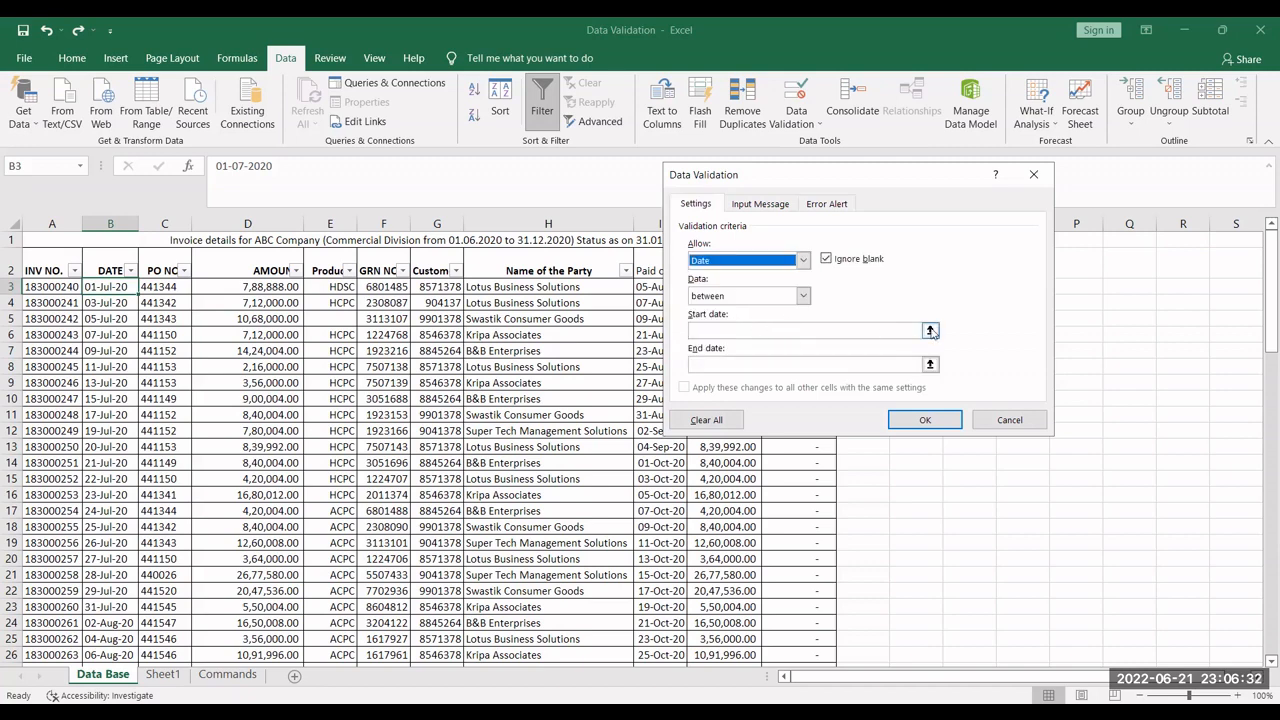
# - Limit the date rule to between 01/01/2020 and 31/12/2020 and apply it to cell B3
pyautogui.click(865, 330)
pyautogui.write('01')
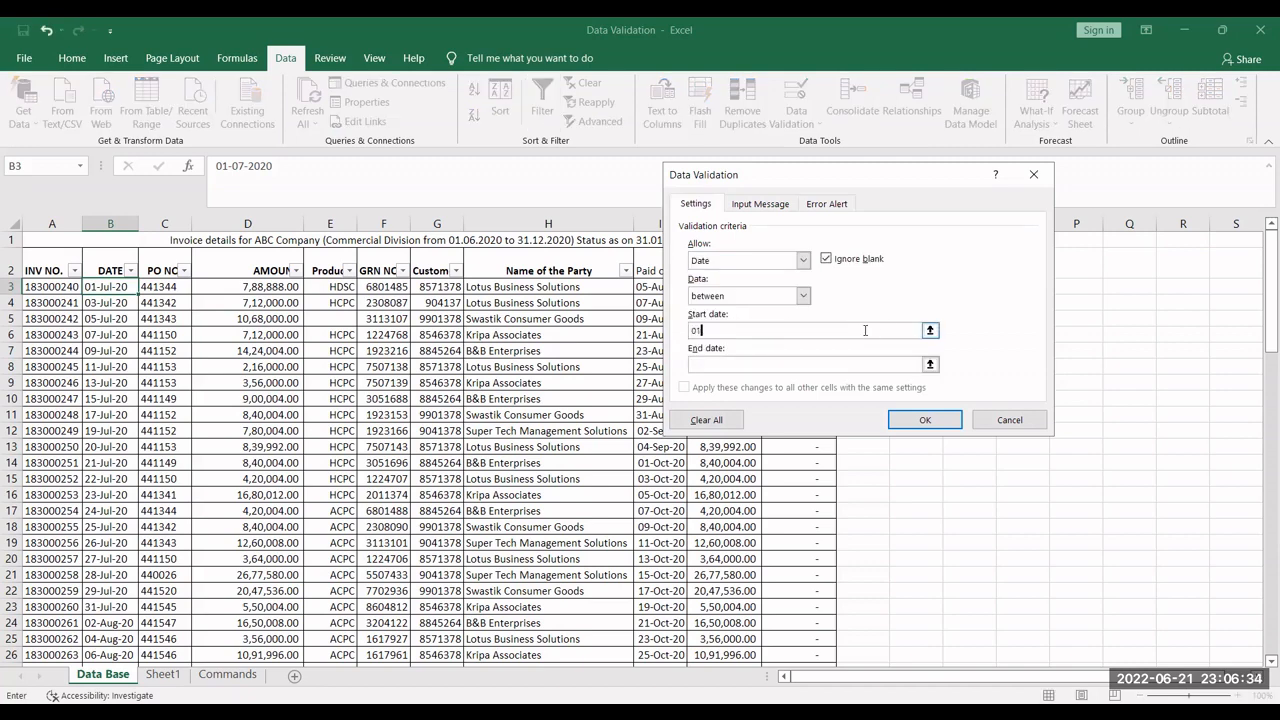
pyautogui.write('/01/2020')
pyautogui.press('Tab')
pyautogui.click(747, 364)
pyautogui.write('31/12/2020')
pyautogui.click(913, 421)
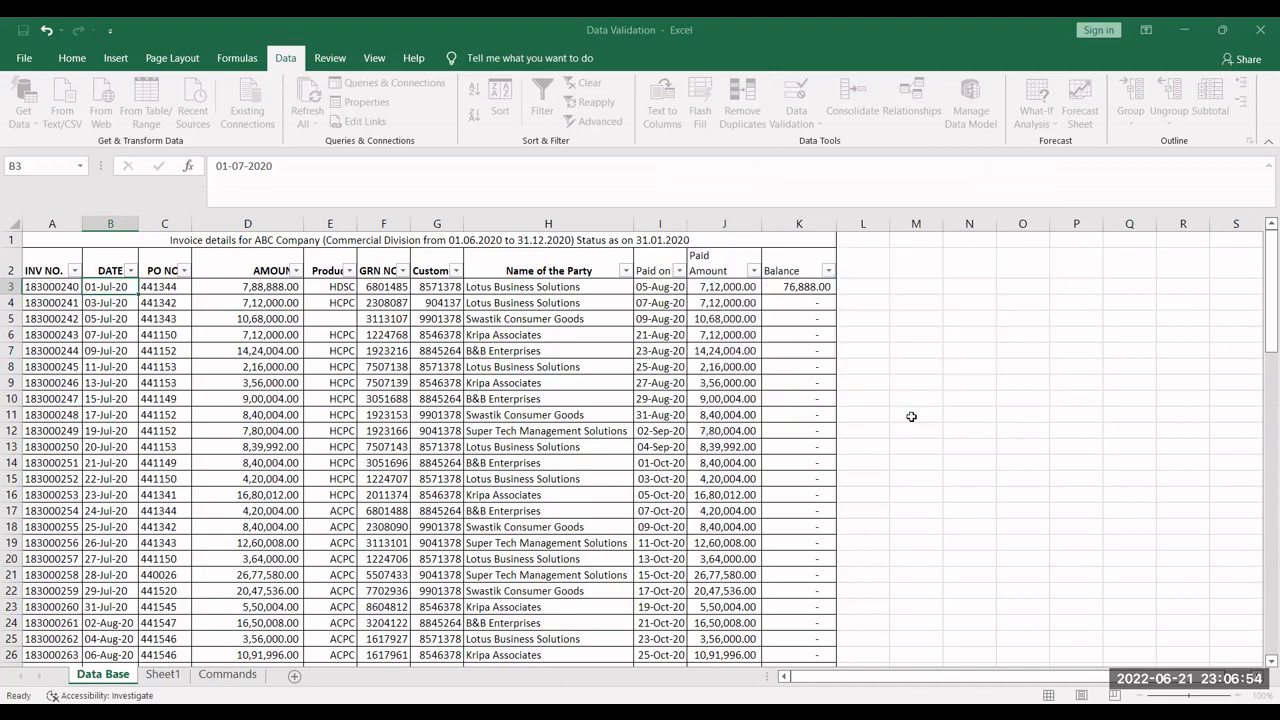
# - Try changing the invoice date in cell B3 to 01-12-2021, retry at the stop alert, and cancel the entry
pyautogui.doubleClick(120, 286)
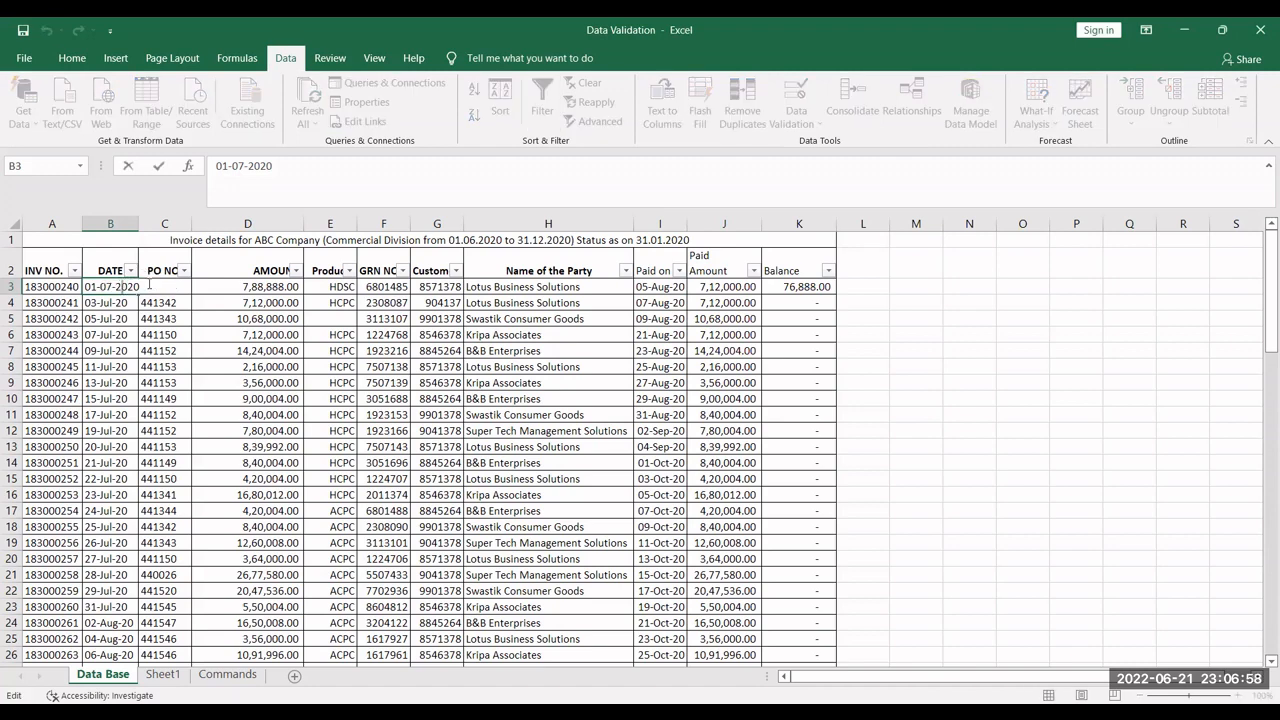
pyautogui.press('Left')
pyautogui.press('Left')
pyautogui.press('Left')
pyautogui.hotkey('shift', 'Right')
pyautogui.write('12')
pyautogui.press('Right')
pyautogui.press('Right')
pyautogui.press('Right')
pyautogui.press('Right')
pyautogui.hotkey('shift', 'Right')
pyautogui.write('1')
pyautogui.press('Return')
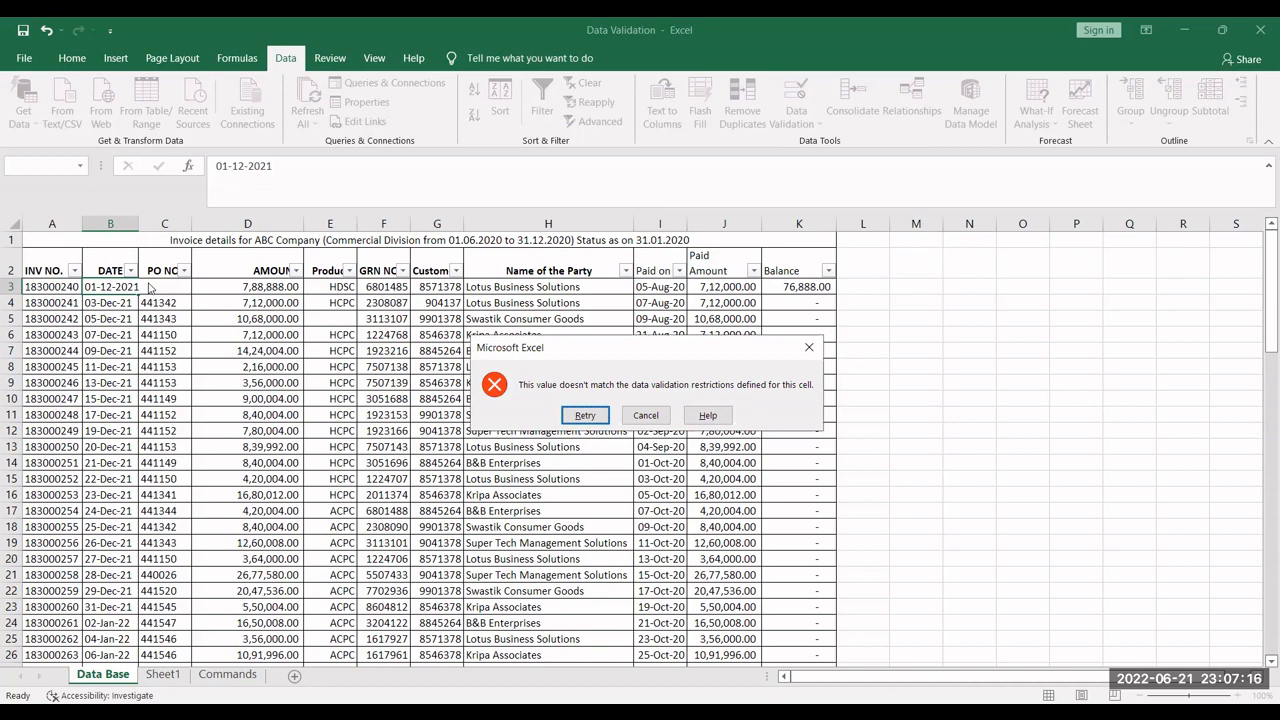
pyautogui.press('Return')
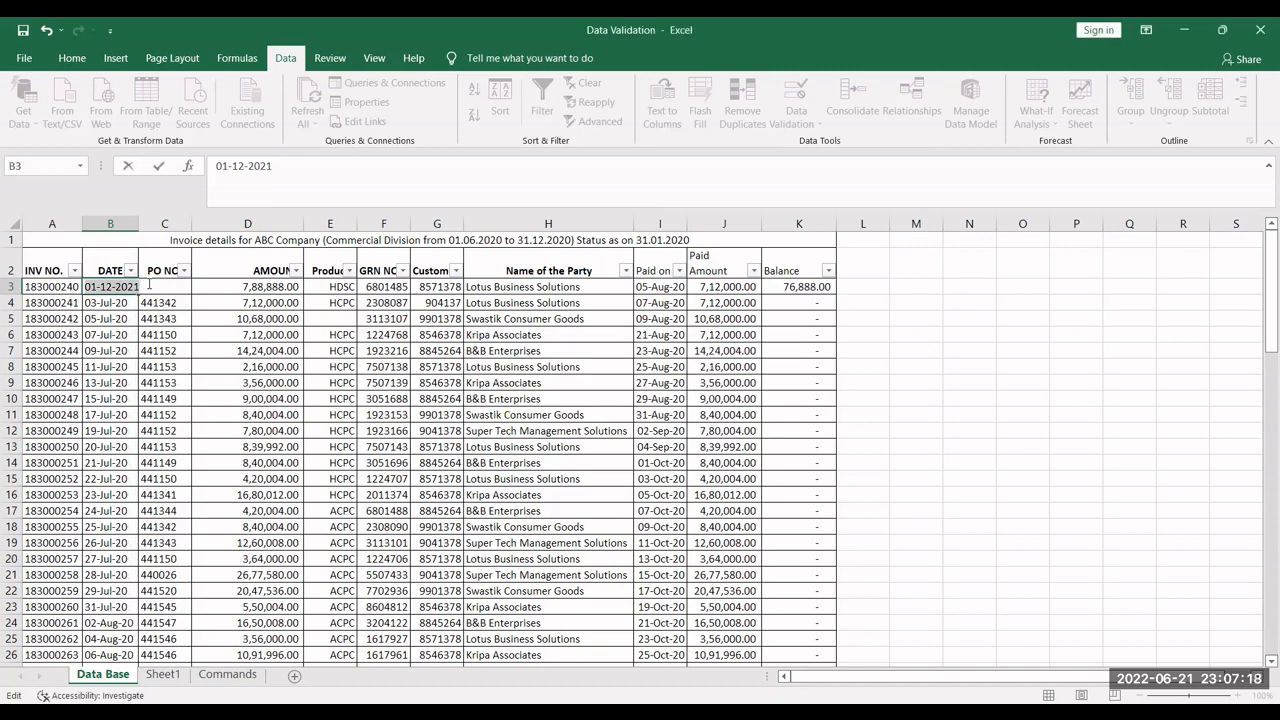
pyautogui.press('Escape')
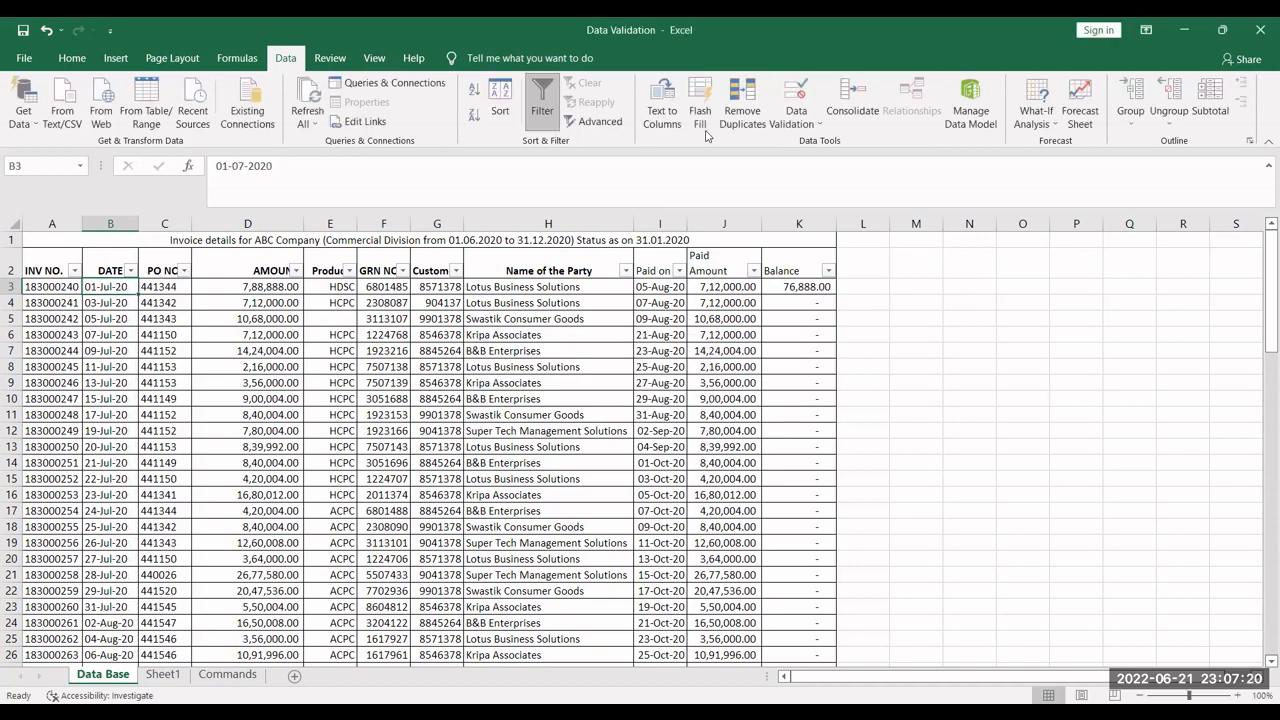
pyautogui.click(797, 120)
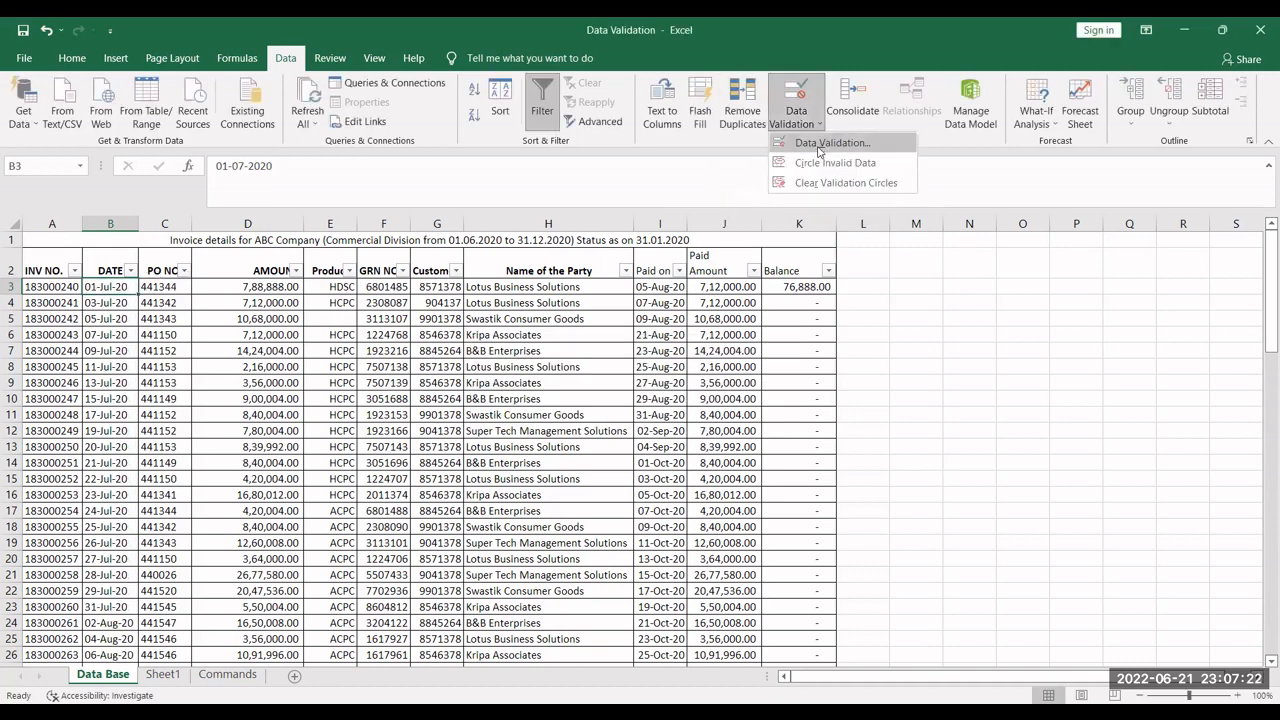
pyautogui.click(197, 290)
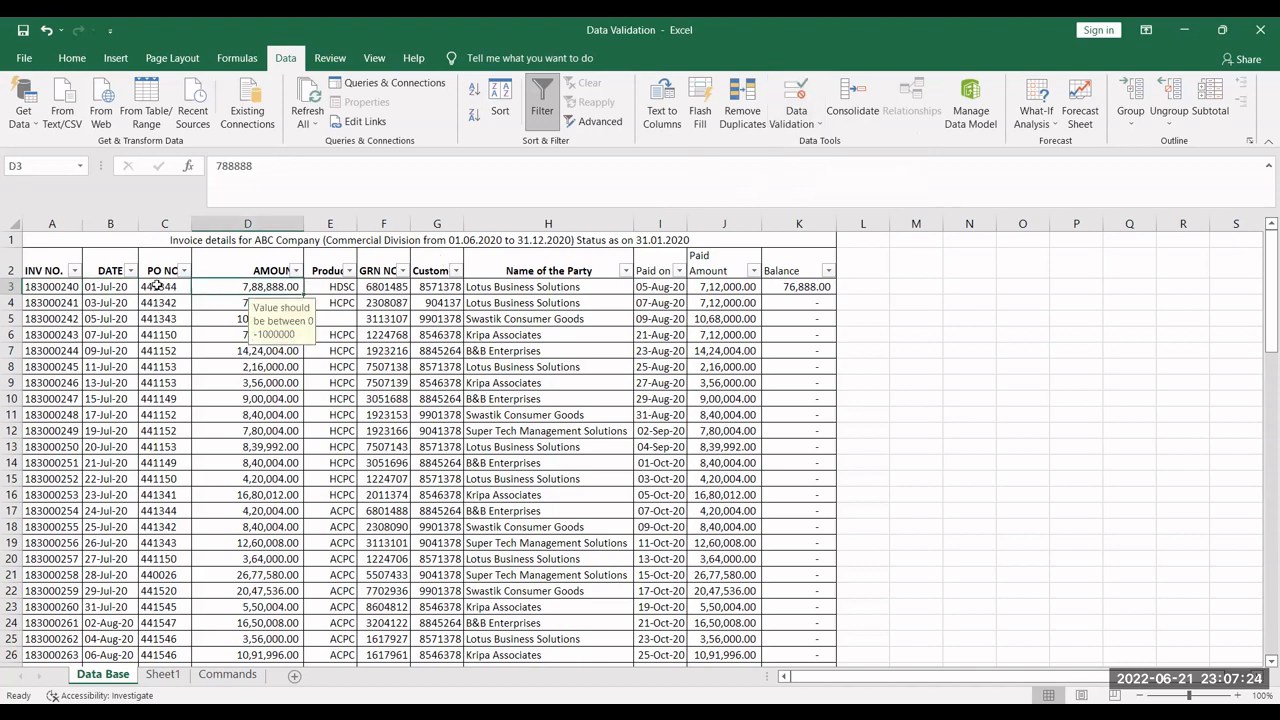
pyautogui.click(156, 284)
pyautogui.click(793, 125)
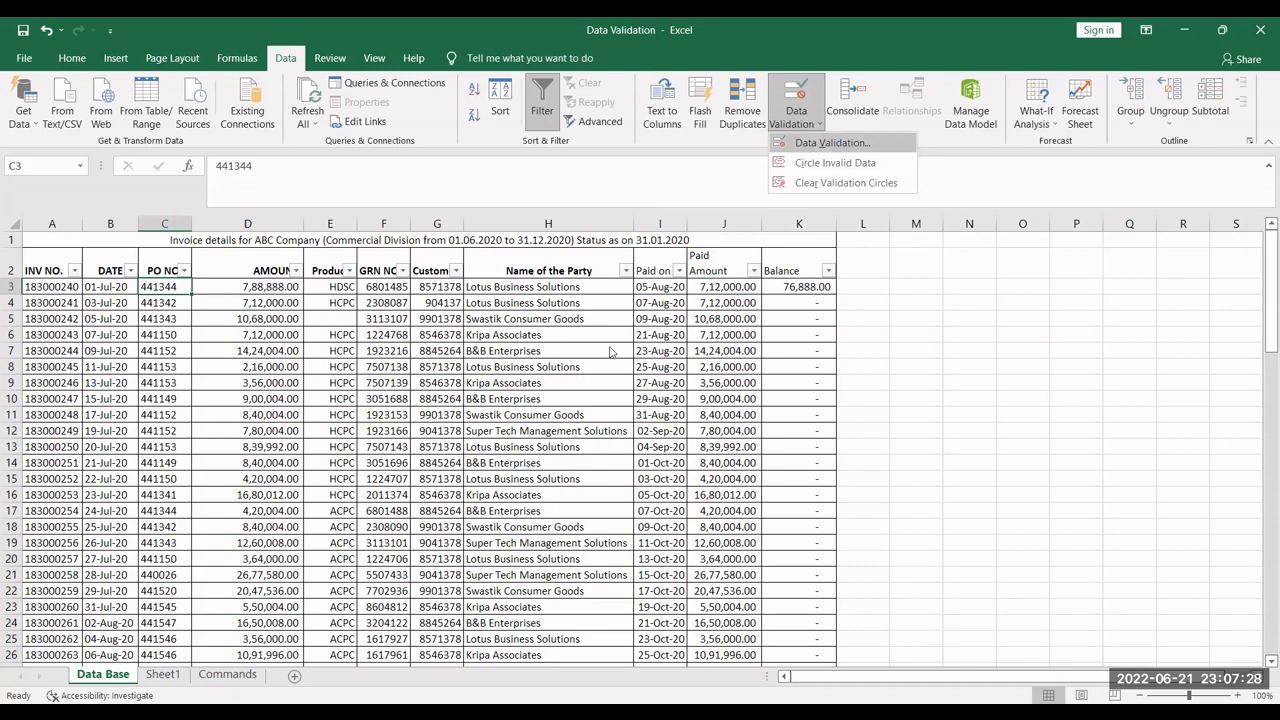
pyautogui.click(830, 143)
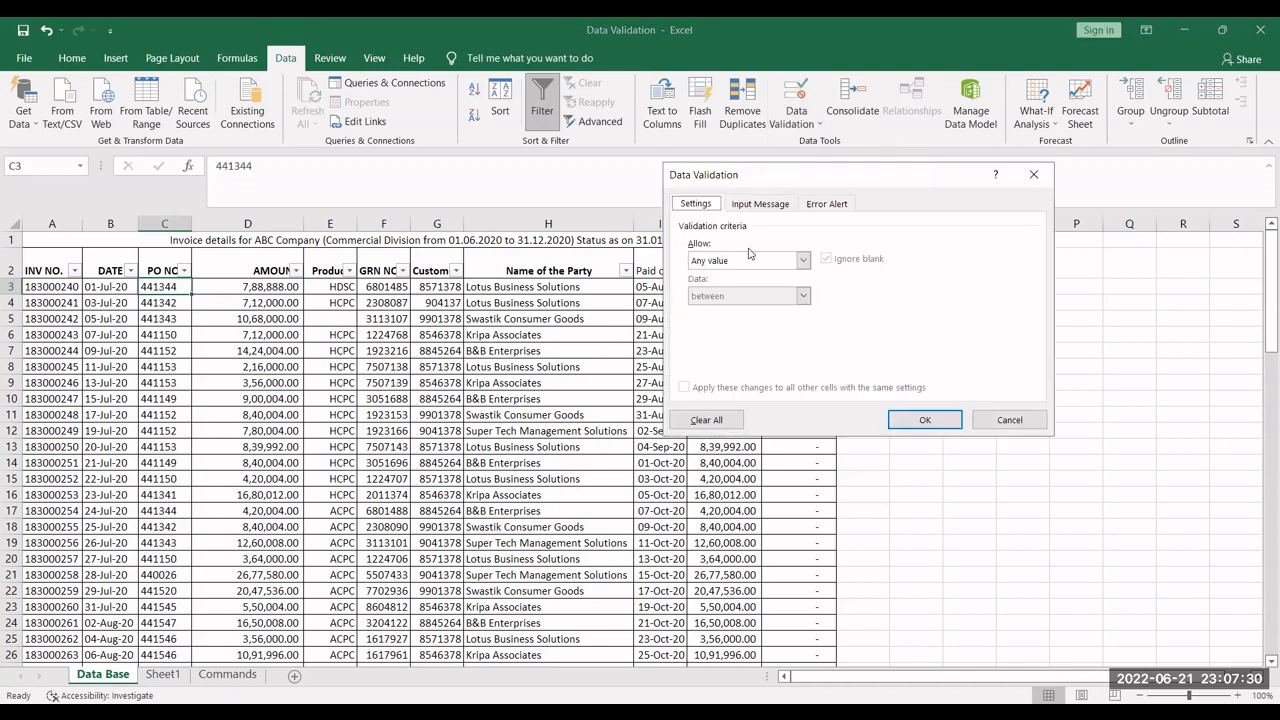
pyautogui.click(738, 262)
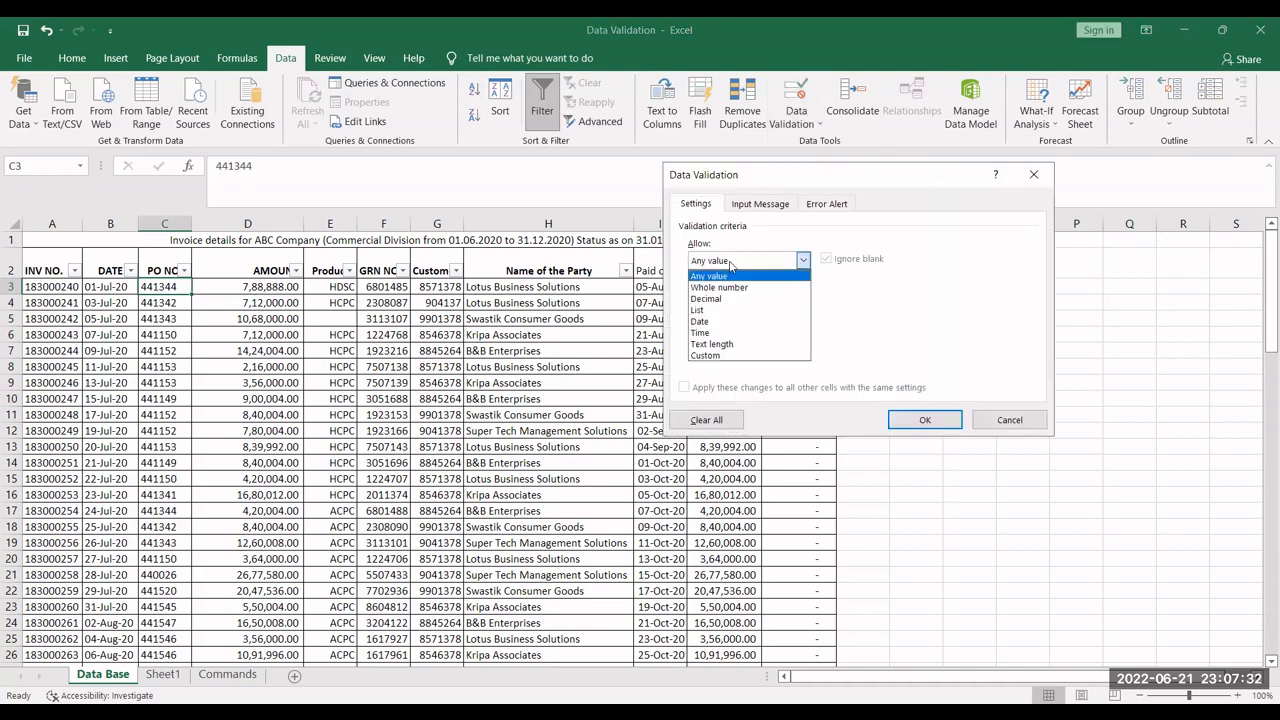
pyautogui.click(711, 310)
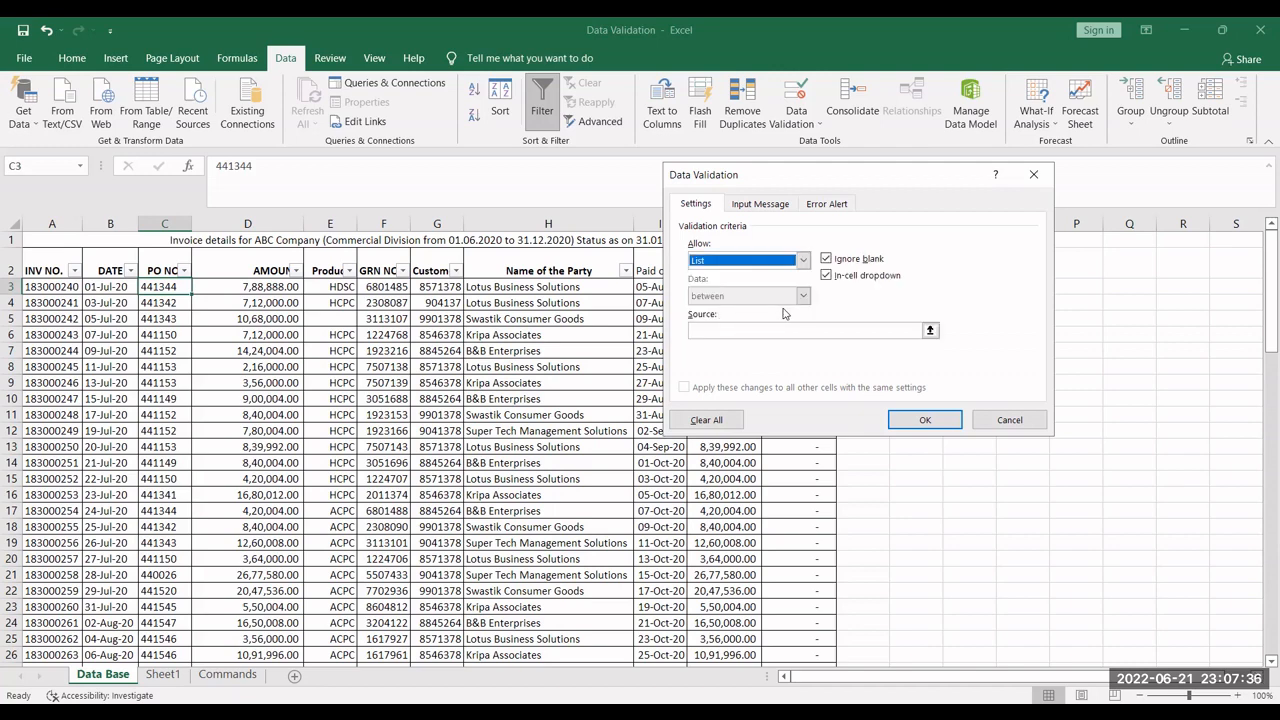
pyautogui.click(1002, 421)
# - Start a list of the Product column's codes by entering ACPC in cell O5 and BCNB in cell O6
pyautogui.click(1040, 319)
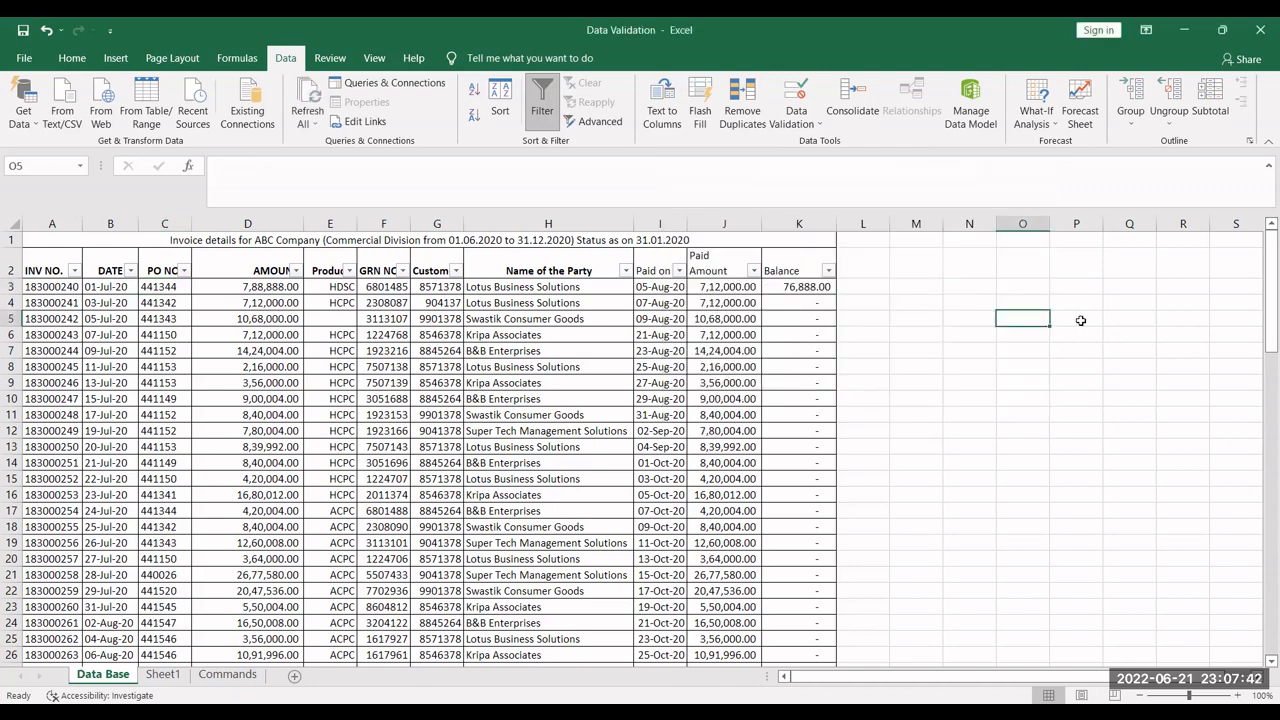
pyautogui.click(347, 271)
pyautogui.click(1035, 331)
pyautogui.write('ACPC')
pyautogui.press('Return')
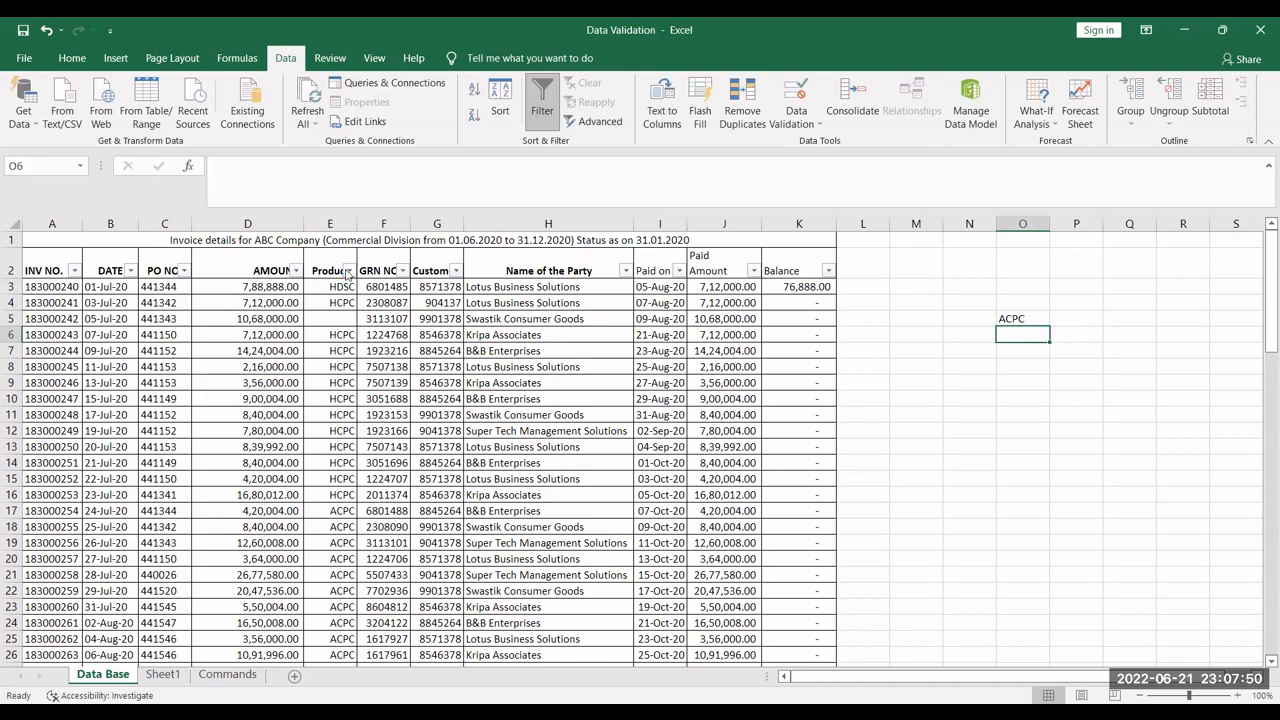
pyautogui.click(347, 271)
pyautogui.press('Escape')
pyautogui.write('BCNB')
pyautogui.press('Return')
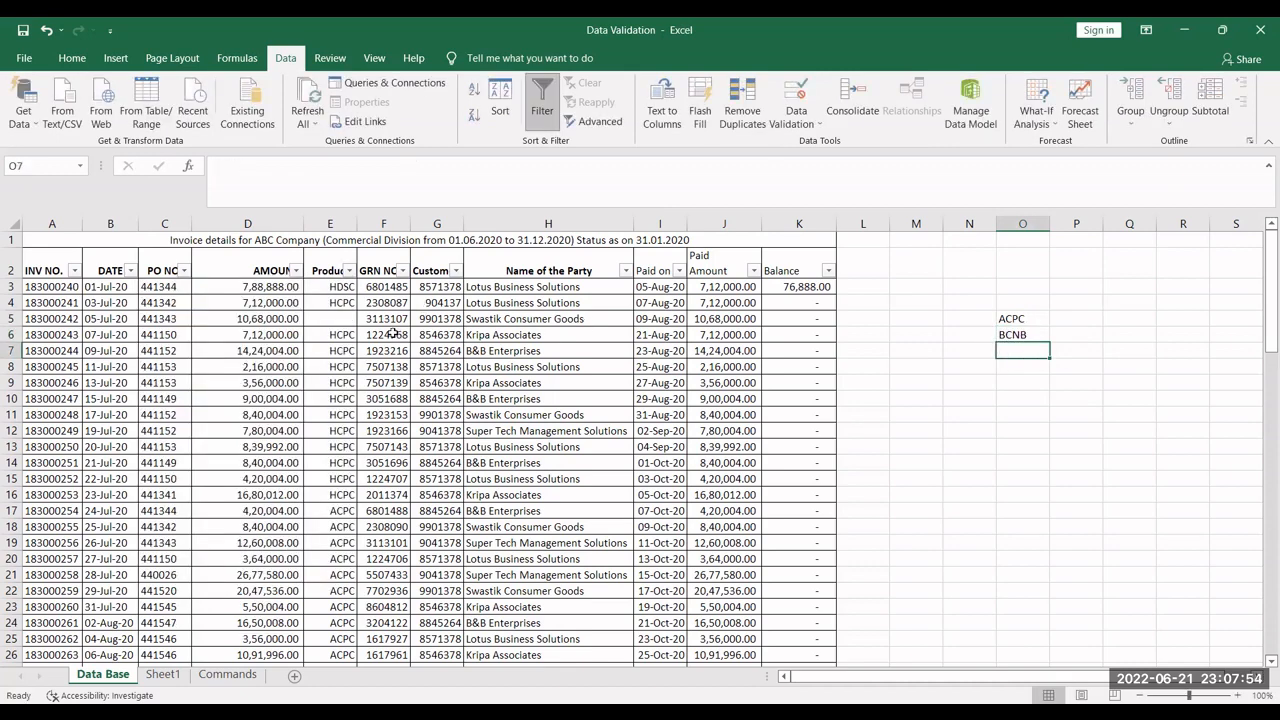
# - Complete the product code list with HCEZ in cell O7, HCPC in O8 and HDSC in O9
pyautogui.click(349, 271)
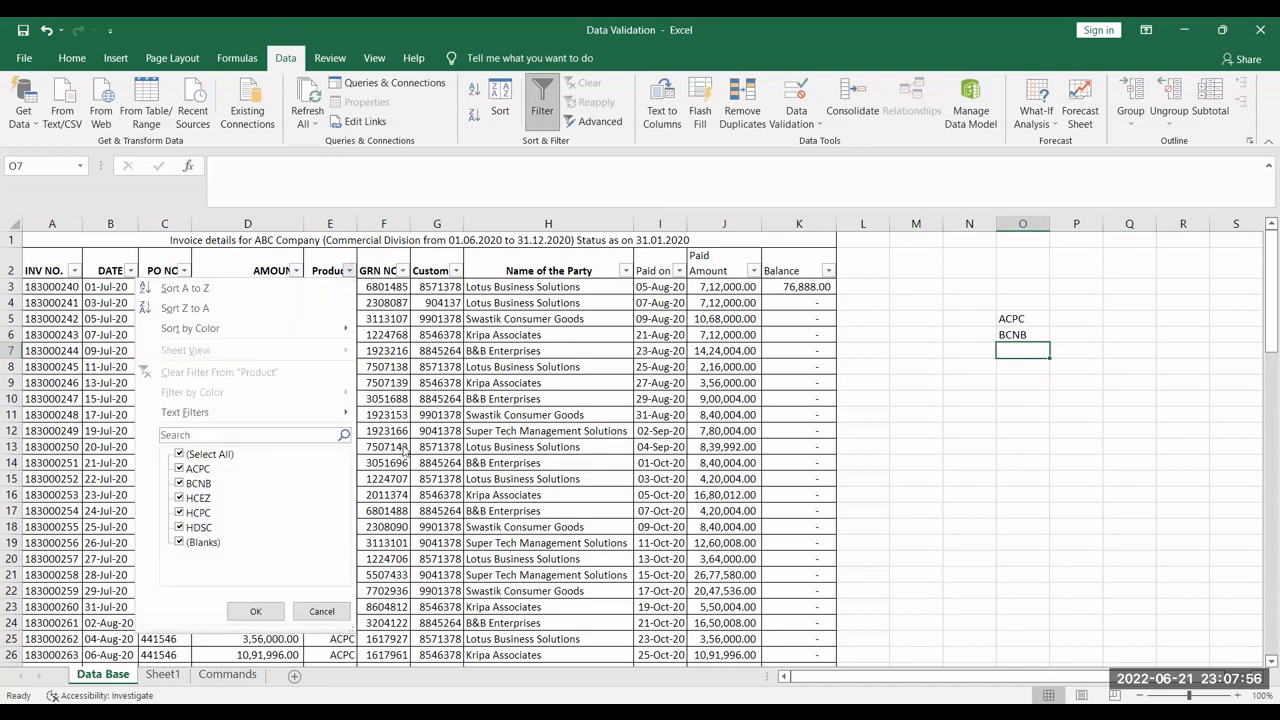
pyautogui.press('Escape')
pyautogui.write('HCEZ')
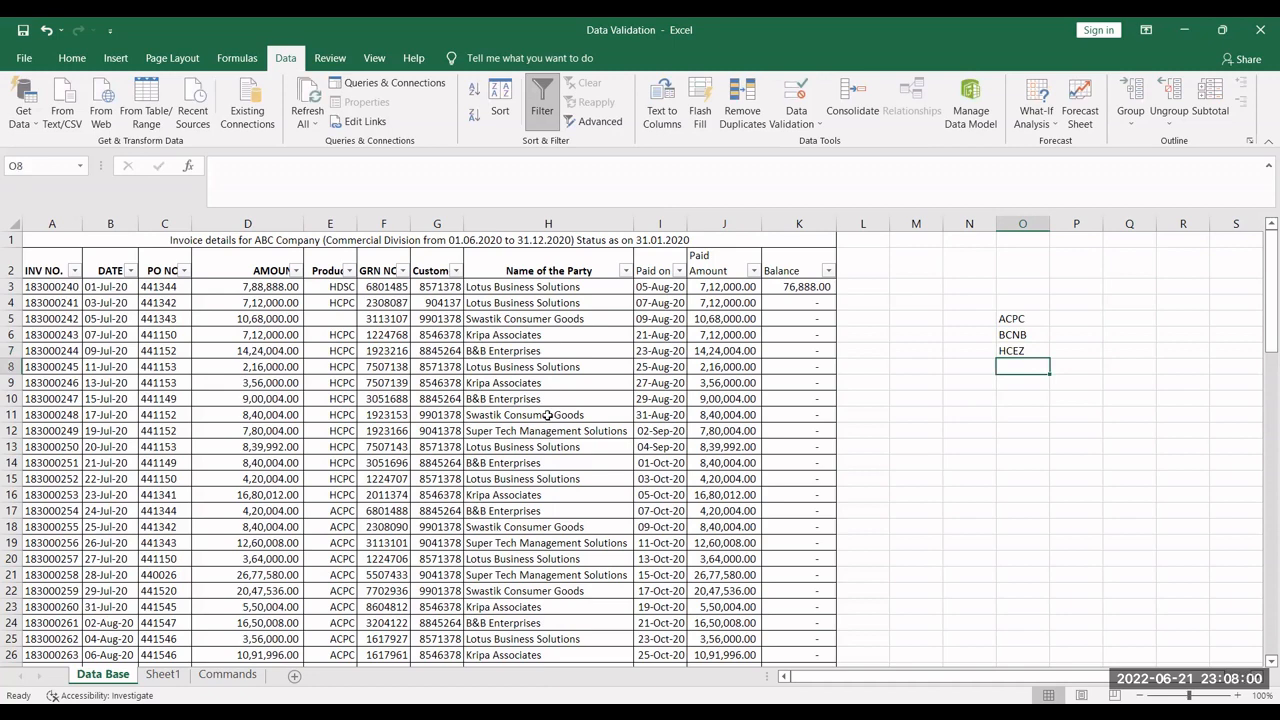
pyautogui.click(349, 270)
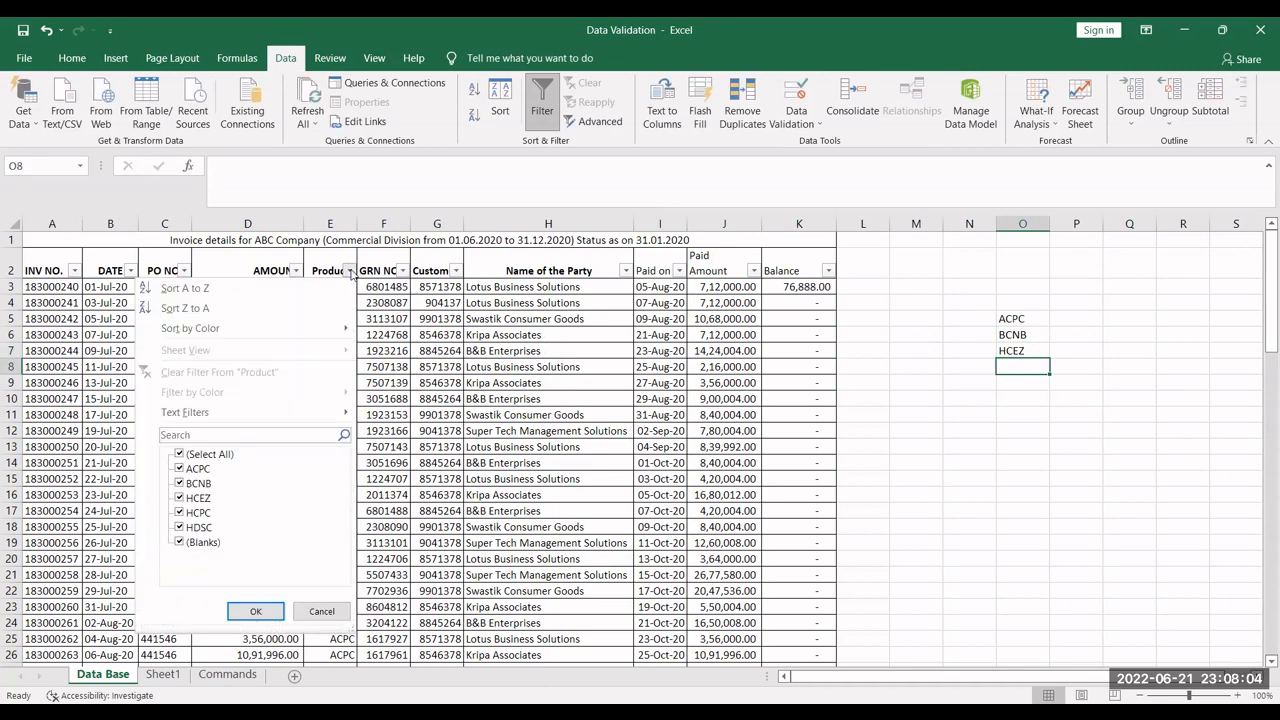
pyautogui.press('Escape')
pyautogui.write('HCPC')
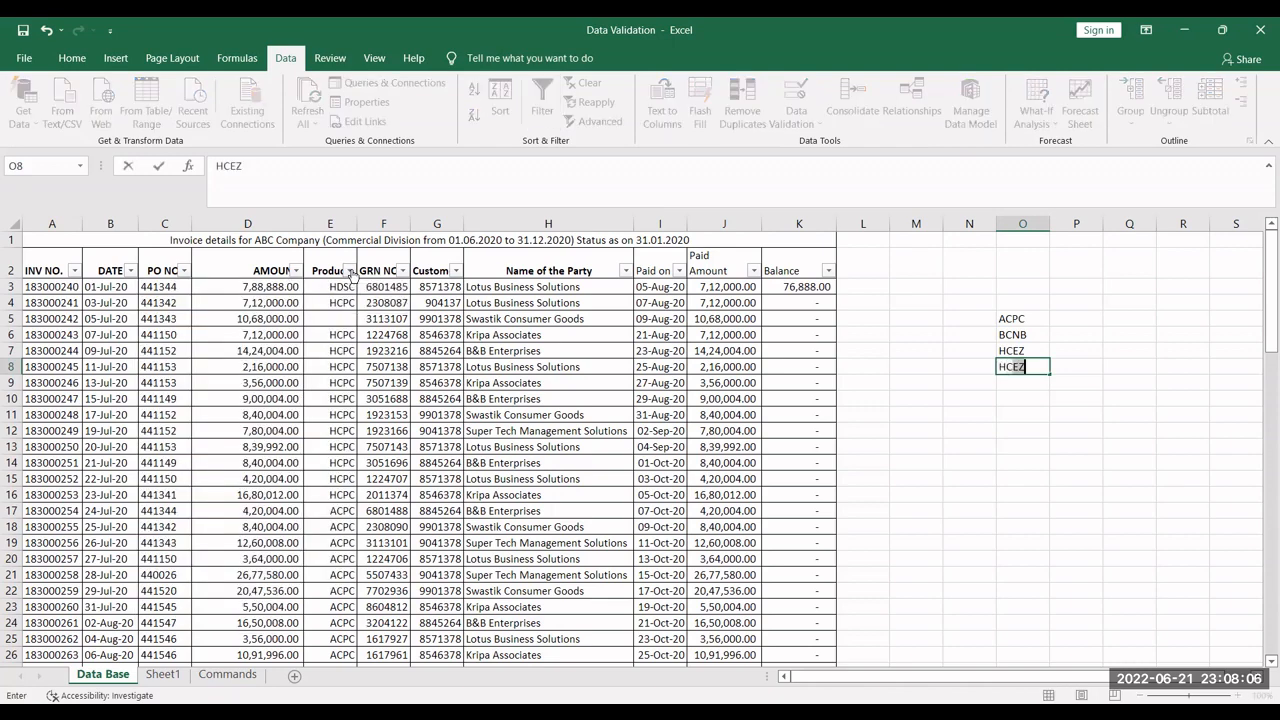
pyautogui.press('Return')
pyautogui.write('HD')
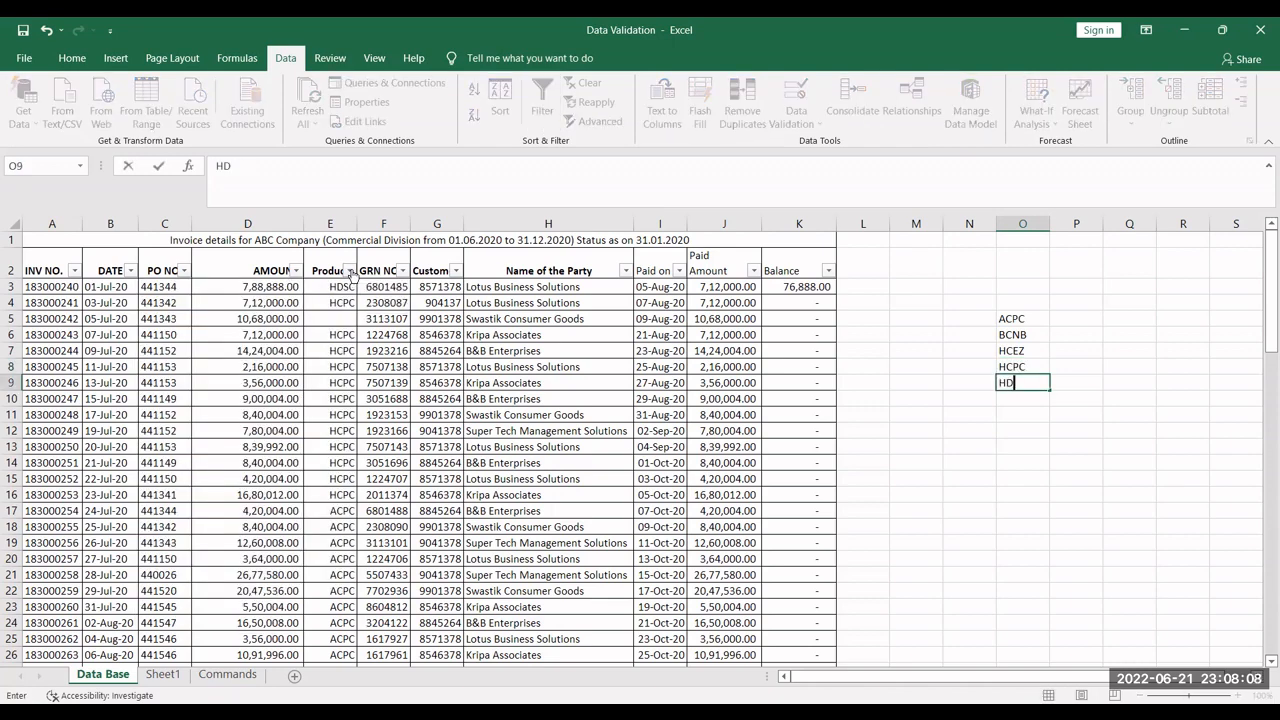
pyautogui.write('SC')
pyautogui.press('Return')
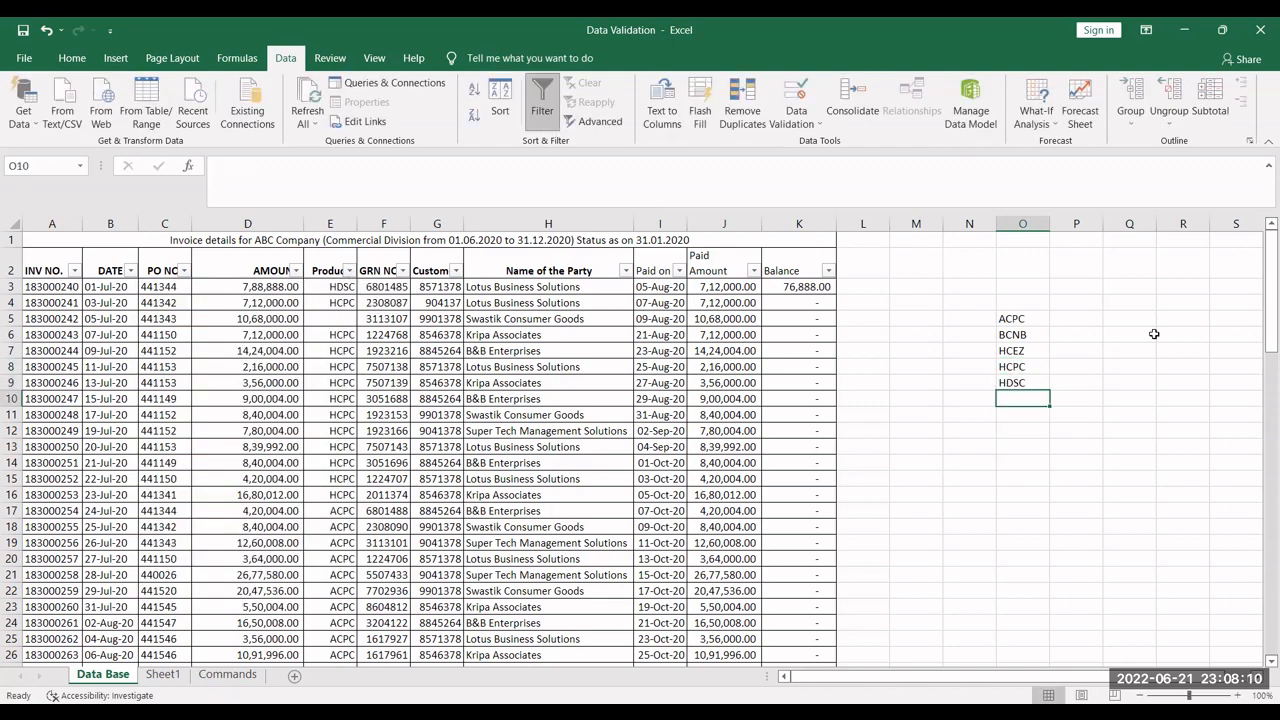
# - Highlight the product code list in cells O5:O9 with a yellow fill
pyautogui.moveTo(1000, 320); pyautogui.dragTo(1010, 382)
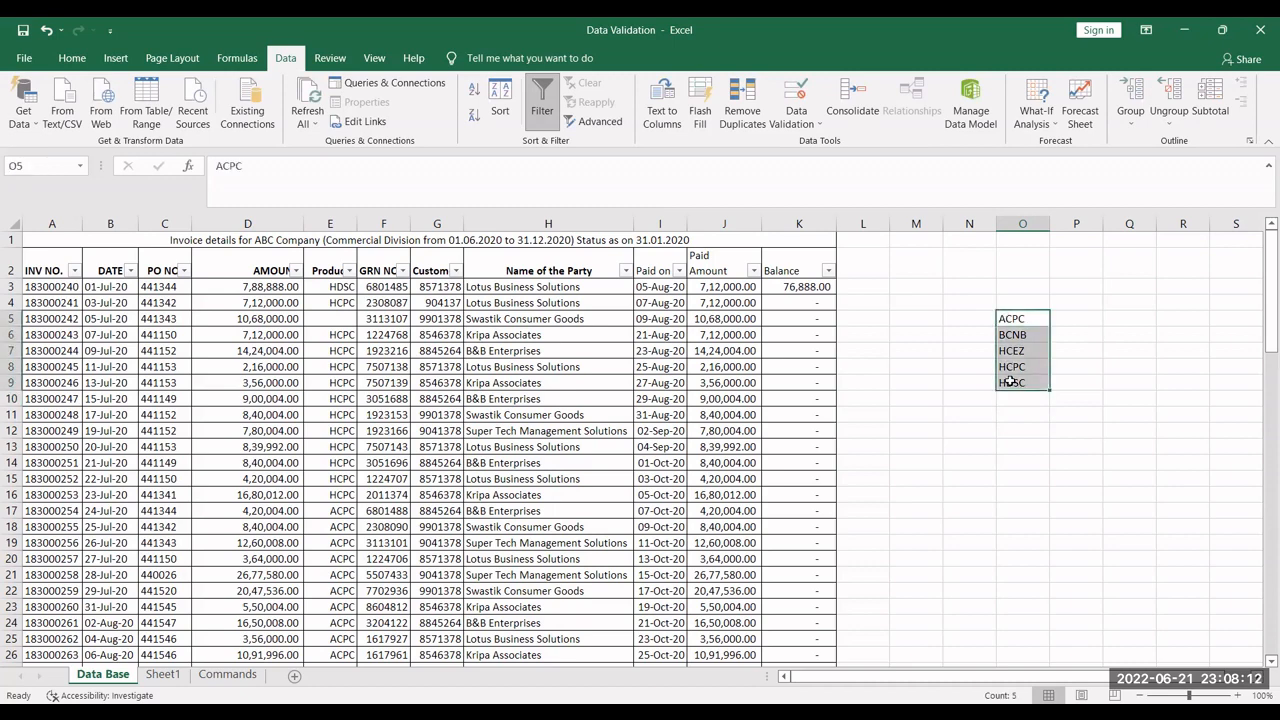
pyautogui.click(72, 58)
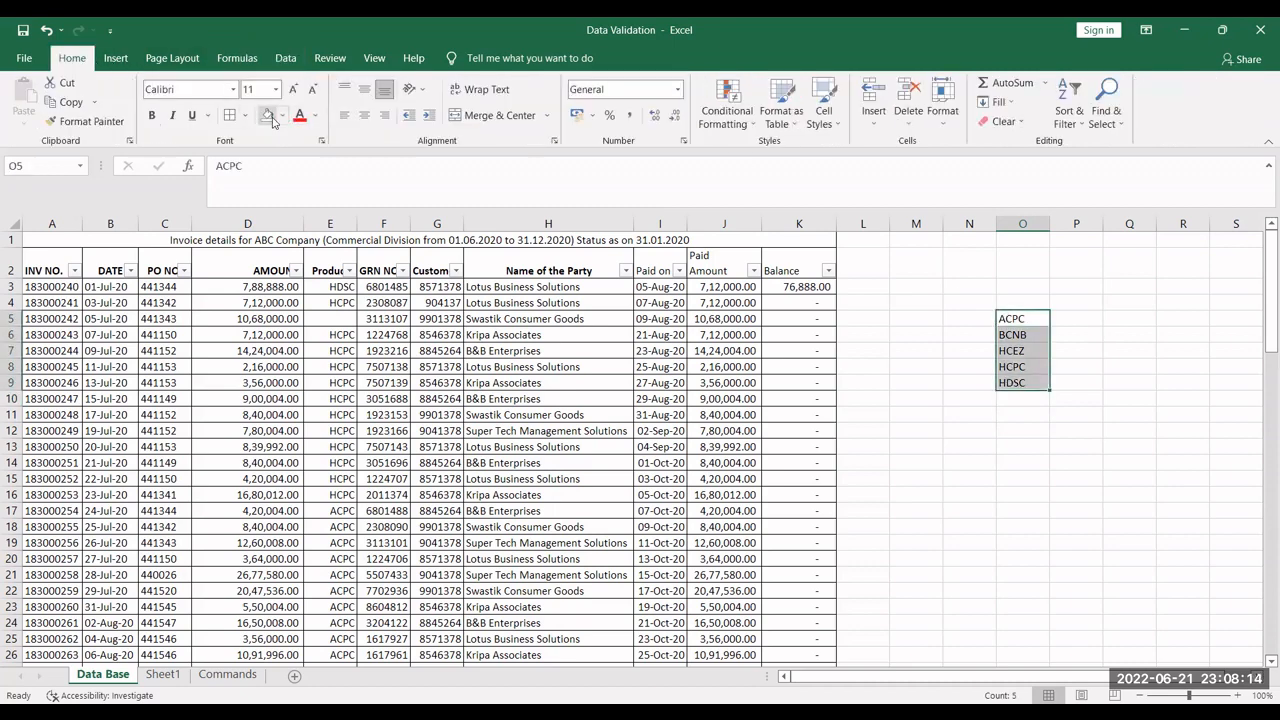
pyautogui.click(282, 116)
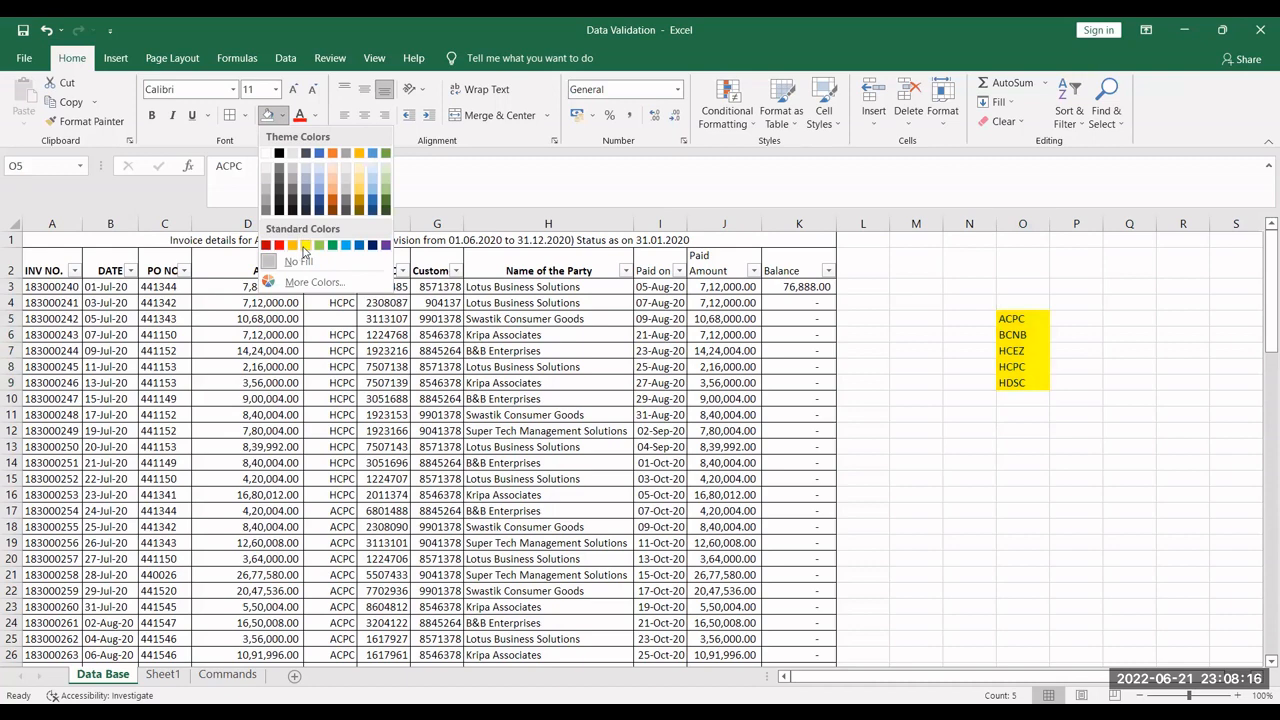
pyautogui.click(290, 315)
# - Widen column E slightly and extend its header in cell E2 to "Product Code"
pyautogui.click(340, 288)
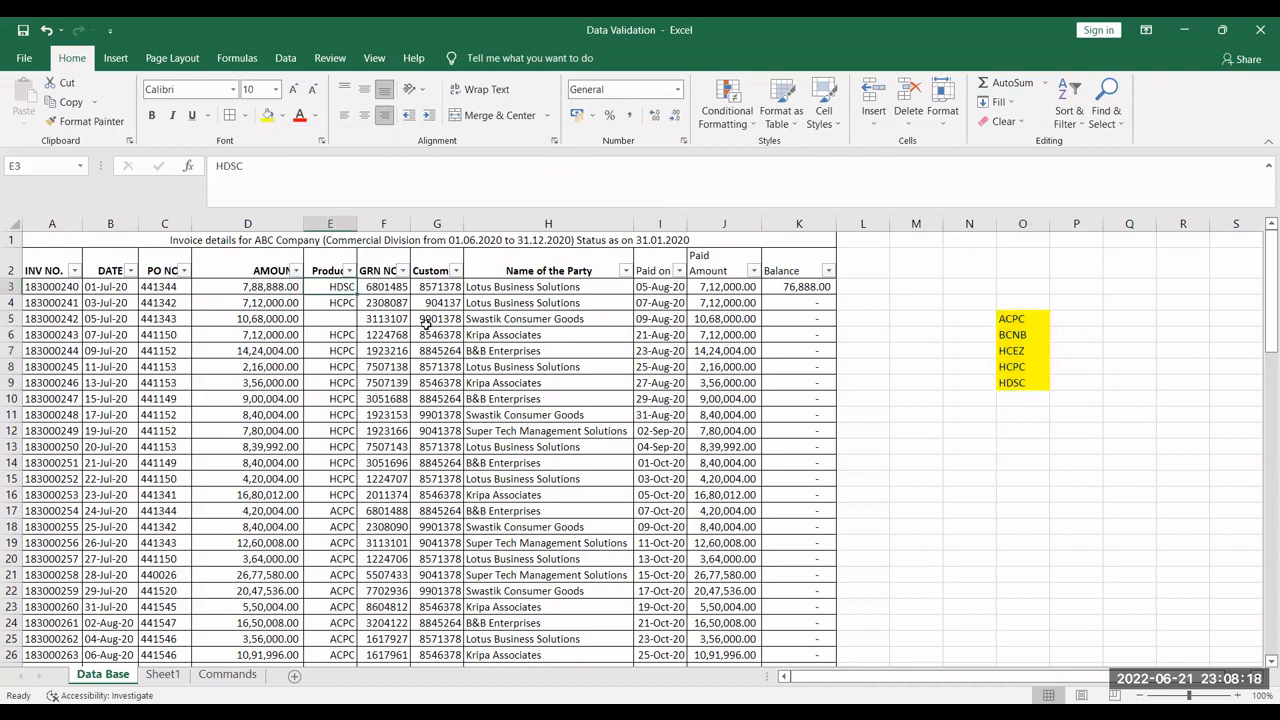
pyautogui.moveTo(357, 240); pyautogui.dragTo(385, 241)
pyautogui.click(360, 260)
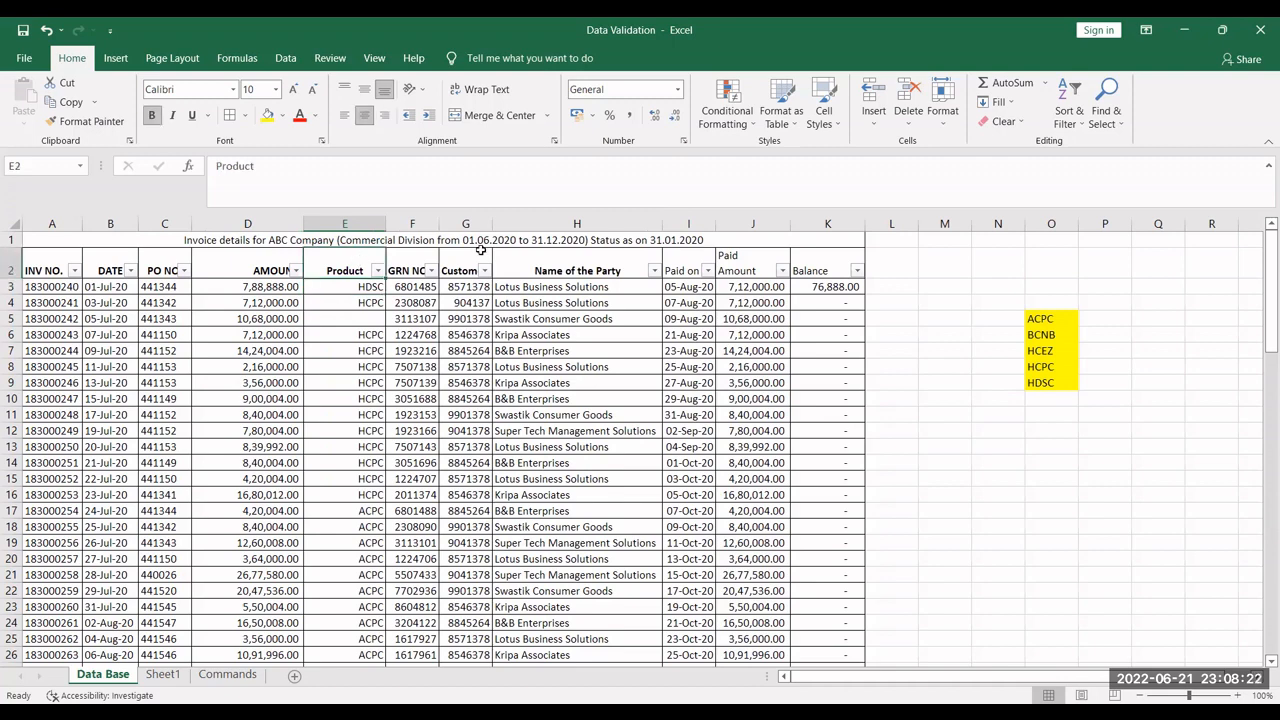
pyautogui.doubleClick(348, 270)
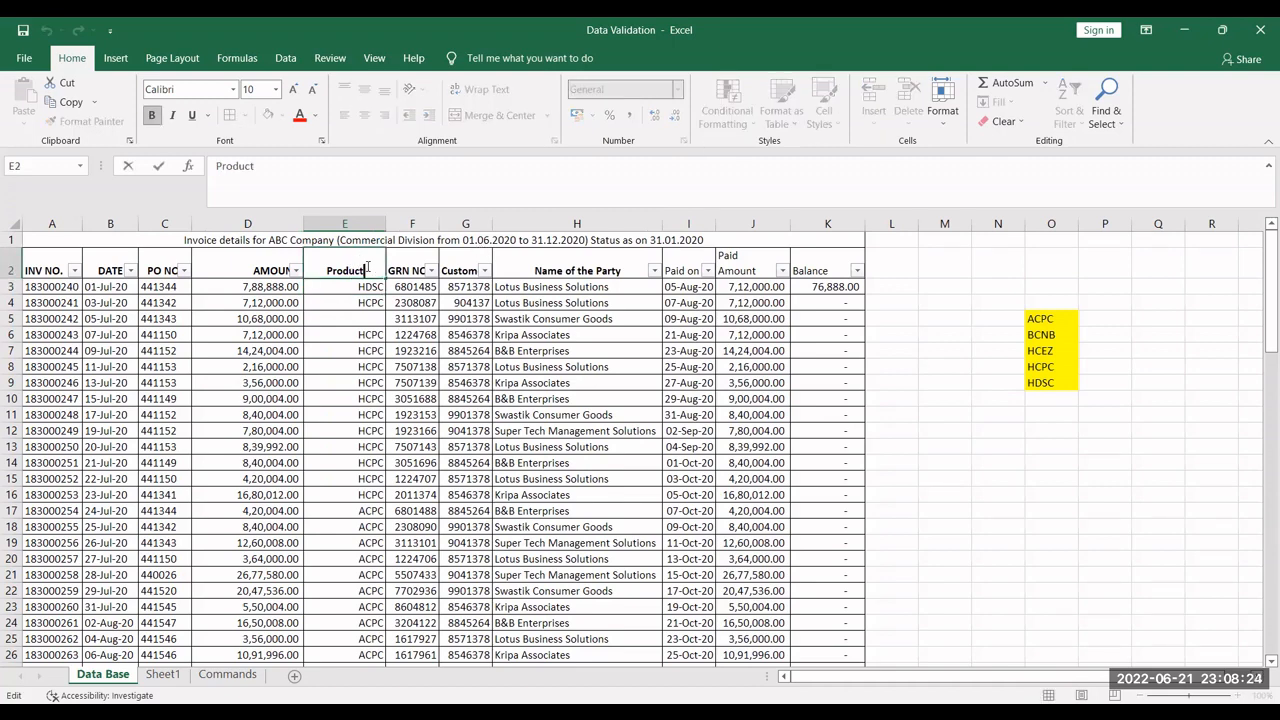
pyautogui.write('Code')
pyautogui.press('Return')
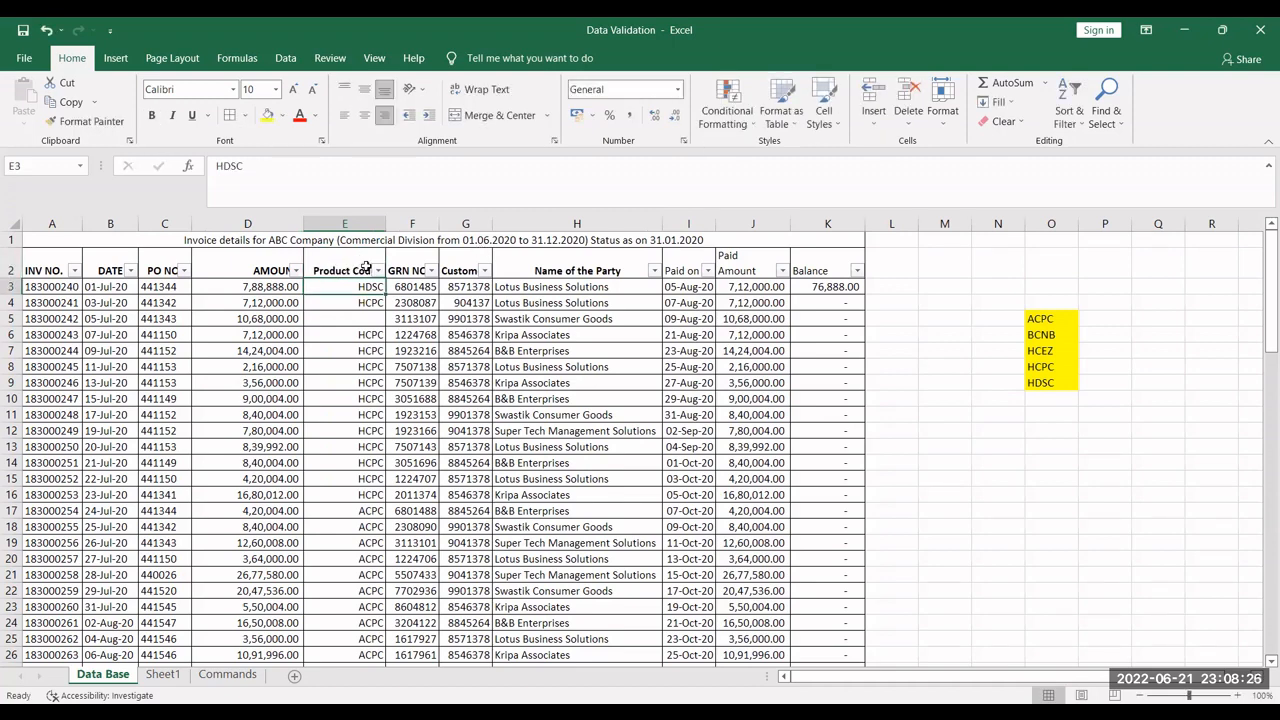
# - Set up a List data validation rule for the product code in cell E3 with the source =$O$5:$O$9
pyautogui.click(285, 58)
pyautogui.click(818, 124)
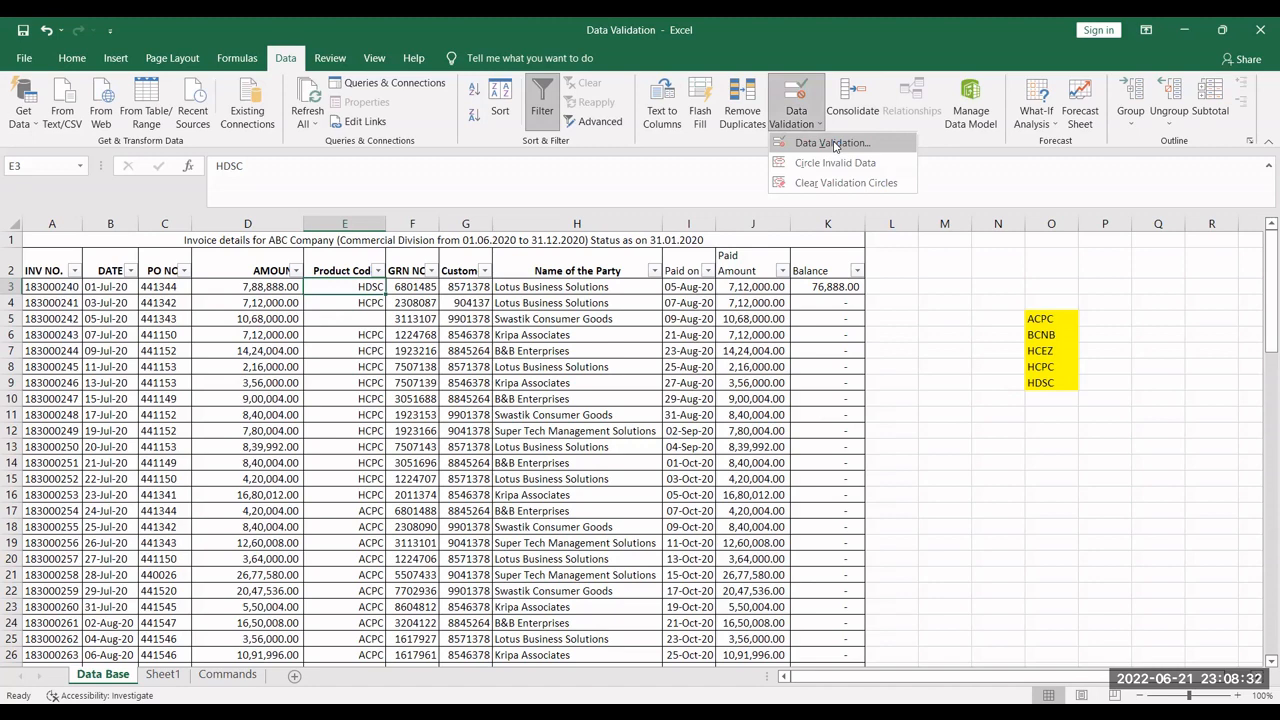
pyautogui.click(834, 143)
pyautogui.click(803, 261)
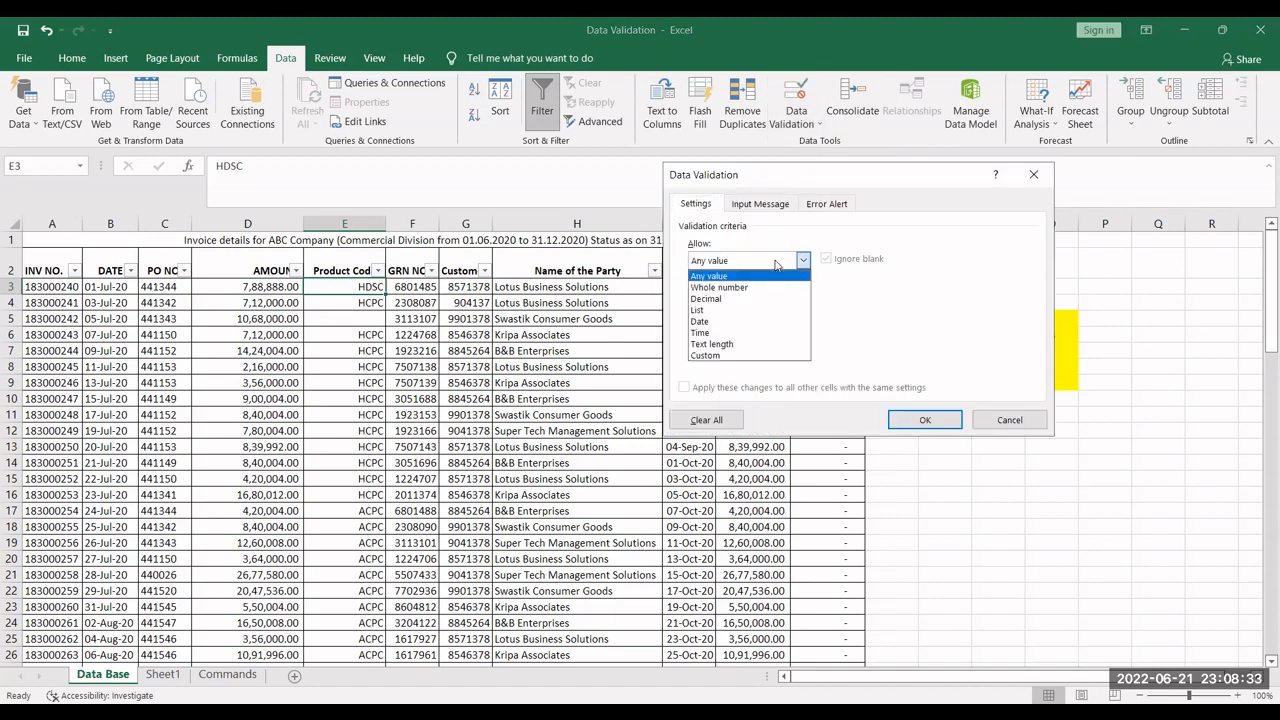
pyautogui.click(735, 312)
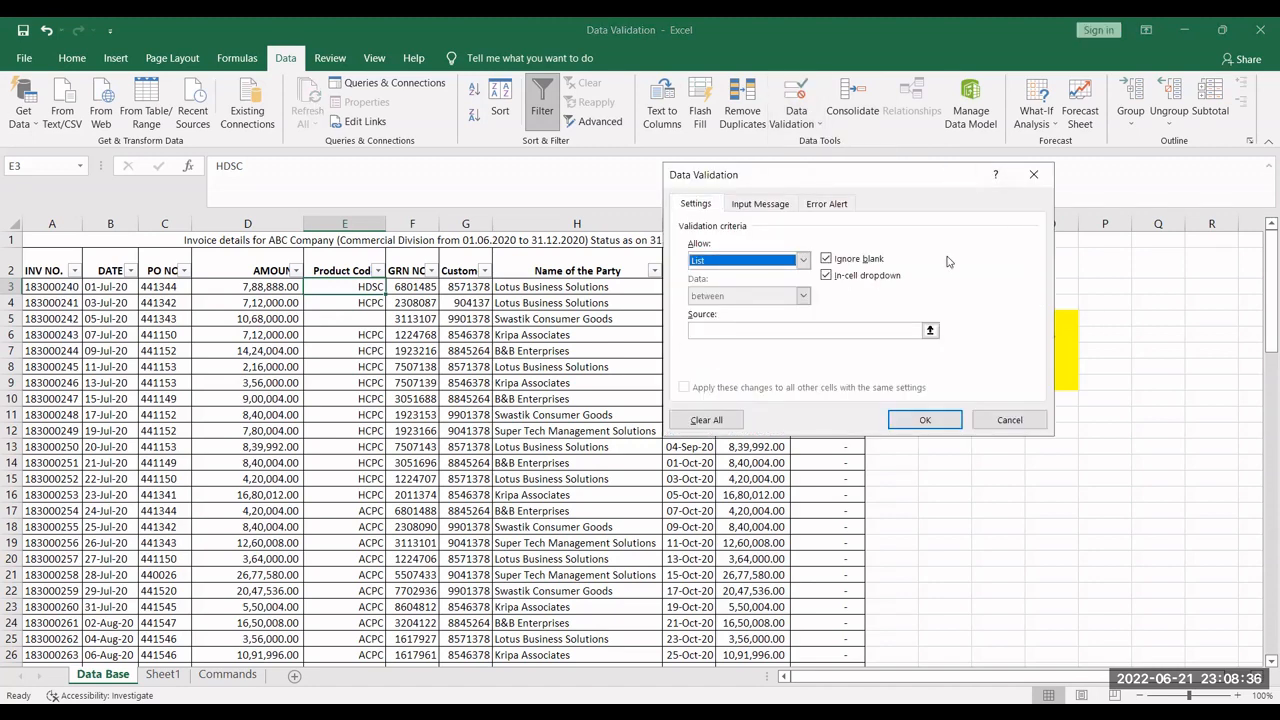
pyautogui.moveTo(900, 175); pyautogui.dragTo(655, 185)
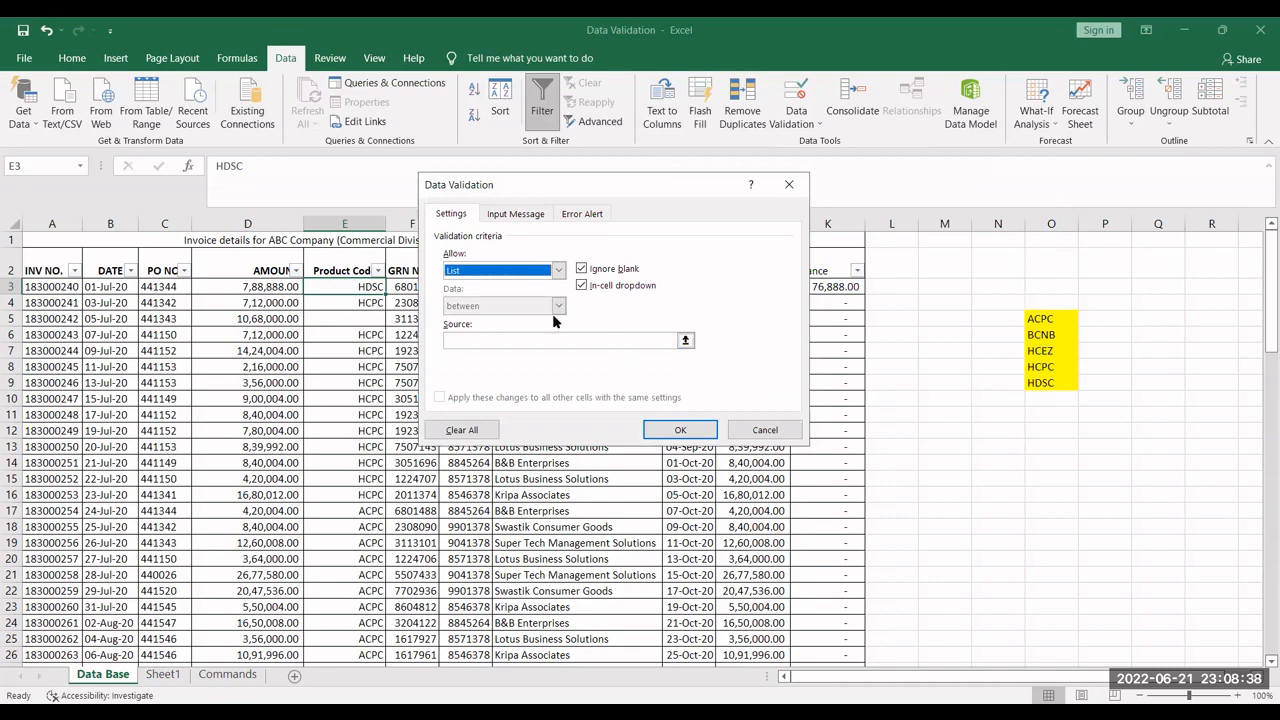
pyautogui.click(686, 340)
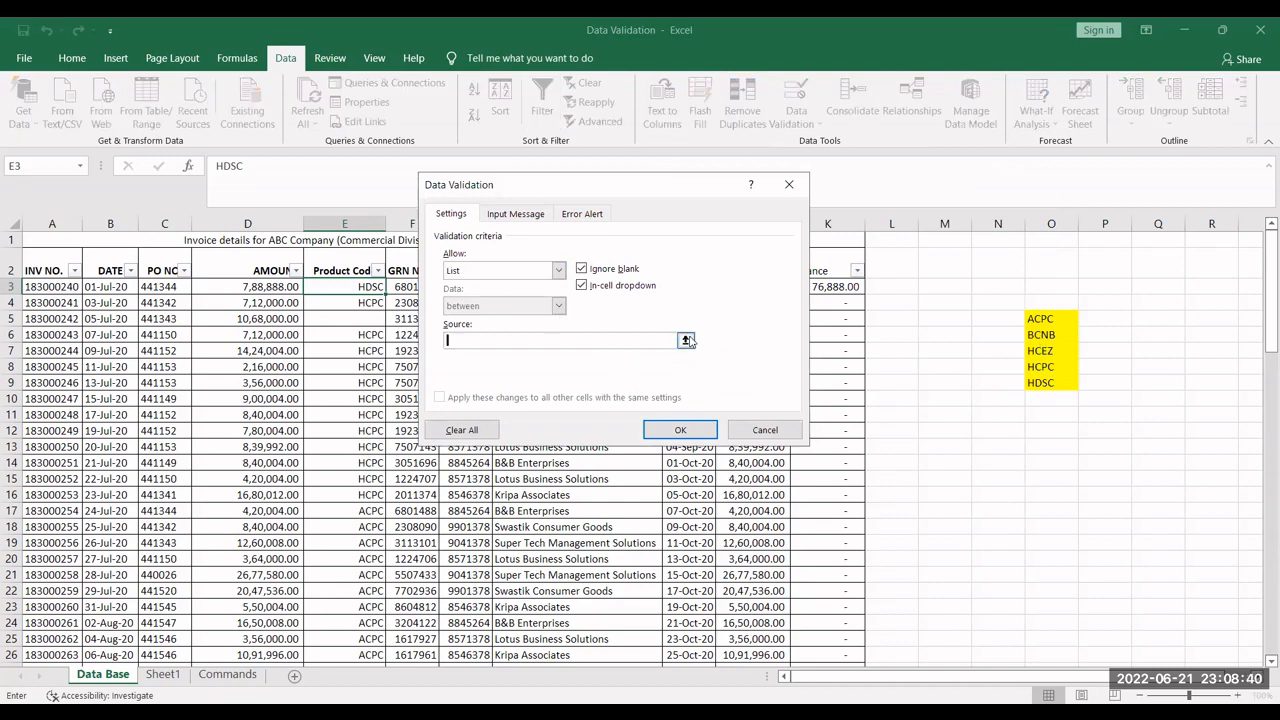
pyautogui.moveTo(1062, 324); pyautogui.dragTo(1055, 380)
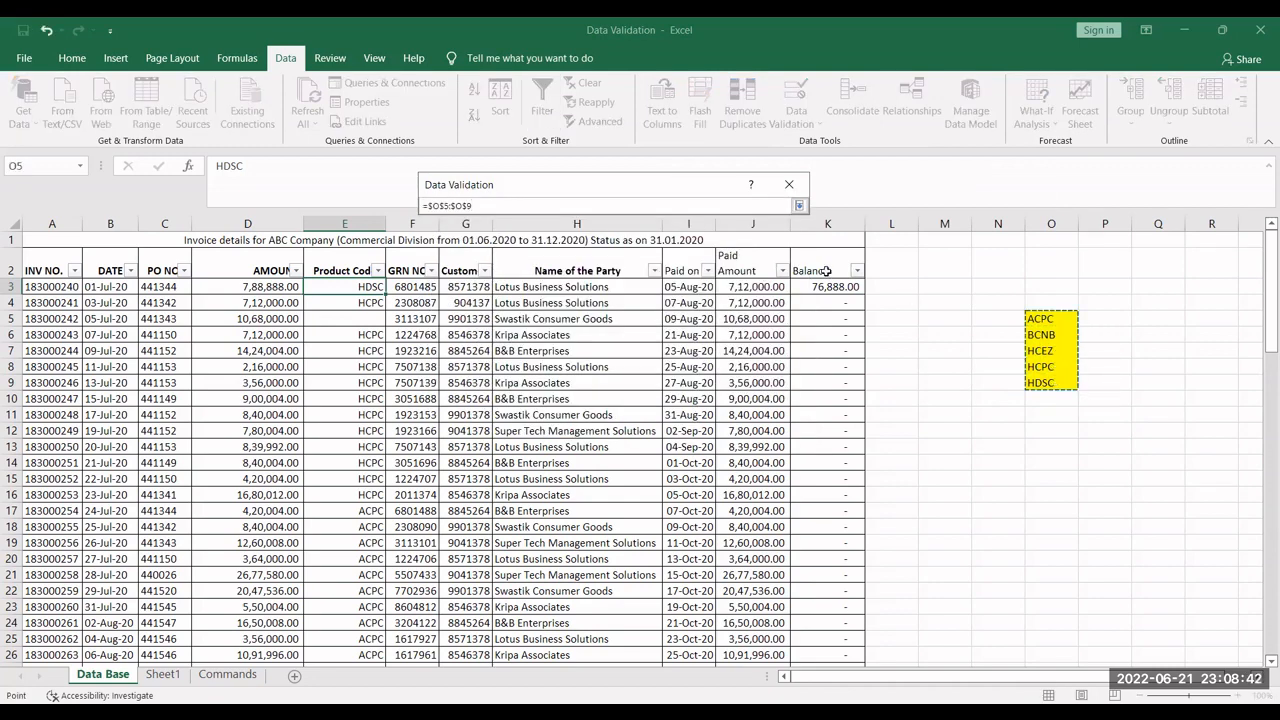
pyautogui.press('Return')
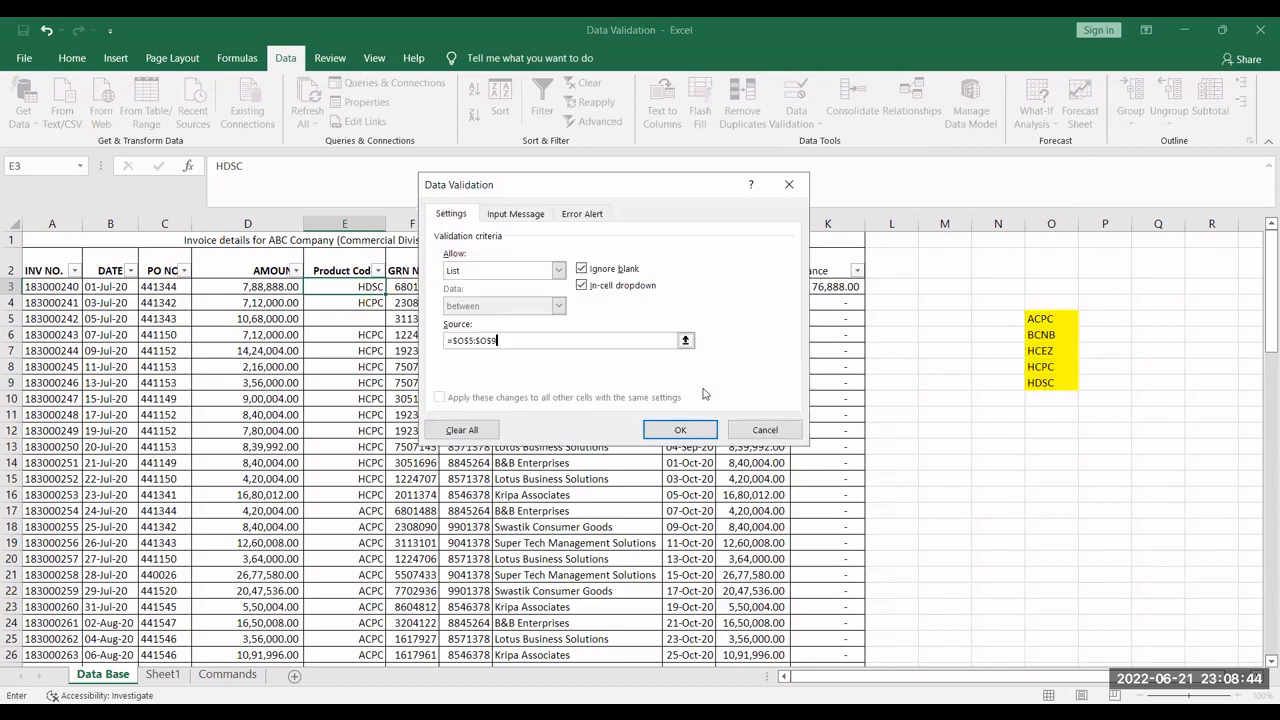
# - Enter "Not in list" as the error message for E3's validation rule
pyautogui.hotkey('ctrl', 'Tab')
pyautogui.hotkey('ctrl', 'Tab')
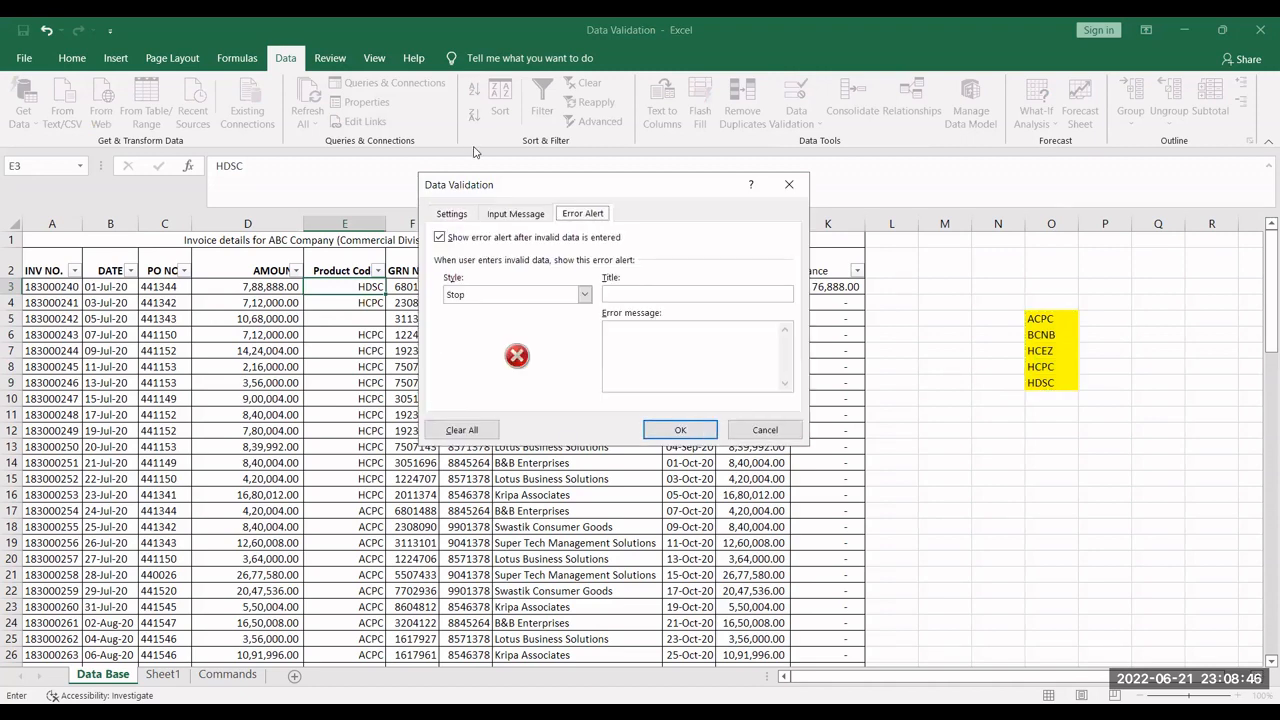
pyautogui.click(631, 336)
pyautogui.write('Not in list')
pyautogui.hotkey('ctrl', 'shift', 'Tab')
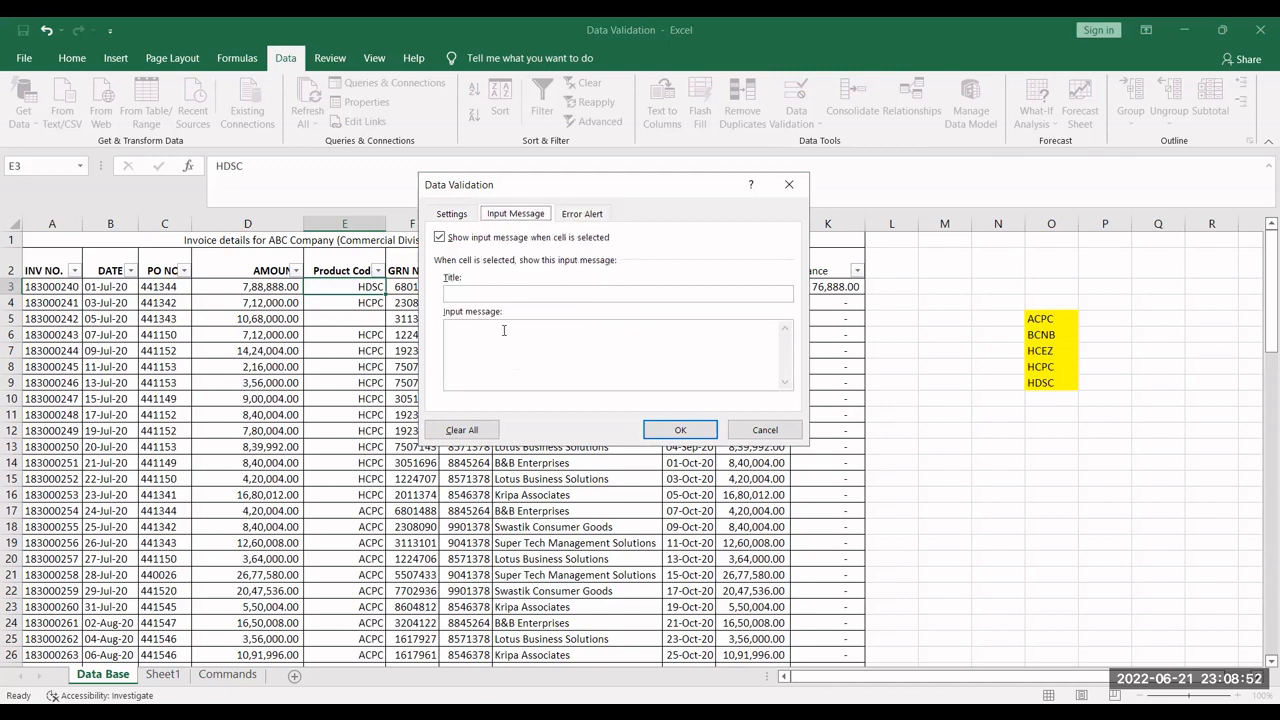
# - Add the input message "Please see list from O5 to O9" to E3's validation rule and save it
pyautogui.click(502, 337)
pyautogui.write('Please see list from O5 to O9')
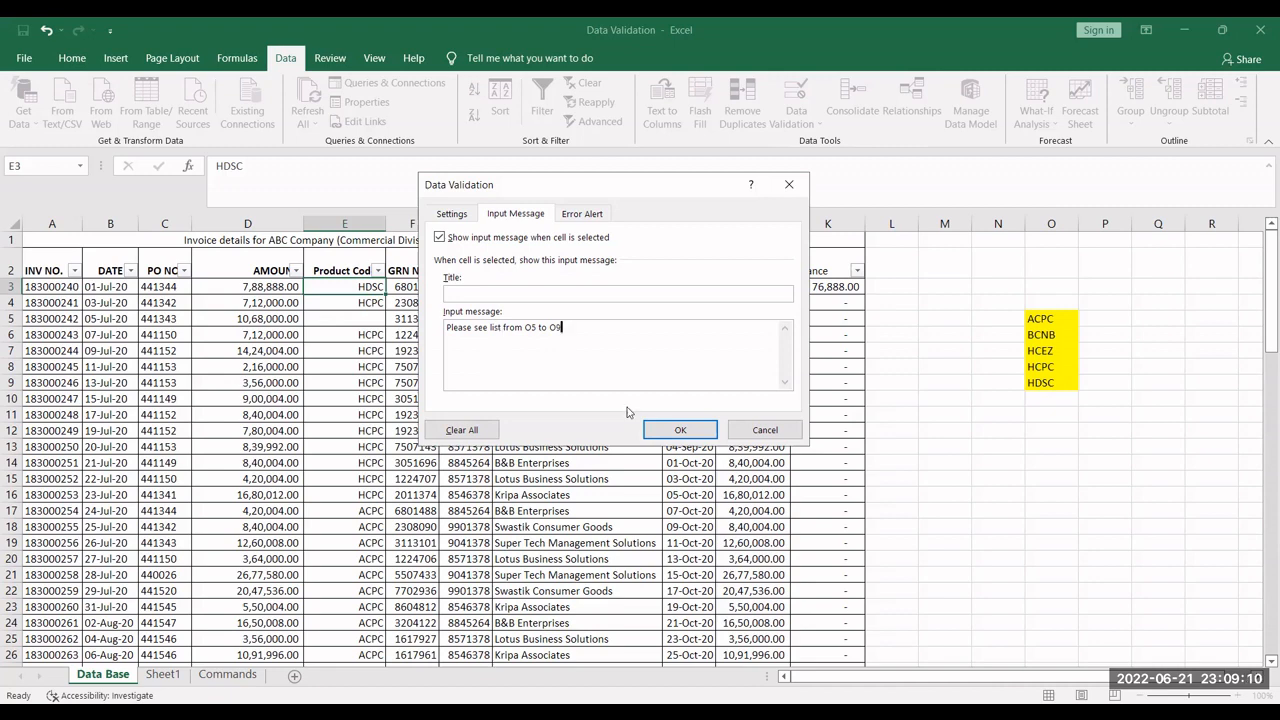
pyautogui.click(666, 435)
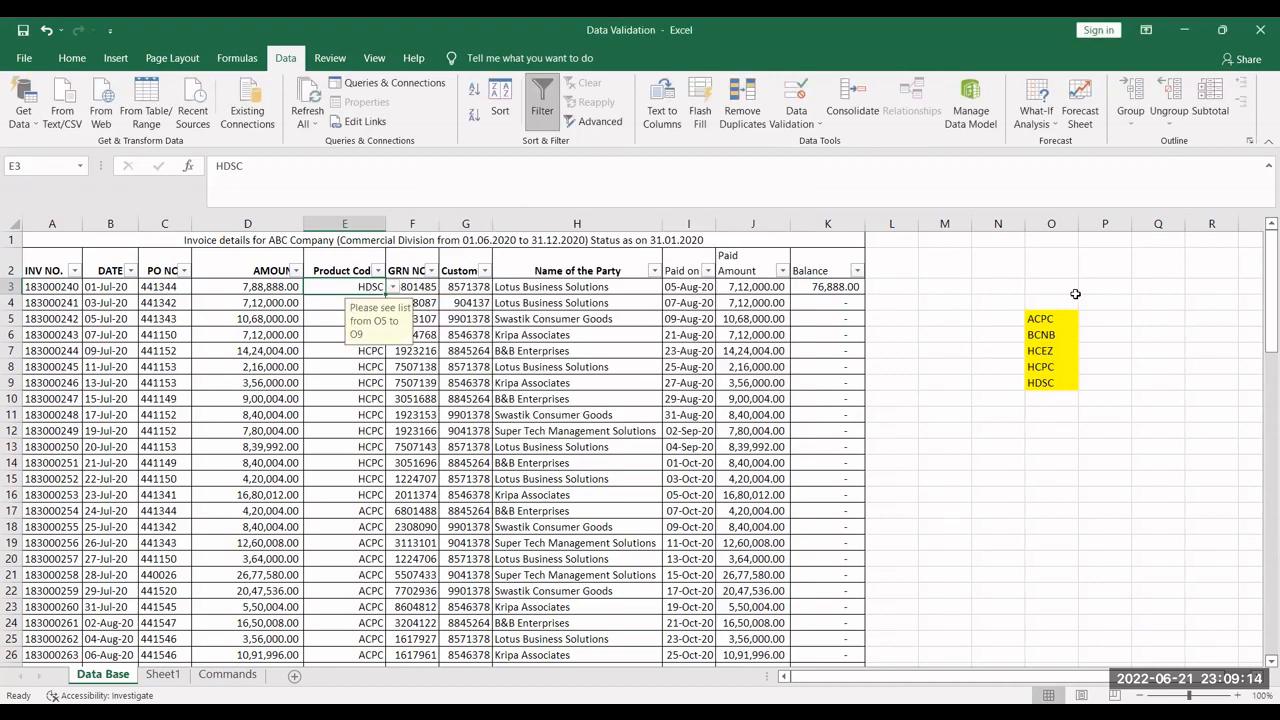
# - Apply E3's validation changes to all other cells with the same settings and check cell E4
pyautogui.click(806, 118)
pyautogui.click(811, 147)
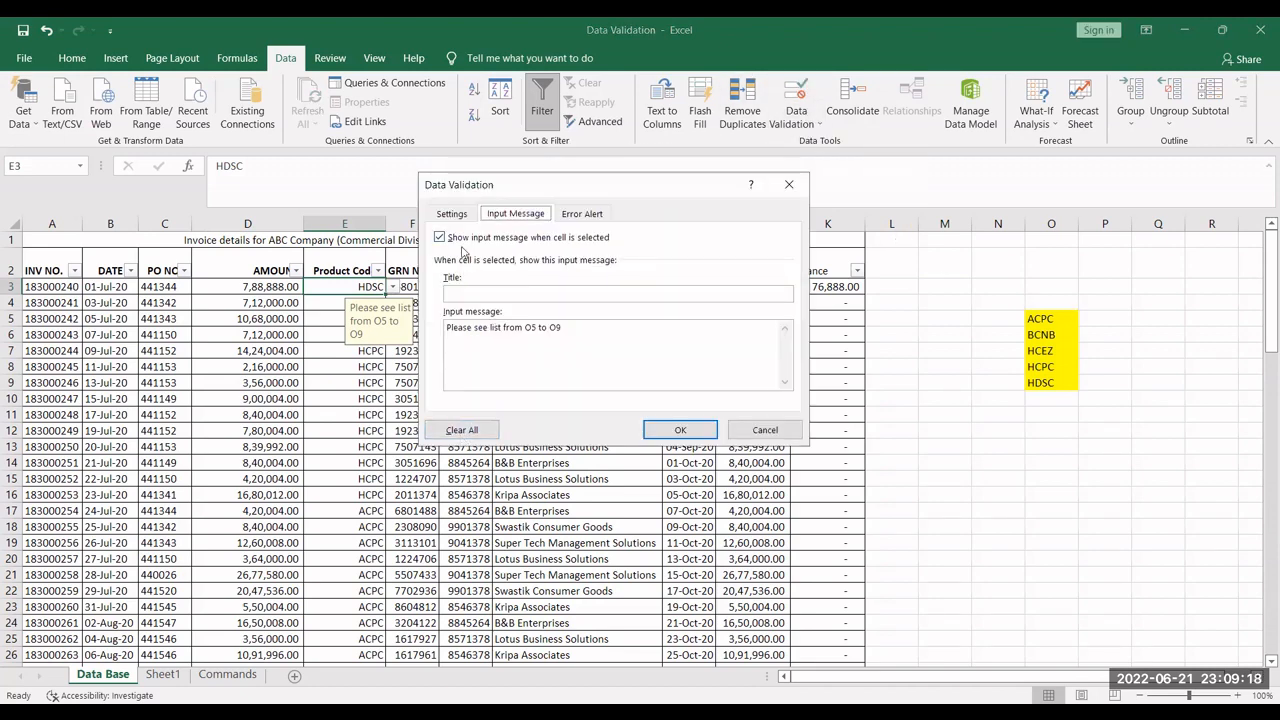
pyautogui.click(453, 214)
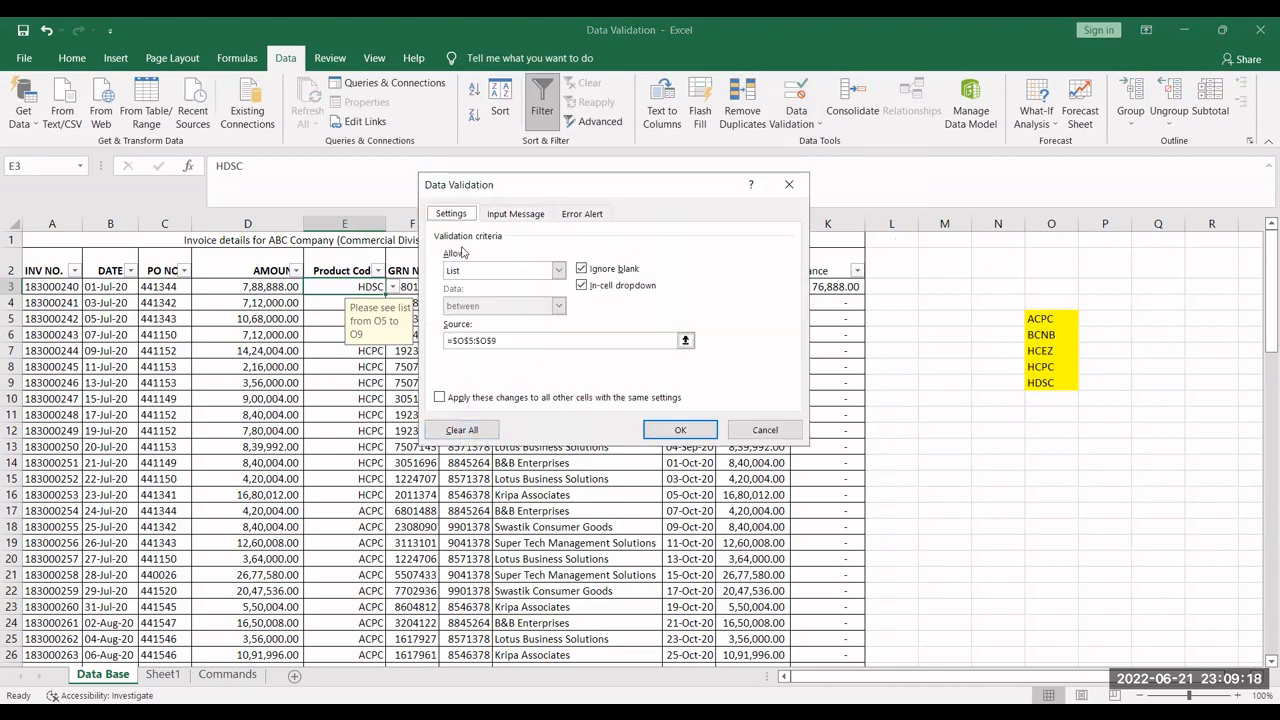
pyautogui.click(438, 399)
pyautogui.click(680, 430)
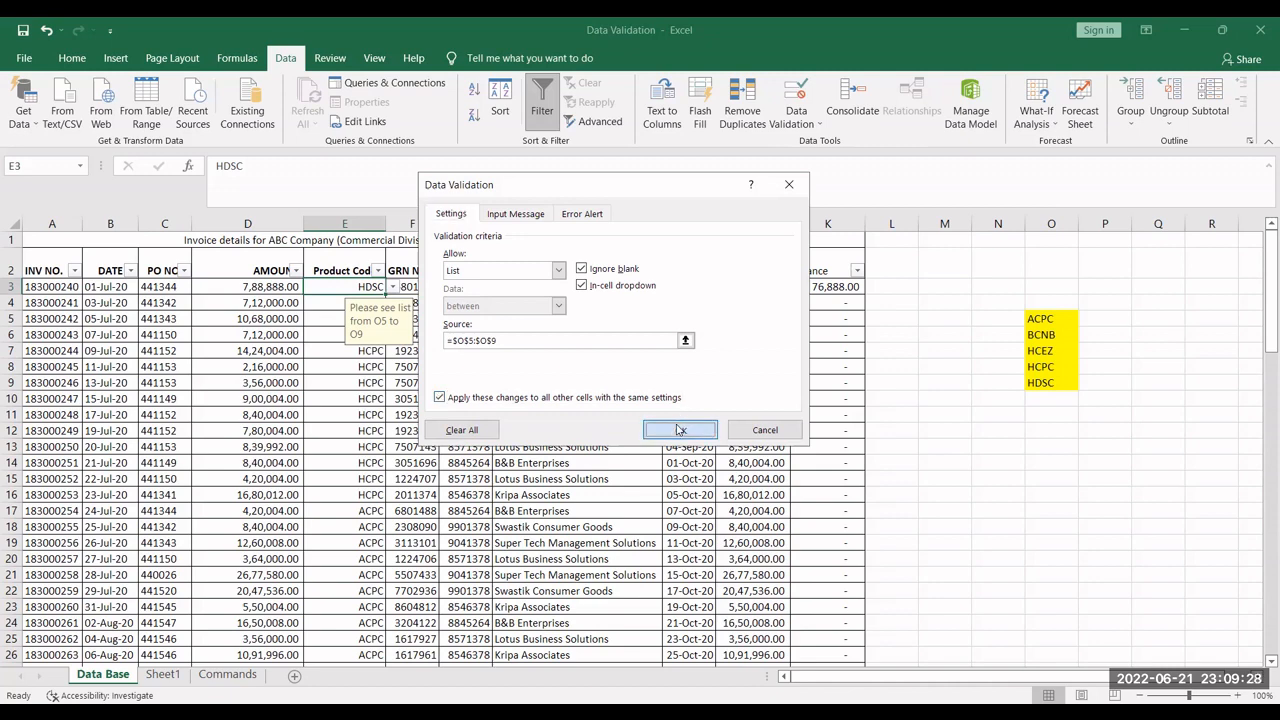
pyautogui.click(335, 301)
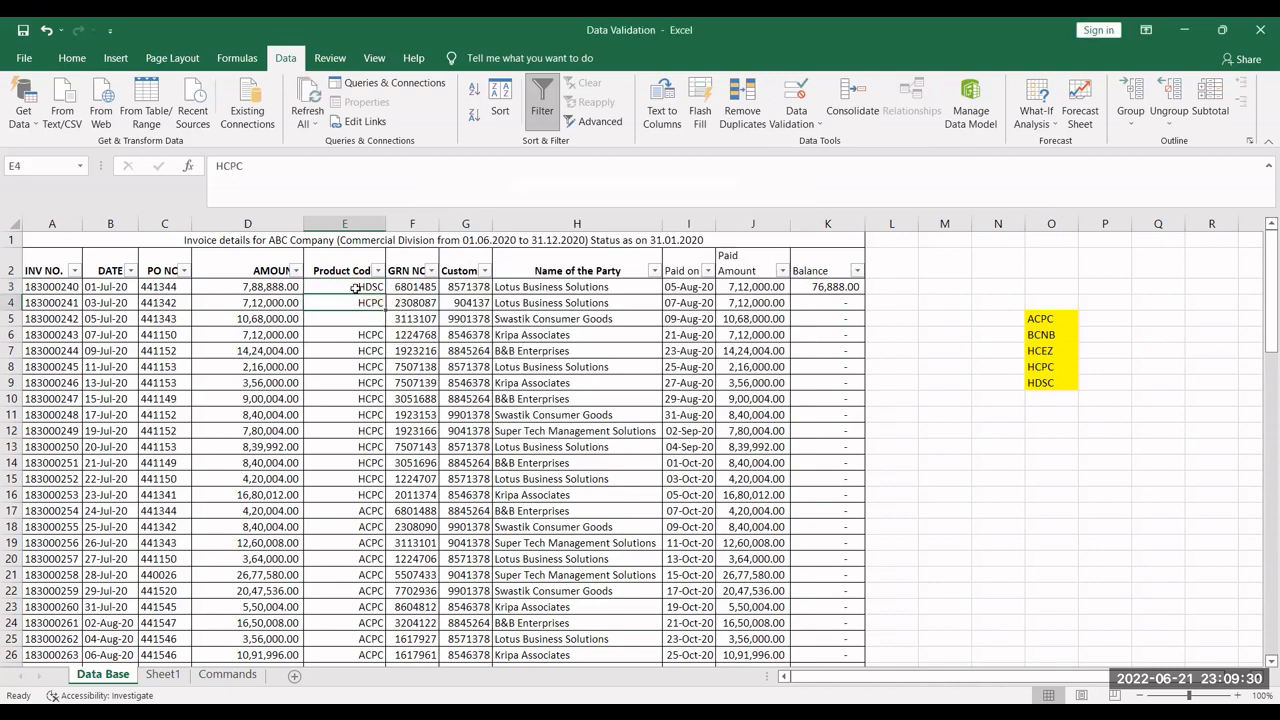
# - Choose BCNB from the product code dropdown list in cell E3
pyautogui.click(357, 287)
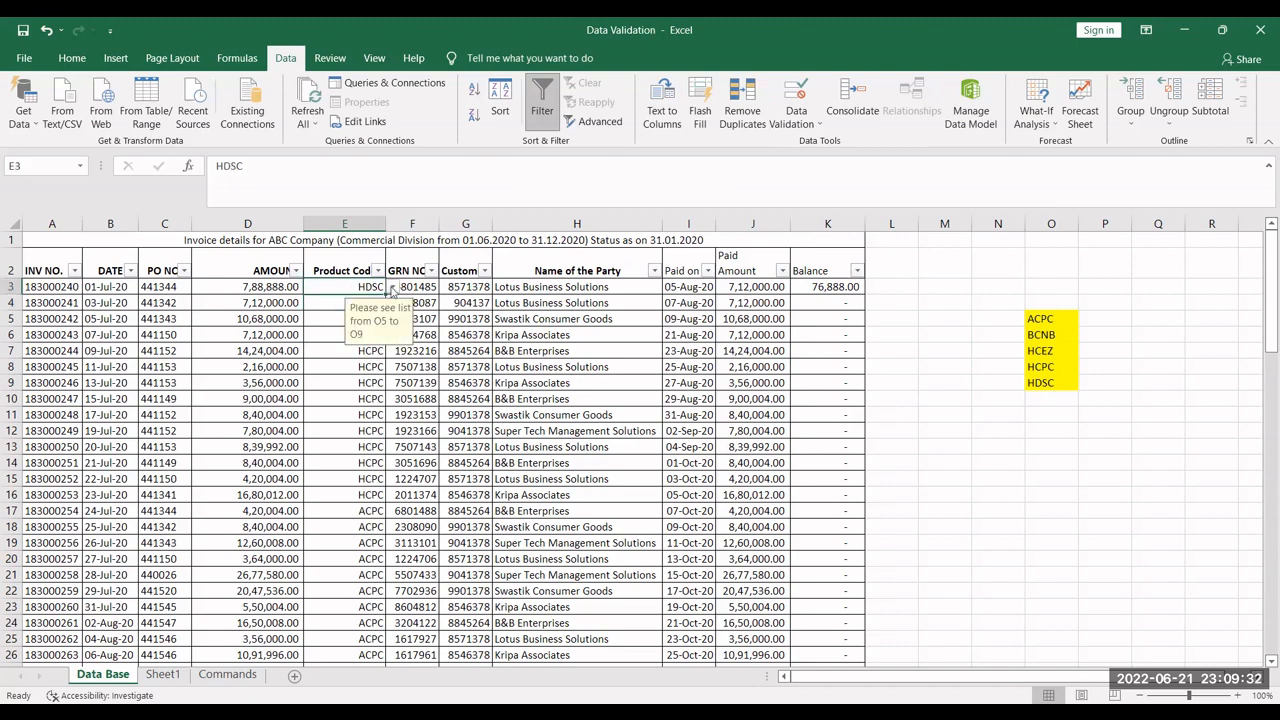
pyautogui.click(392, 287)
pyautogui.click(392, 287)
pyautogui.click(392, 287)
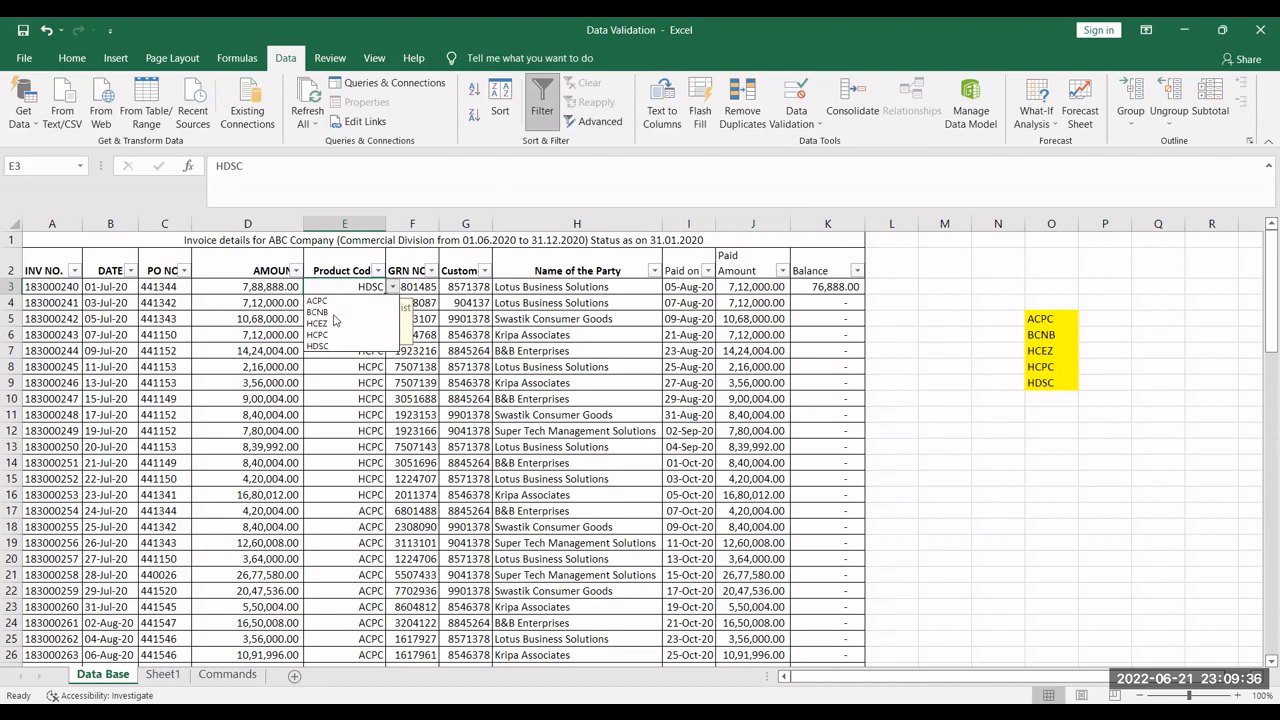
pyautogui.click(328, 313)
pyautogui.click(366, 299)
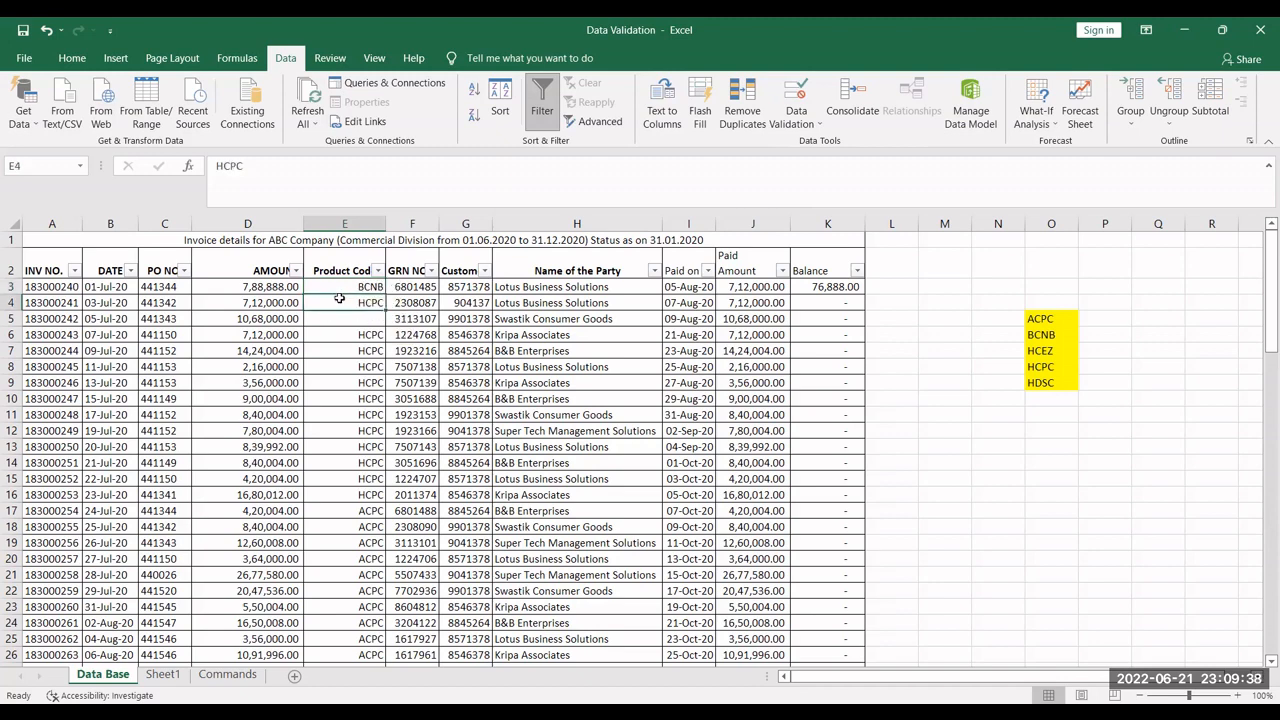
# - Choose HCEZ from the product code dropdown list in cell E3
pyautogui.click(366, 287)
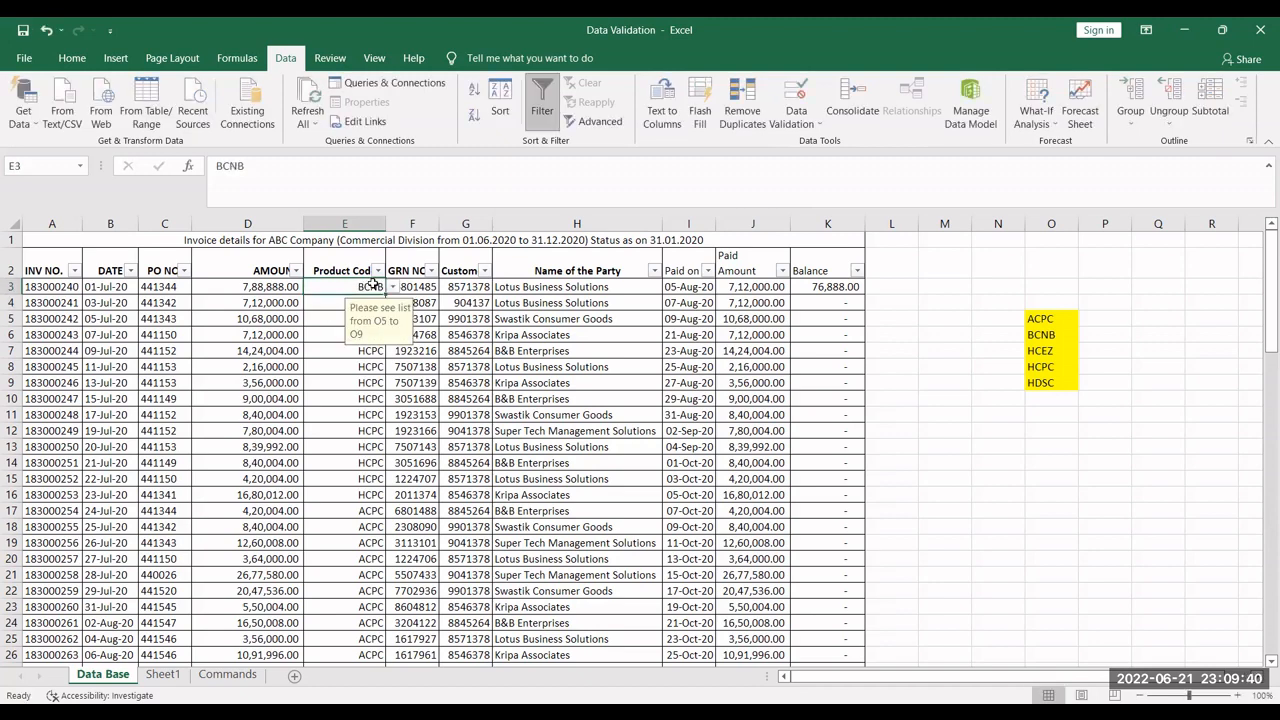
pyautogui.click(391, 288)
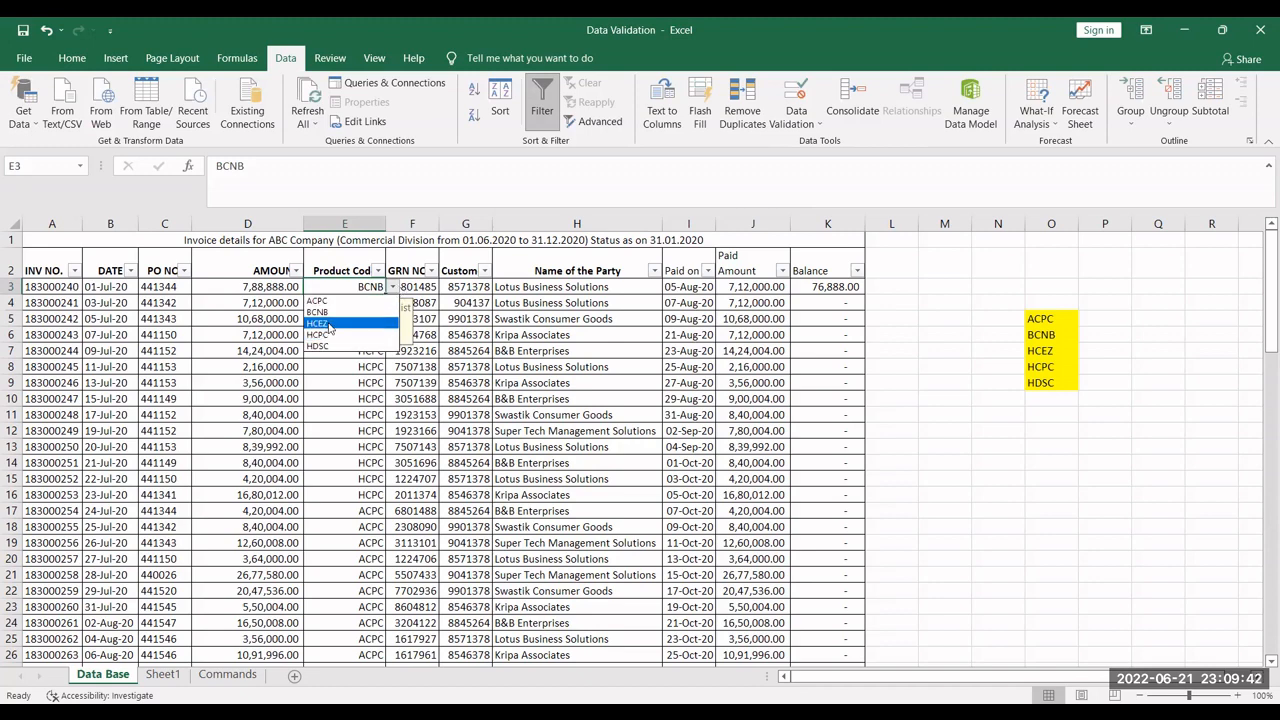
pyautogui.click(364, 318)
pyautogui.click(331, 302)
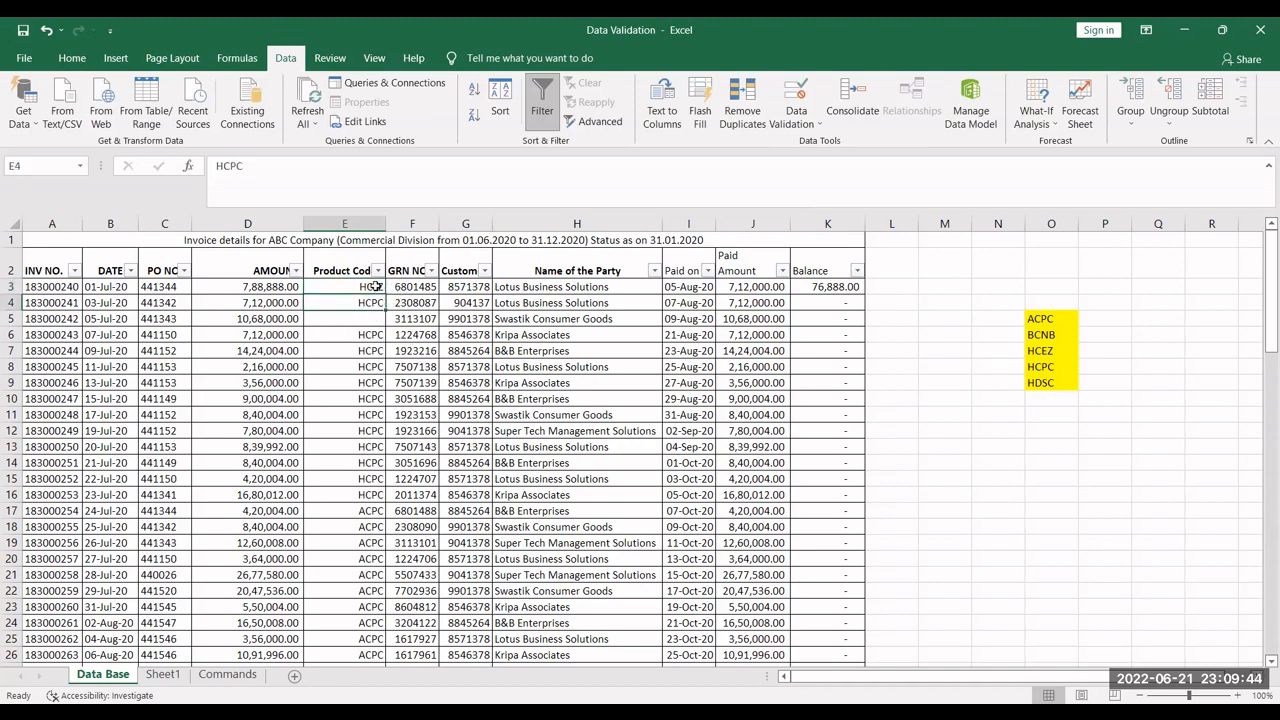
pyautogui.click(377, 289)
pyautogui.click(344, 306)
pyautogui.click(359, 289)
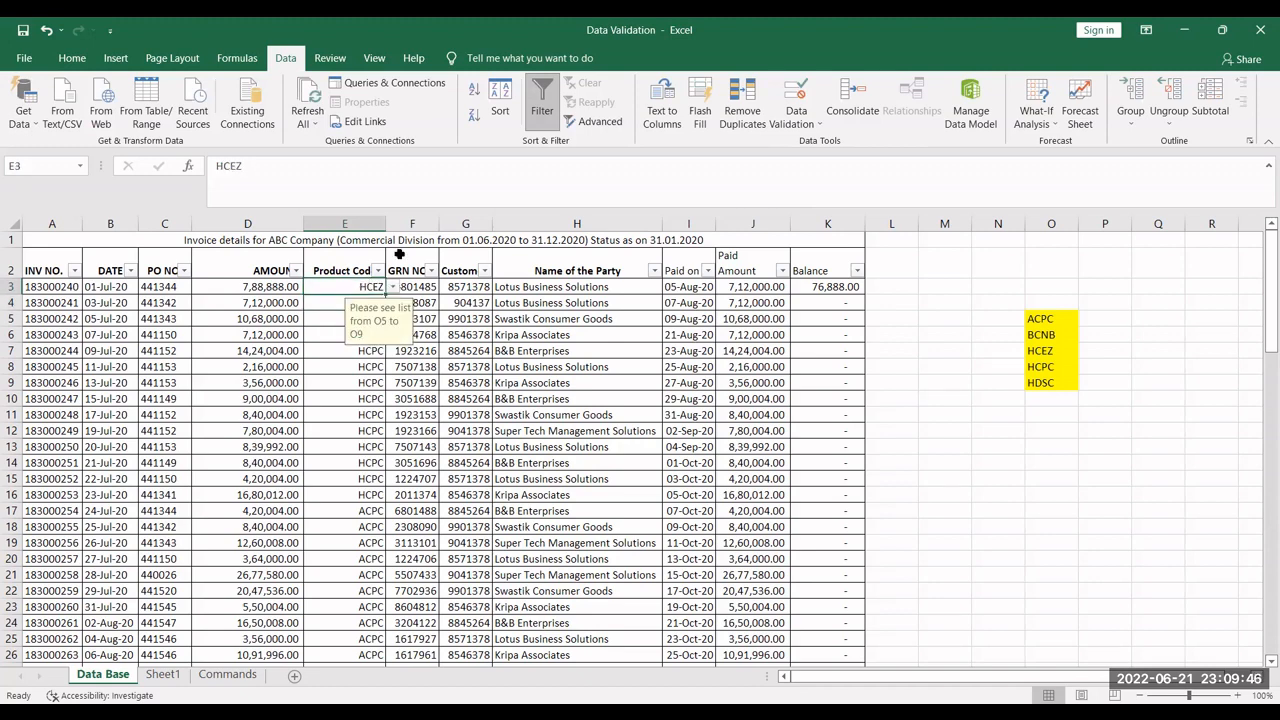
# - Reapply E3's list validation with the option to apply changes to all cells with the same settings
pyautogui.click(792, 118)
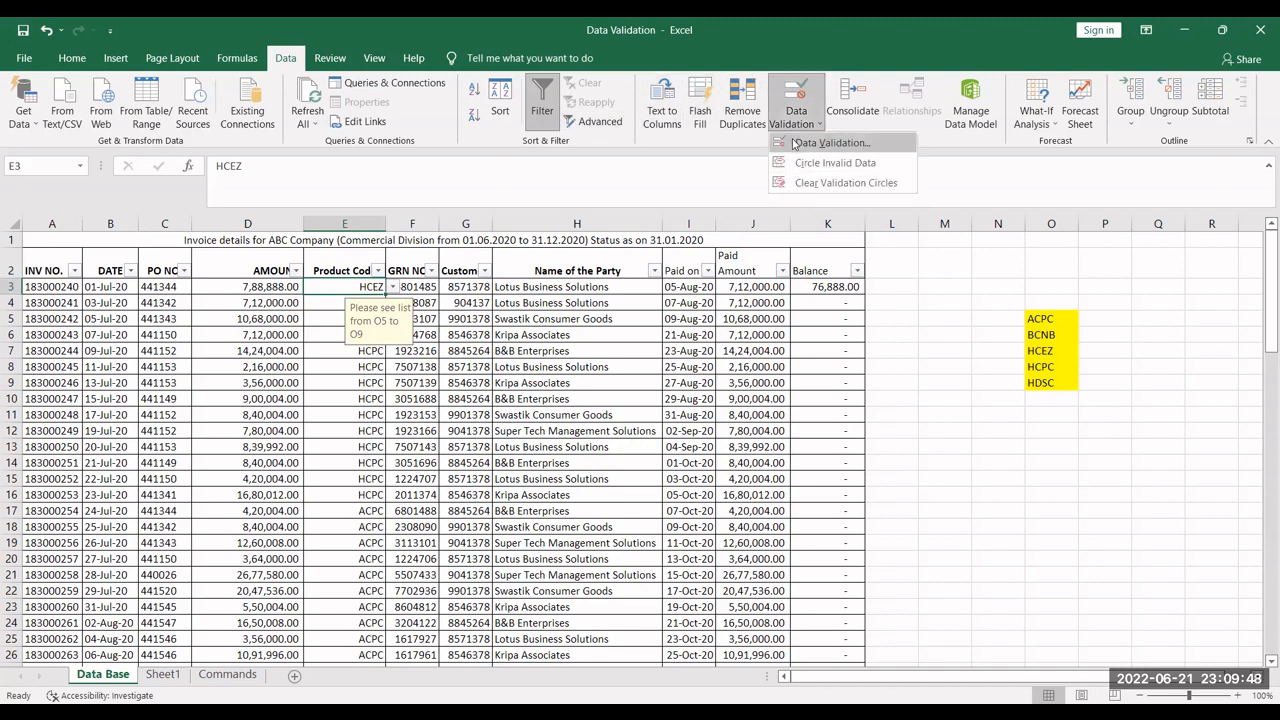
pyautogui.click(831, 143)
pyautogui.click(440, 397)
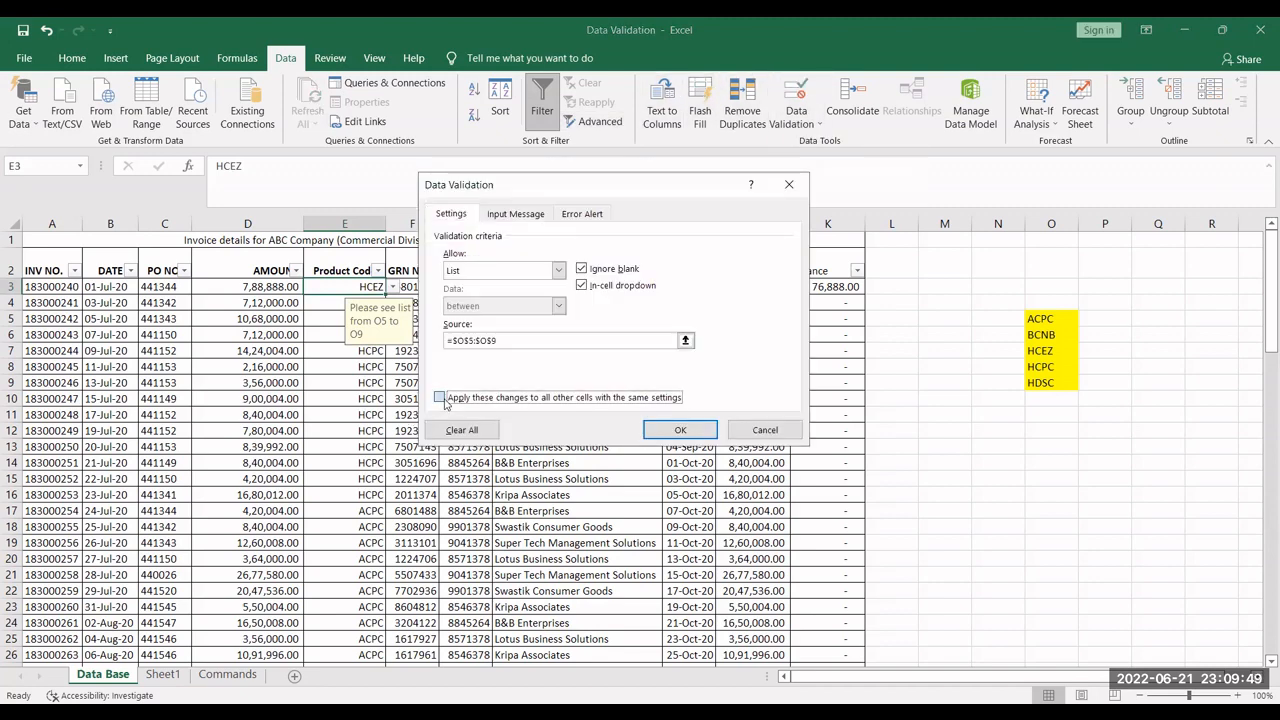
pyautogui.click(679, 430)
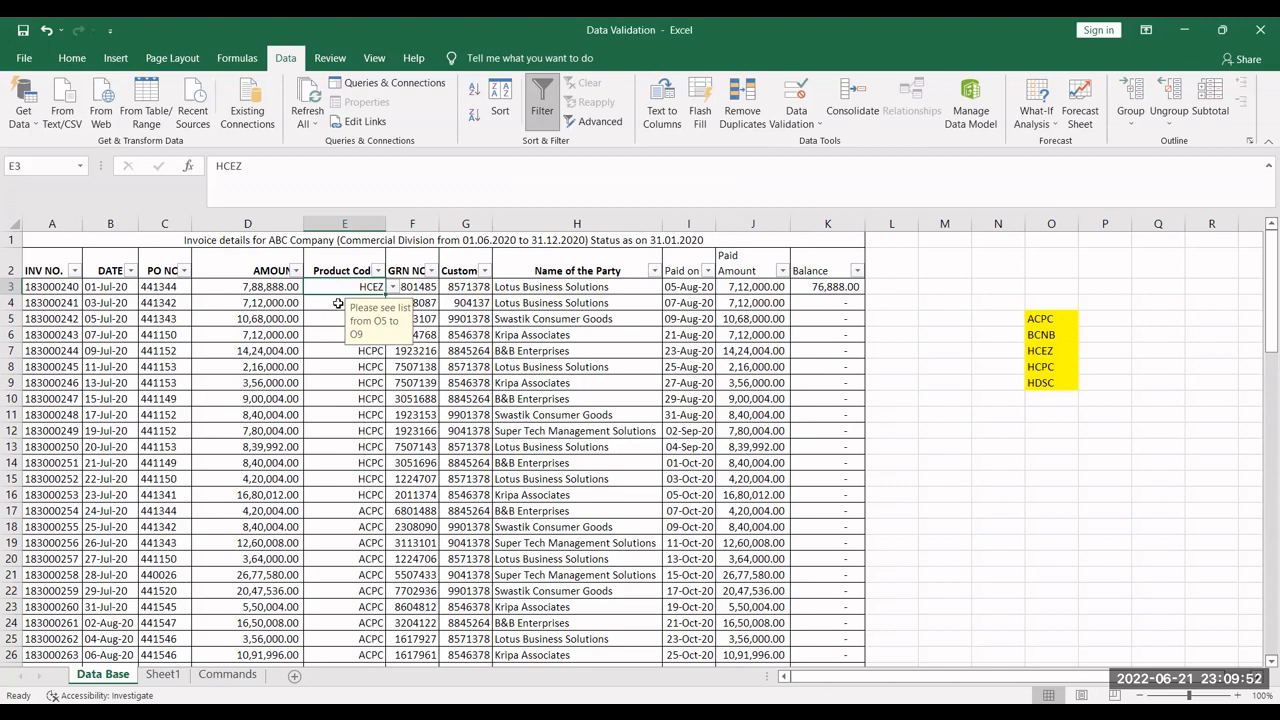
pyautogui.click(376, 301)
# - Choose HCPC from the product code dropdown list in cell E3
pyautogui.click(372, 288)
pyautogui.click(393, 288)
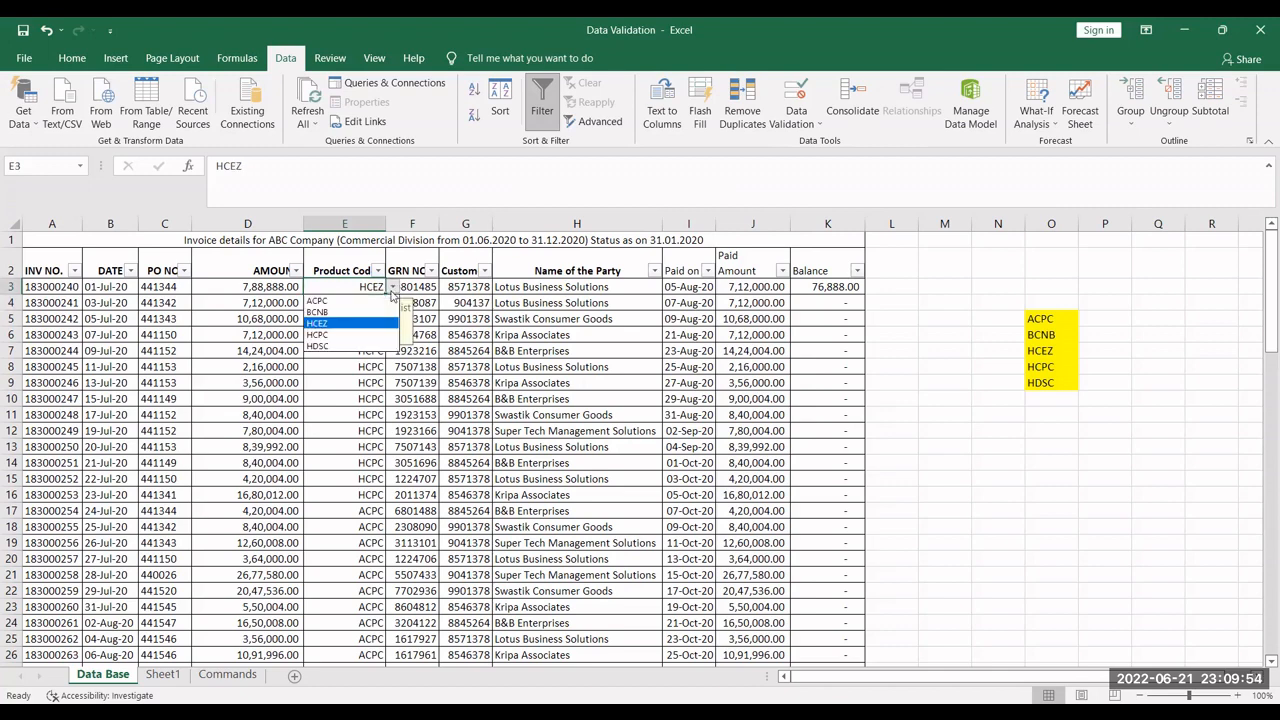
pyautogui.click(354, 334)
pyautogui.click(339, 303)
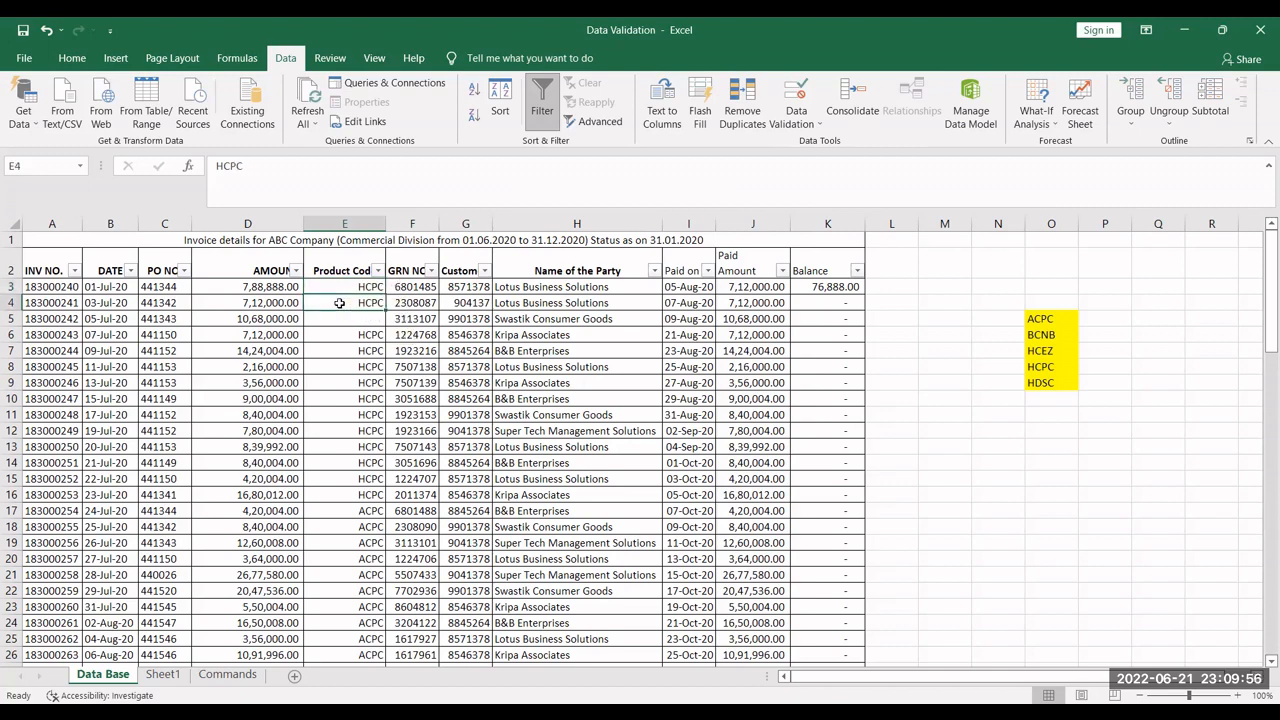
# - Try to extend E3's list validation to E3:E92, applying the changes to all other cells with the same settings
pyautogui.click(343, 288)
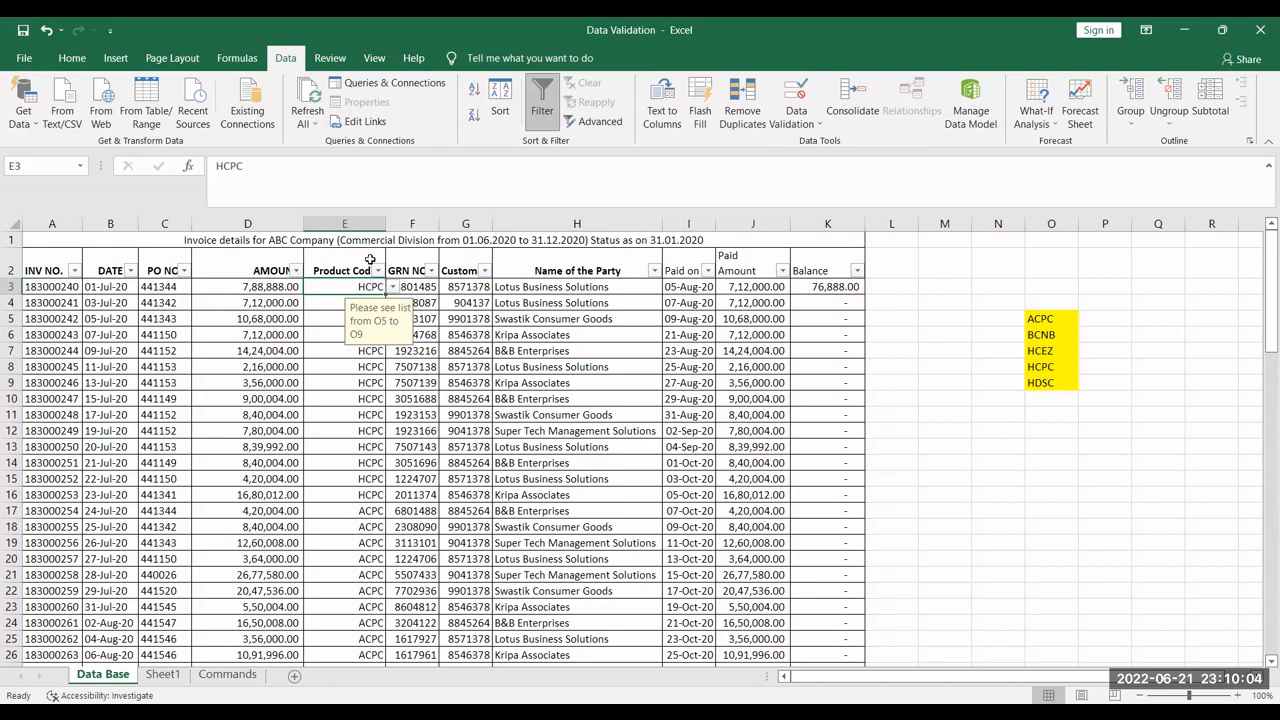
pyautogui.hotkey('shift', 'Down')
pyautogui.hotkey('shift', 'Down')
pyautogui.hotkey('shift', 'Down')
pyautogui.hotkey('shift', 'Down')
pyautogui.hotkey('shift', 'Down')
pyautogui.hotkey('shift', 'Down')
pyautogui.hotkey('shift', 'Down')
pyautogui.hotkey('shift', 'Down')
pyautogui.hotkey('shift', 'Down')
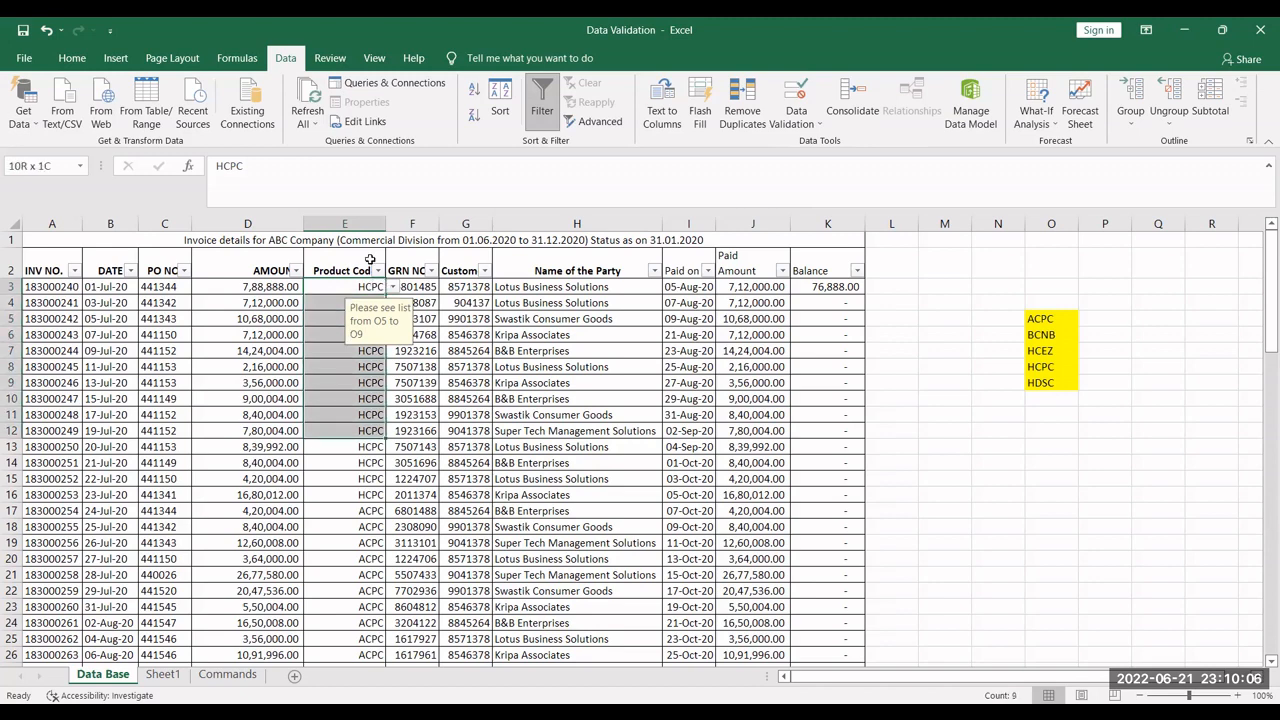
pyautogui.hotkey('shift', 'Down')
pyautogui.hotkey('shift', 'Down')
pyautogui.hotkey('shift', 'Down')
pyautogui.hotkey('shift', 'Down')
pyautogui.hotkey('shift', 'Down')
pyautogui.hotkey('shift', 'Down')
pyautogui.hotkey('shift', 'Down')
pyautogui.hotkey('shift', 'Down')
pyautogui.hotkey('shift', 'Down')
pyautogui.hotkey('shift', 'Down')
pyautogui.hotkey('shift', 'Down')
pyautogui.hotkey('shift', 'Down')
pyautogui.hotkey('shift', 'Down')
pyautogui.hotkey('shift', 'Down')
pyautogui.hotkey('shift', 'Down')
pyautogui.hotkey('shift', 'Down')
pyautogui.hotkey('shift', 'Down')
pyautogui.hotkey('shift', 'Down')
pyautogui.hotkey('shift', 'Down')
pyautogui.hotkey('shift', 'Down')
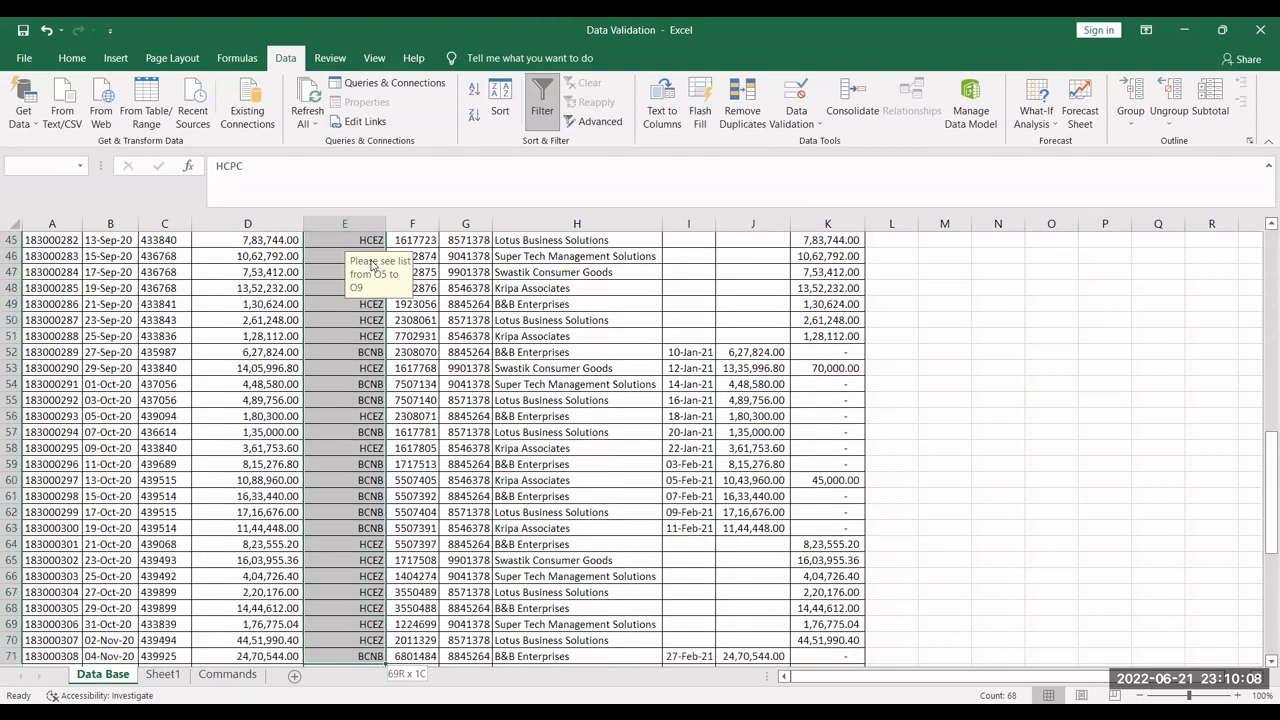
pyautogui.hotkey('shift', 'Down')
pyautogui.hotkey('shift', 'Down')
pyautogui.hotkey('shift', 'Down')
pyautogui.hotkey('shift', 'Down')
pyautogui.hotkey('shift', 'Down')
pyautogui.hotkey('shift', 'Down')
pyautogui.hotkey('shift', 'Down')
pyautogui.hotkey('shift', 'Down')
pyautogui.hotkey('shift', 'Down')
pyautogui.hotkey('shift', 'Down')
pyautogui.hotkey('shift', 'Down')
pyautogui.hotkey('shift', 'Down')
pyautogui.hotkey('shift', 'Down')
pyautogui.hotkey('shift', 'Down')
pyautogui.hotkey('shift', 'Down')
pyautogui.hotkey('shift', 'Down')
pyautogui.hotkey('shift', 'Down')
pyautogui.hotkey('shift', 'Down')
pyautogui.hotkey('shift', 'Down')
pyautogui.hotkey('shift', 'Down')
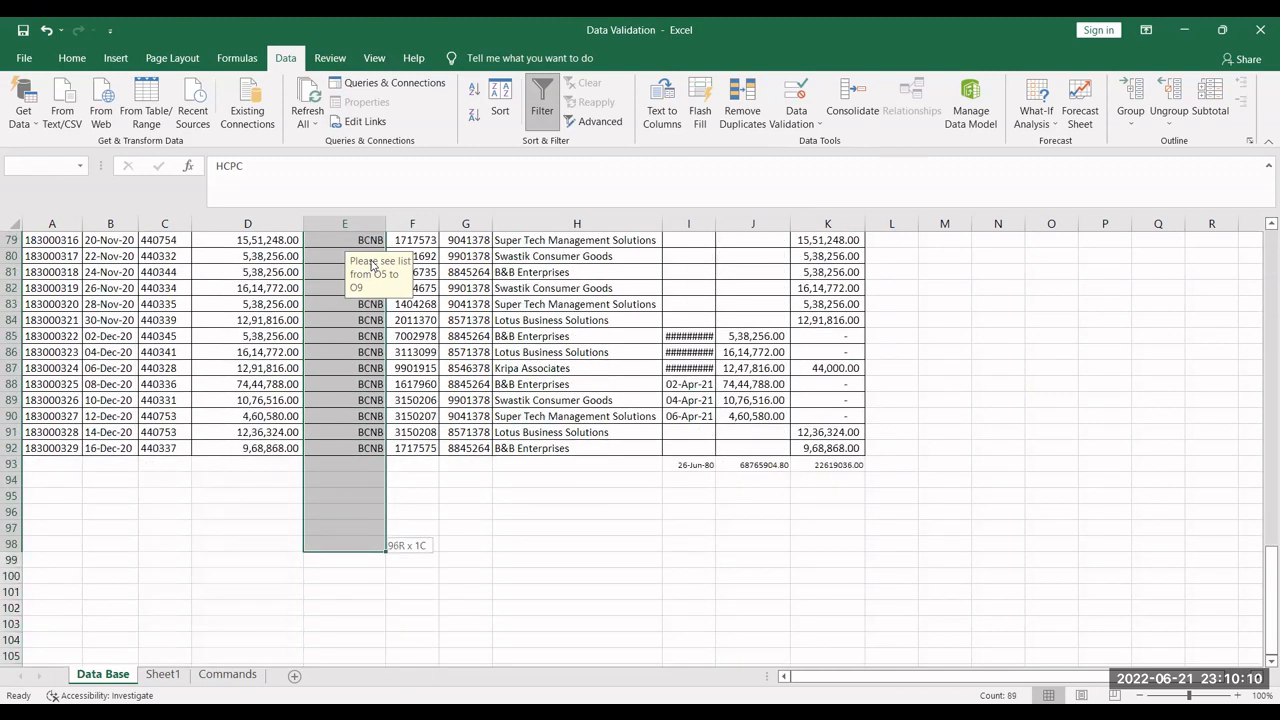
pyautogui.hotkey('shift', 'Up')
pyautogui.hotkey('shift', 'Up')
pyautogui.hotkey('shift', 'Up')
pyautogui.hotkey('shift', 'Up')
pyautogui.hotkey('shift', 'Up')
pyautogui.hotkey('shift', 'Up')
pyautogui.hotkey('shift', 'Up')
pyautogui.hotkey('shift', 'Up')
pyautogui.hotkey('shift', 'Down')
pyautogui.hotkey('shift', 'Down')
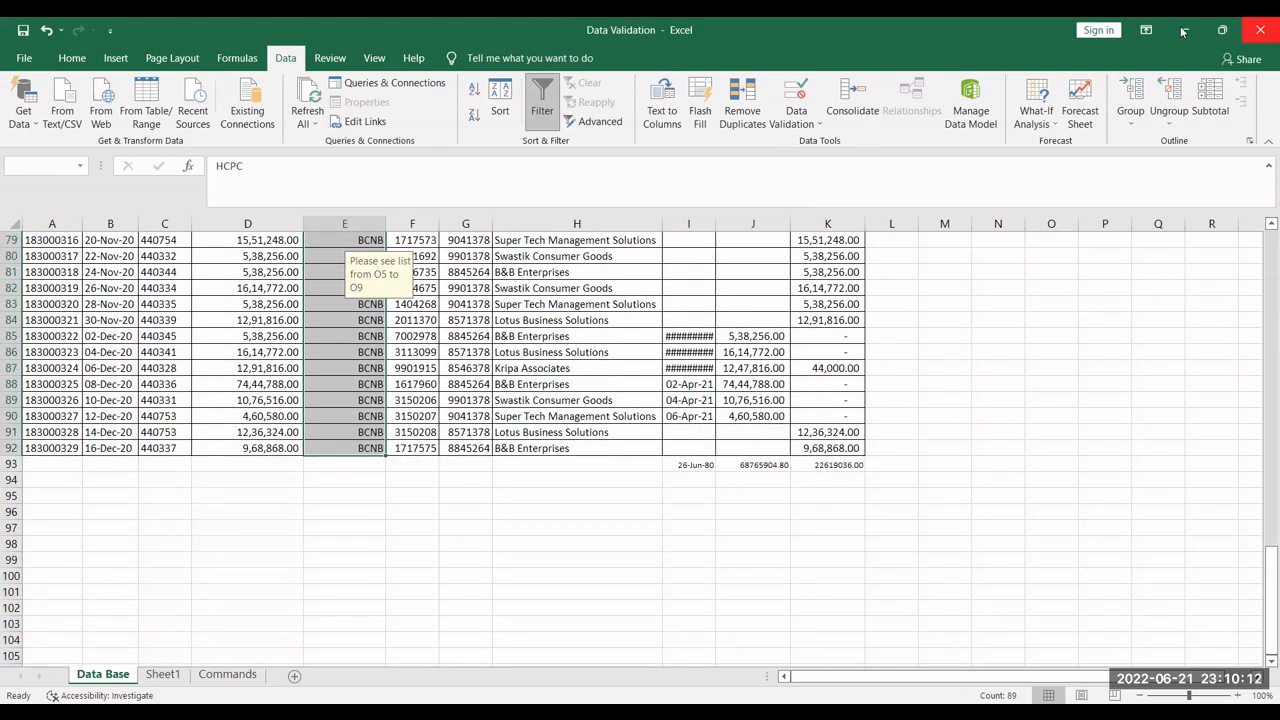
pyautogui.click(782, 119)
pyautogui.click(808, 143)
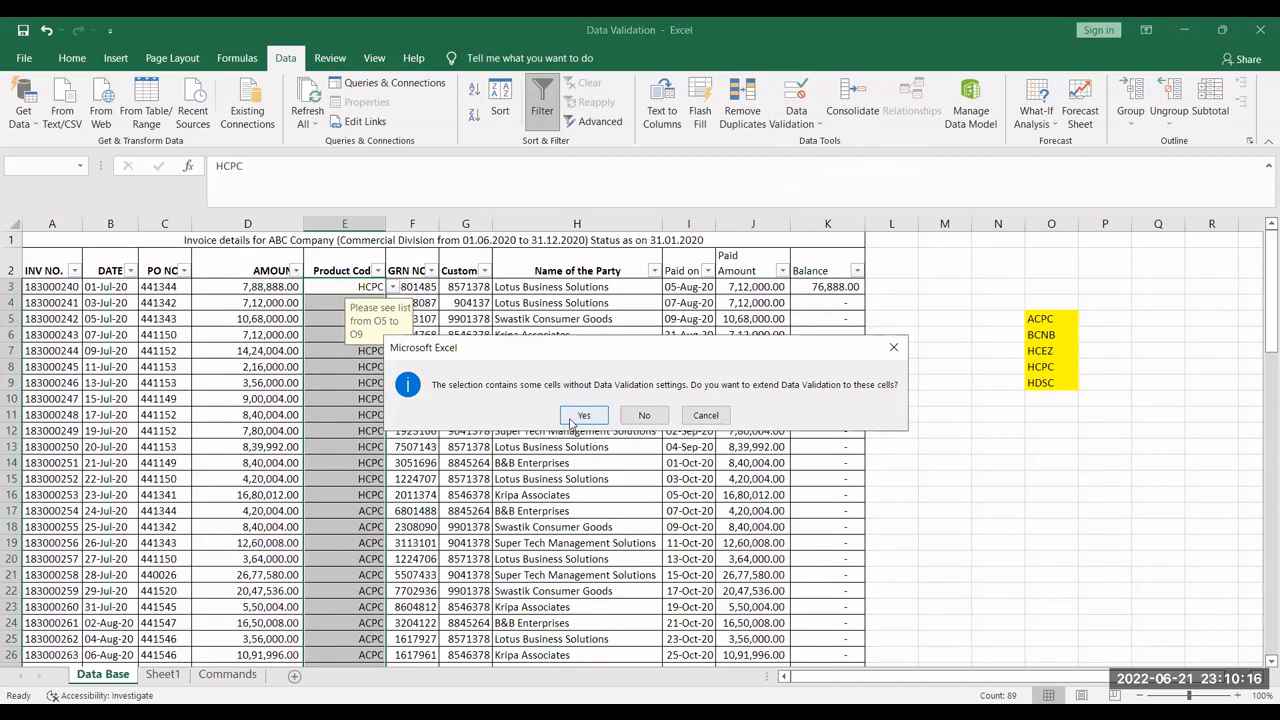
pyautogui.click(573, 421)
pyautogui.click(472, 400)
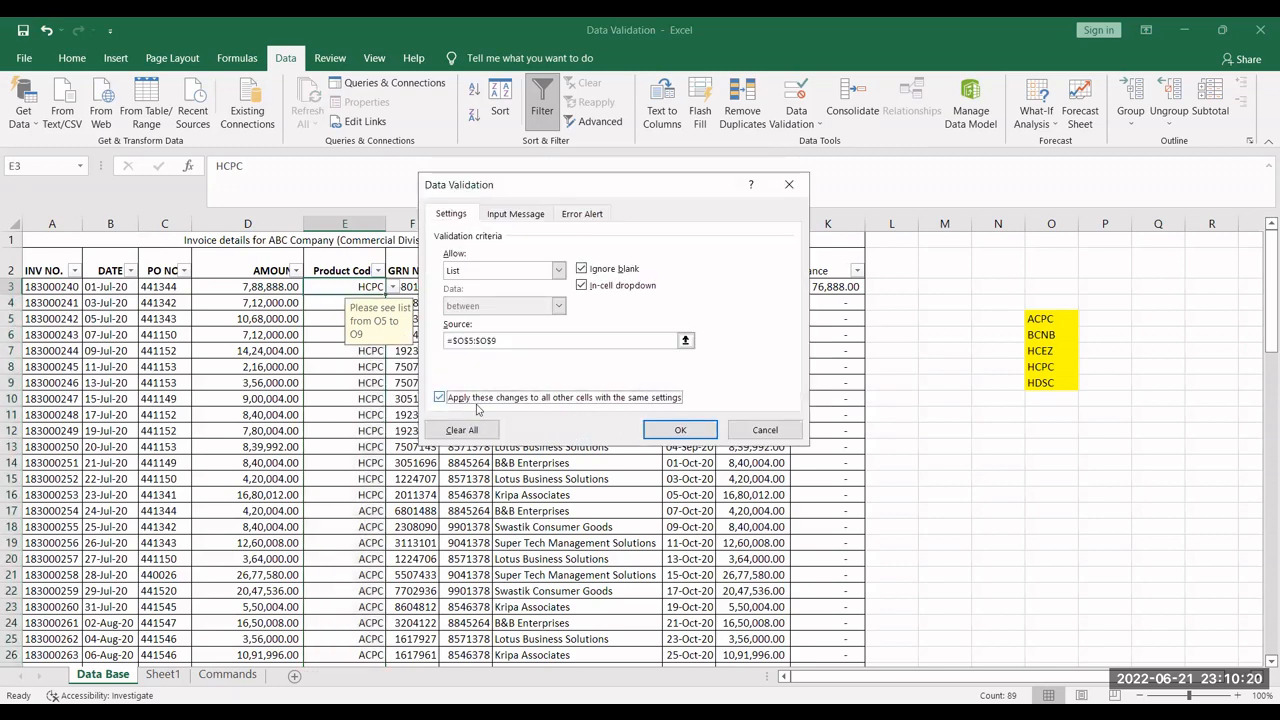
pyautogui.click(676, 431)
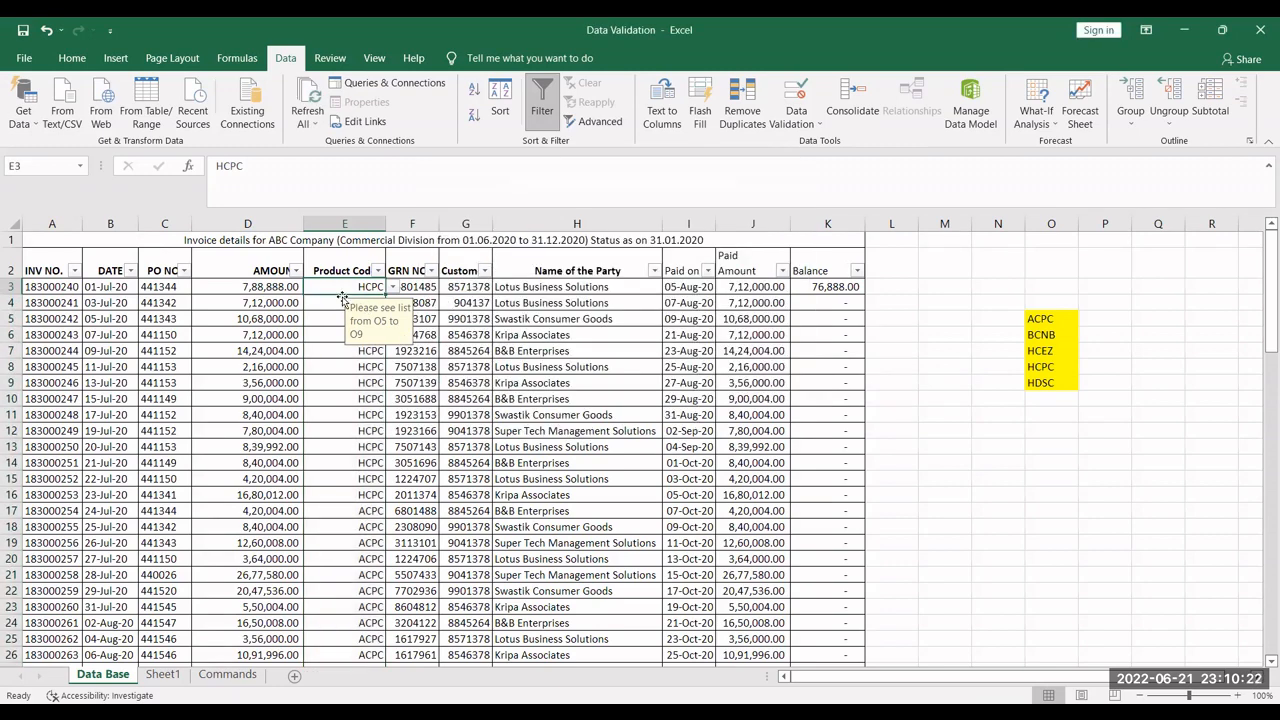
# - Check the product code dropdown in cells E3 and E4
pyautogui.click(372, 300)
pyautogui.click(372, 288)
pyautogui.click(392, 287)
pyautogui.click(392, 288)
pyautogui.click(320, 301)
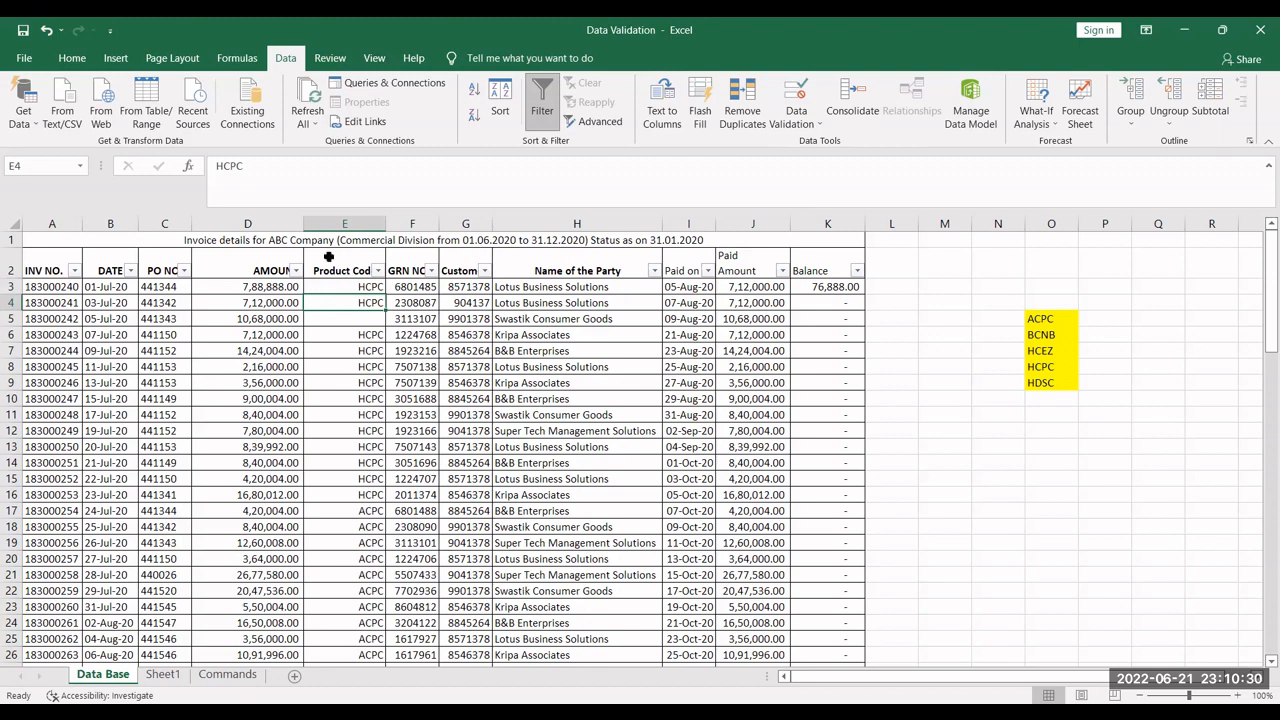
# - Turn off Ignore blank in E3's validation rule, apply it to all cells with the same settings, and check E4
pyautogui.click(349, 288)
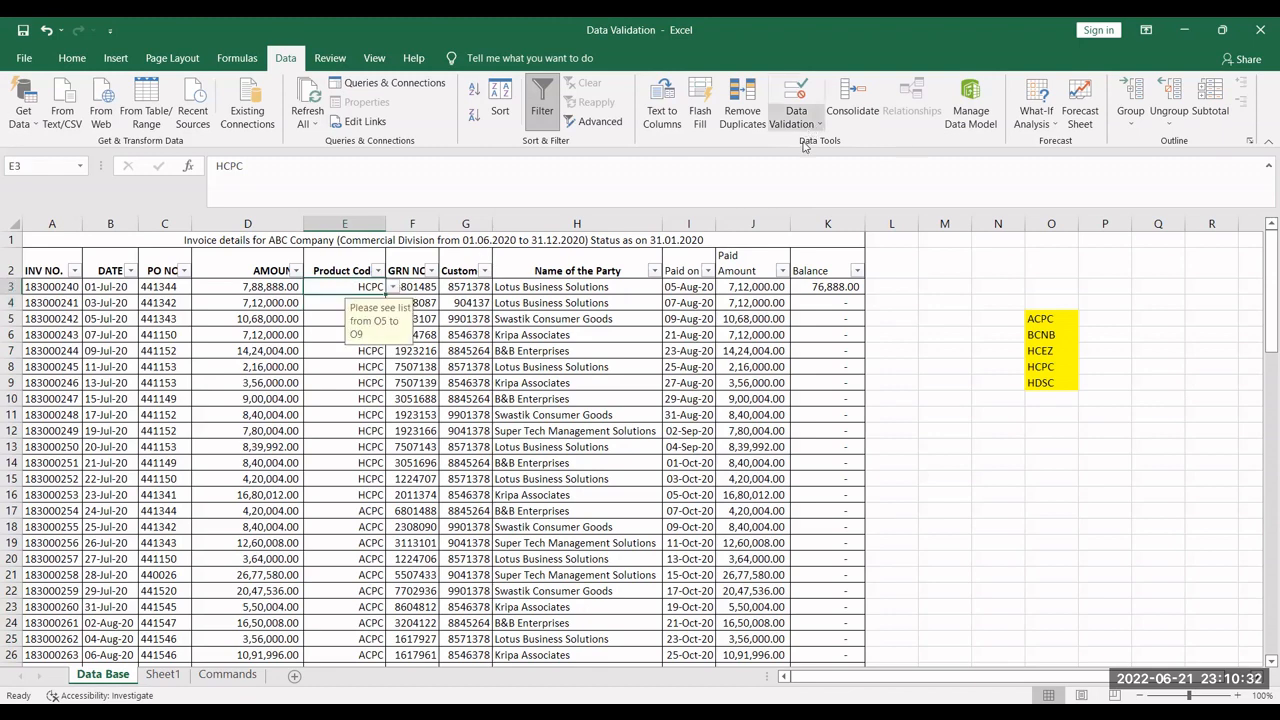
pyautogui.click(439, 398)
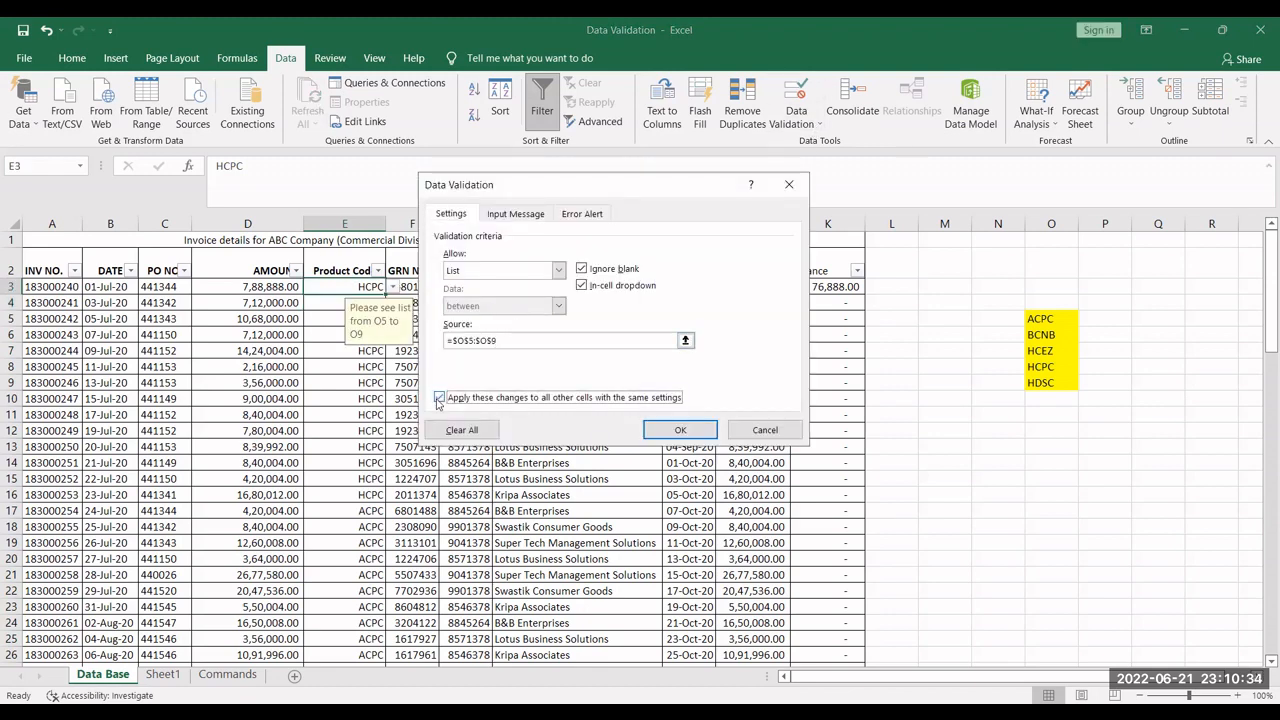
pyautogui.click(582, 270)
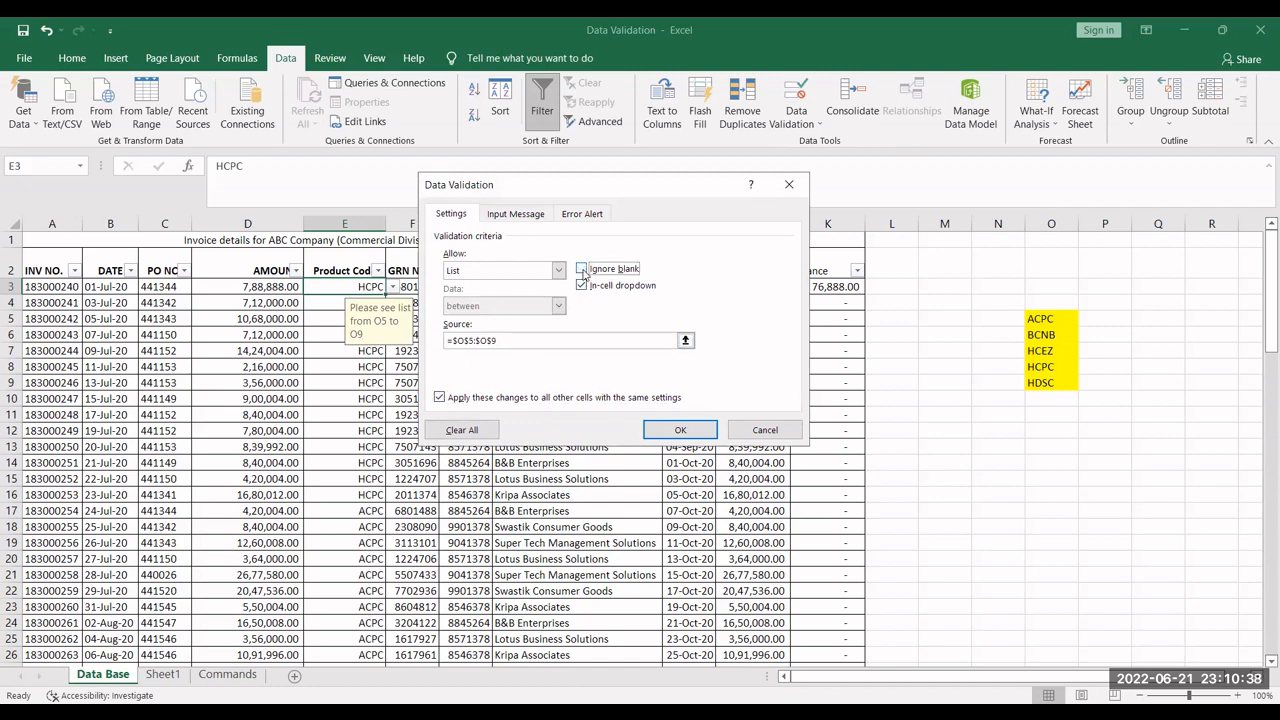
pyautogui.click(659, 431)
pyautogui.doubleClick(341, 307)
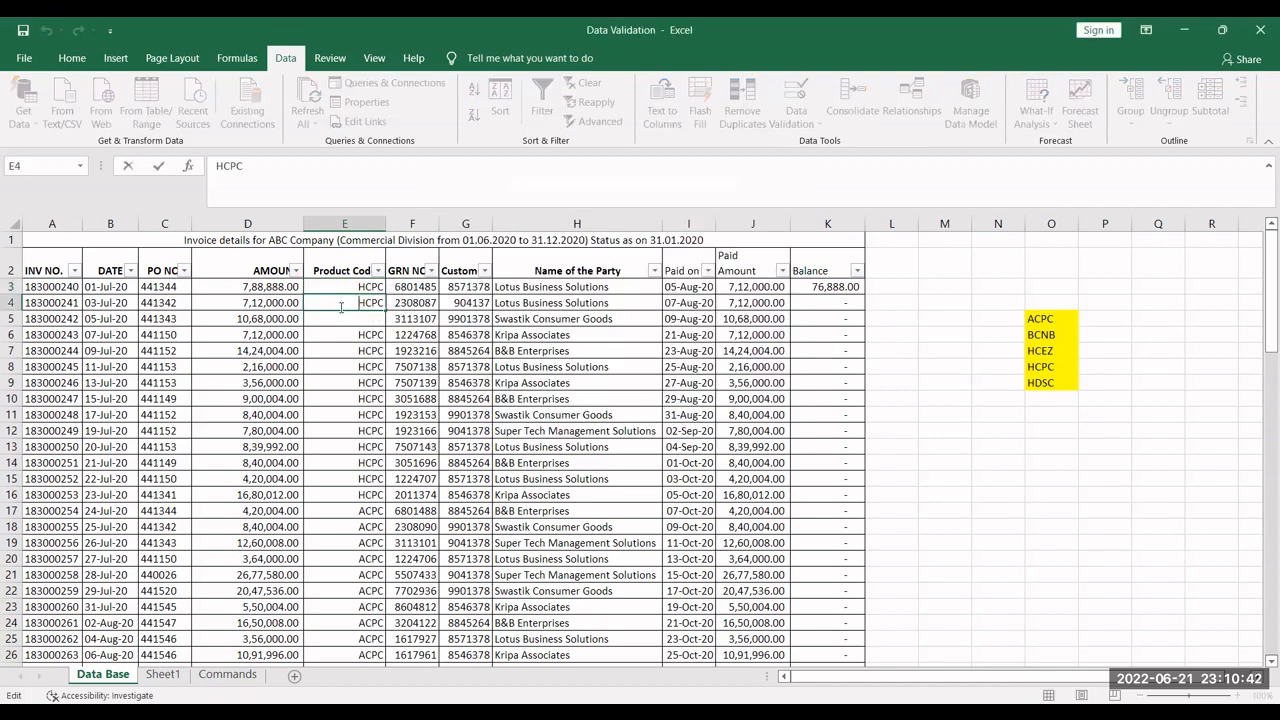
pyautogui.press('Escape')
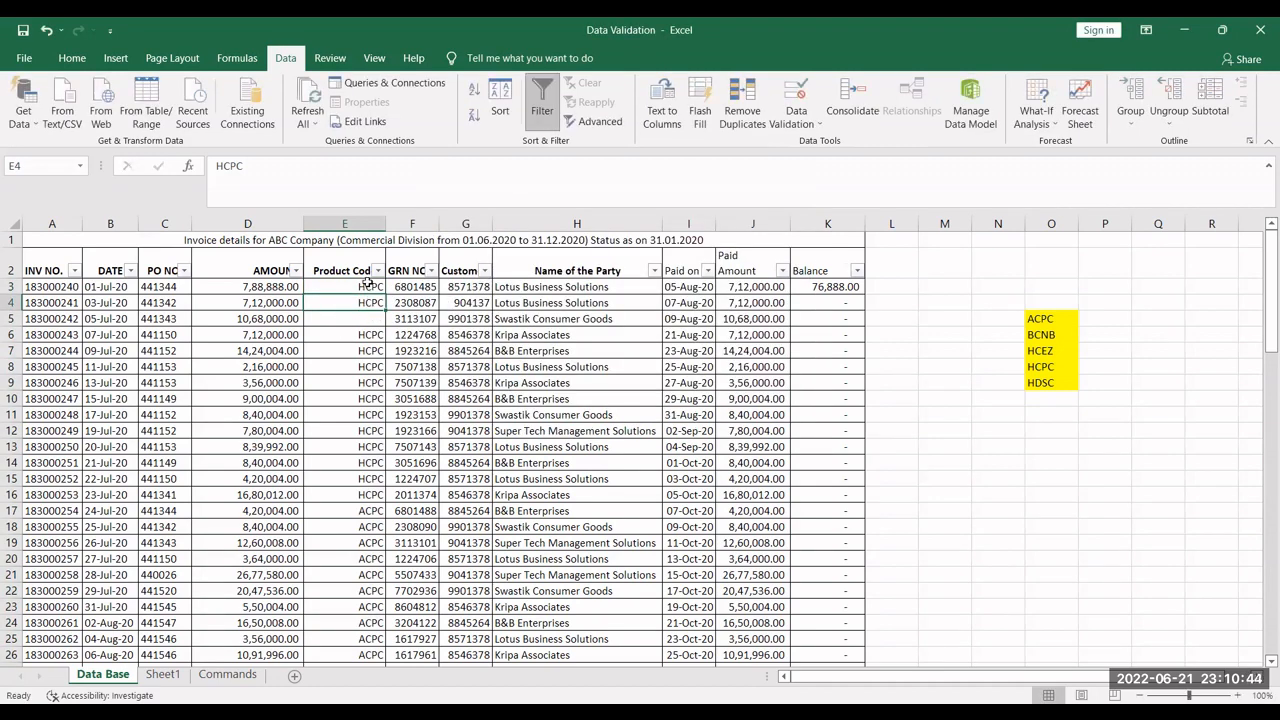
# - Copy cell E3 with its list validation and paste it into the product code cells E4:E92
pyautogui.click(372, 292)
pyautogui.hotkey('ctrl', 'c')
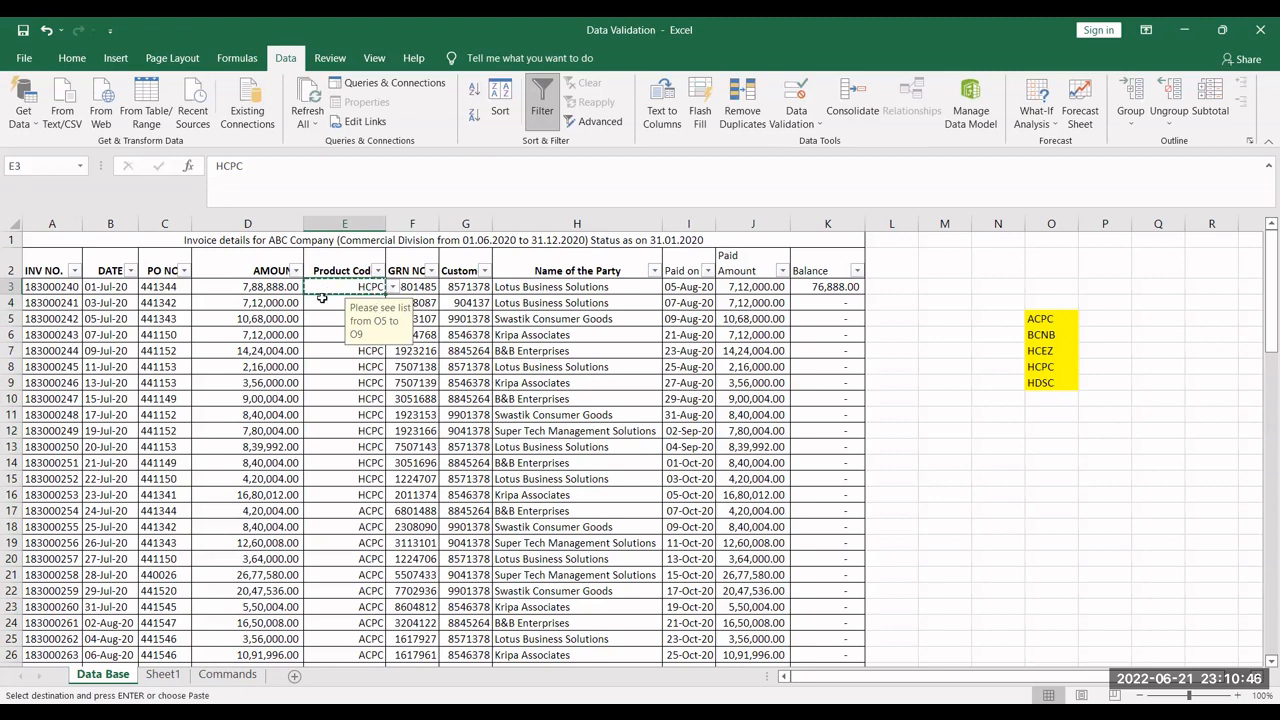
pyautogui.moveTo(322, 300); pyautogui.dragTo(370, 632)
pyautogui.hotkey('ctrl', 'v')
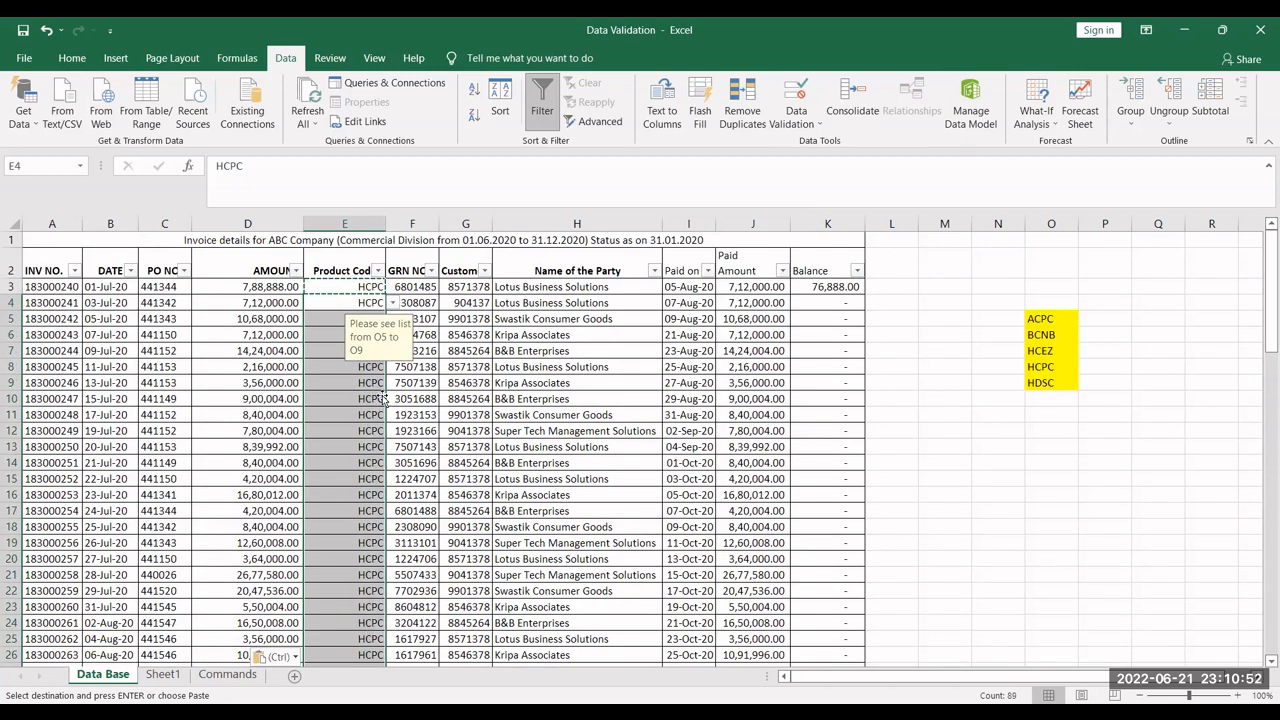
pyautogui.click(325, 320)
pyautogui.click(343, 302)
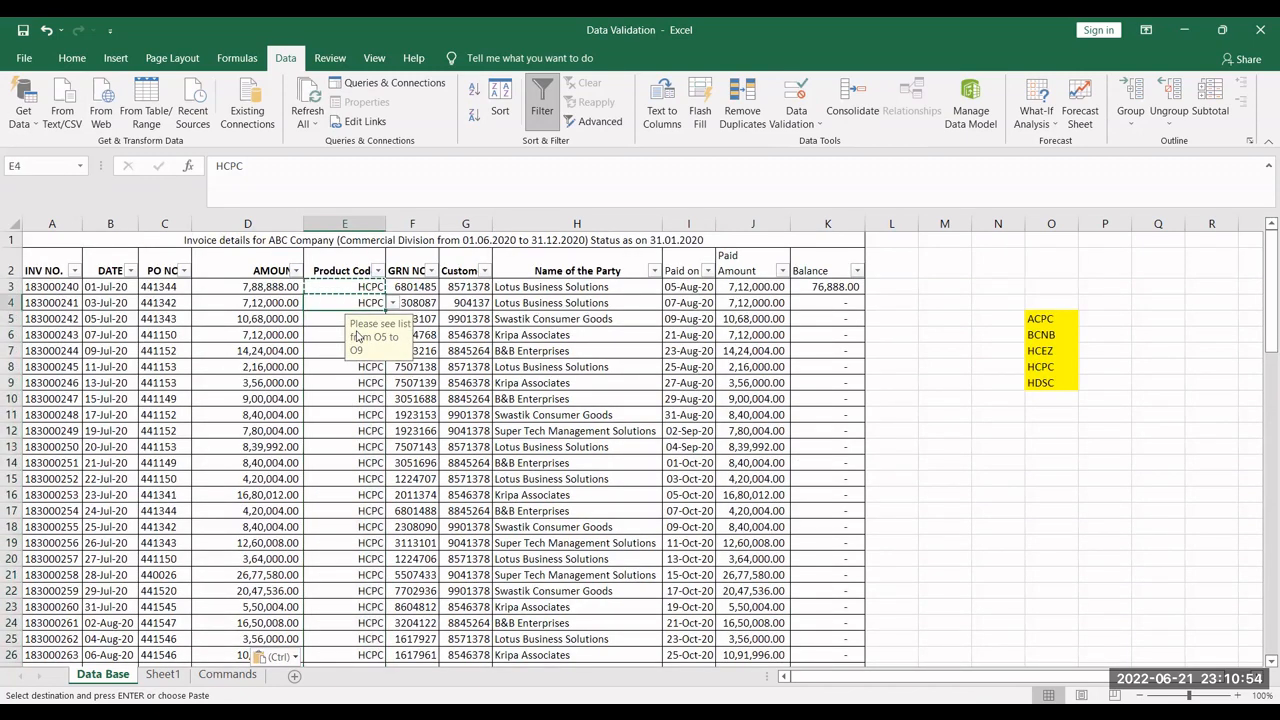
# - Choose product codes from the cell dropdowns: HCEZ in E4 and E10, and BCNB in E15
pyautogui.click(346, 399)
pyautogui.click(348, 488)
pyautogui.click(350, 305)
pyautogui.click(395, 308)
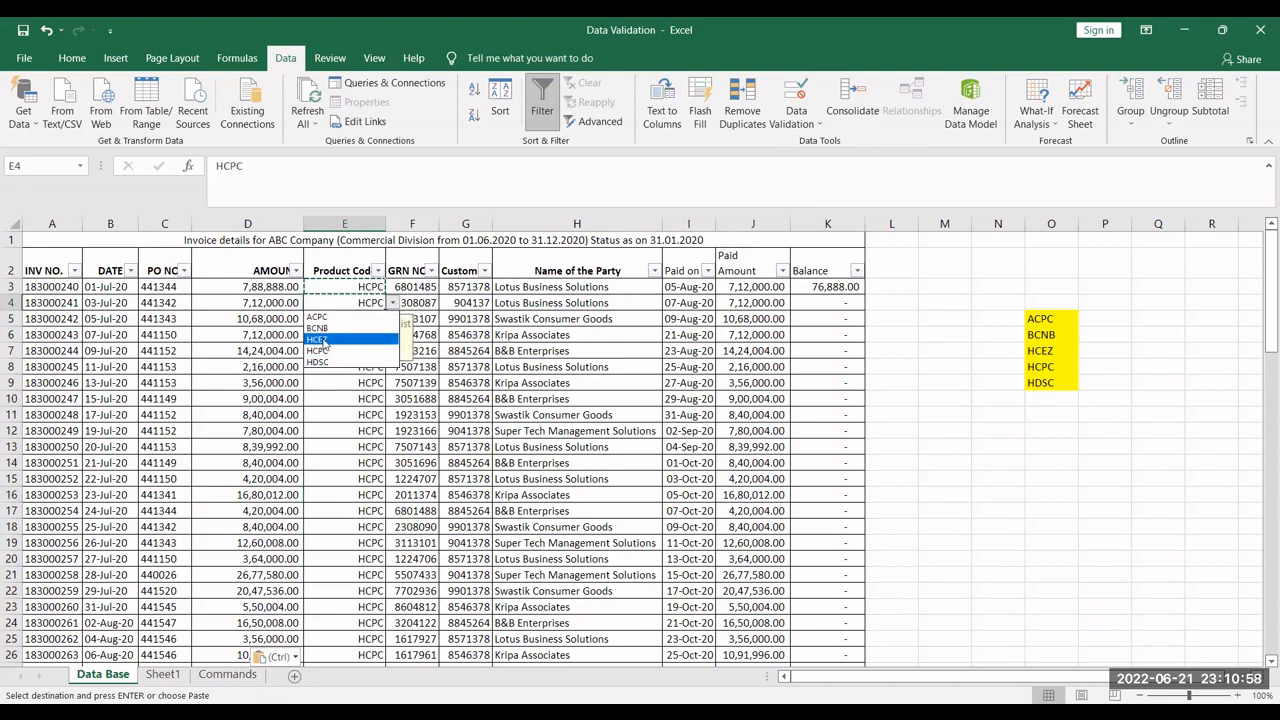
pyautogui.click(325, 344)
pyautogui.click(328, 399)
pyautogui.click(393, 399)
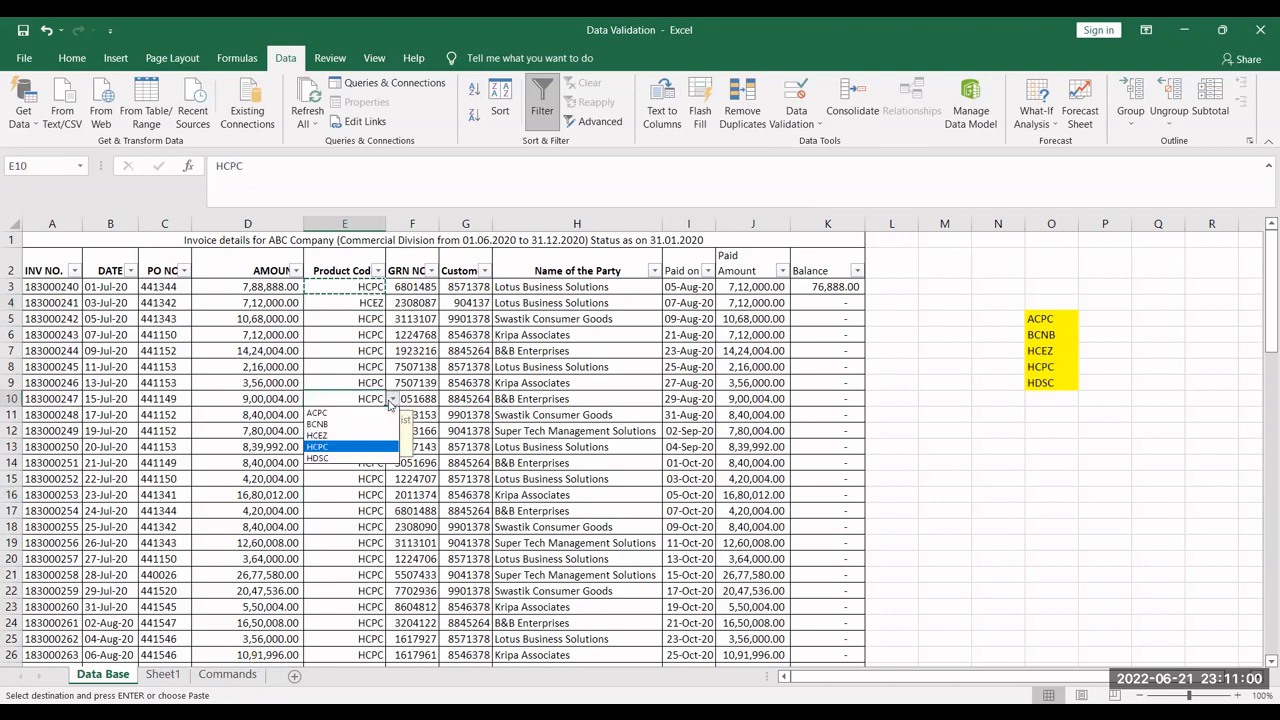
pyautogui.click(325, 438)
pyautogui.click(325, 485)
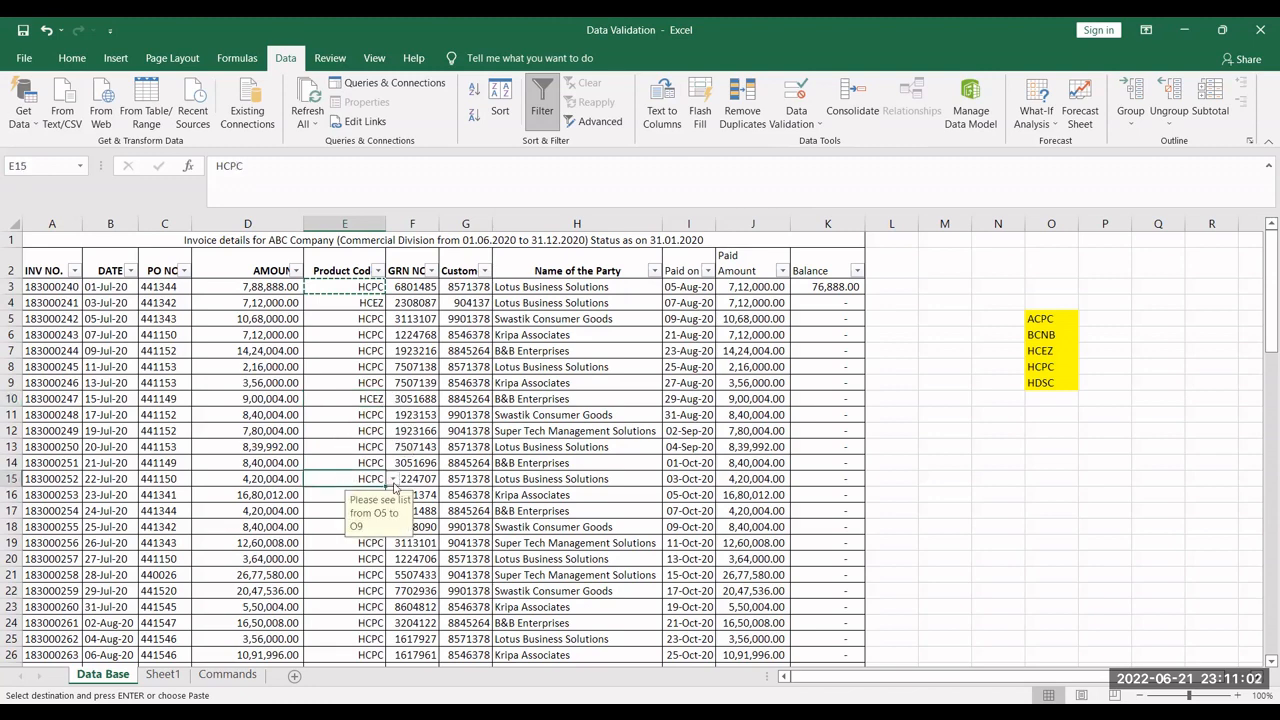
pyautogui.click(394, 481)
pyautogui.click(337, 502)
# - Try to circle invalid data on the invoice sheet and check the product code and customer cells for circles
pyautogui.click(406, 286)
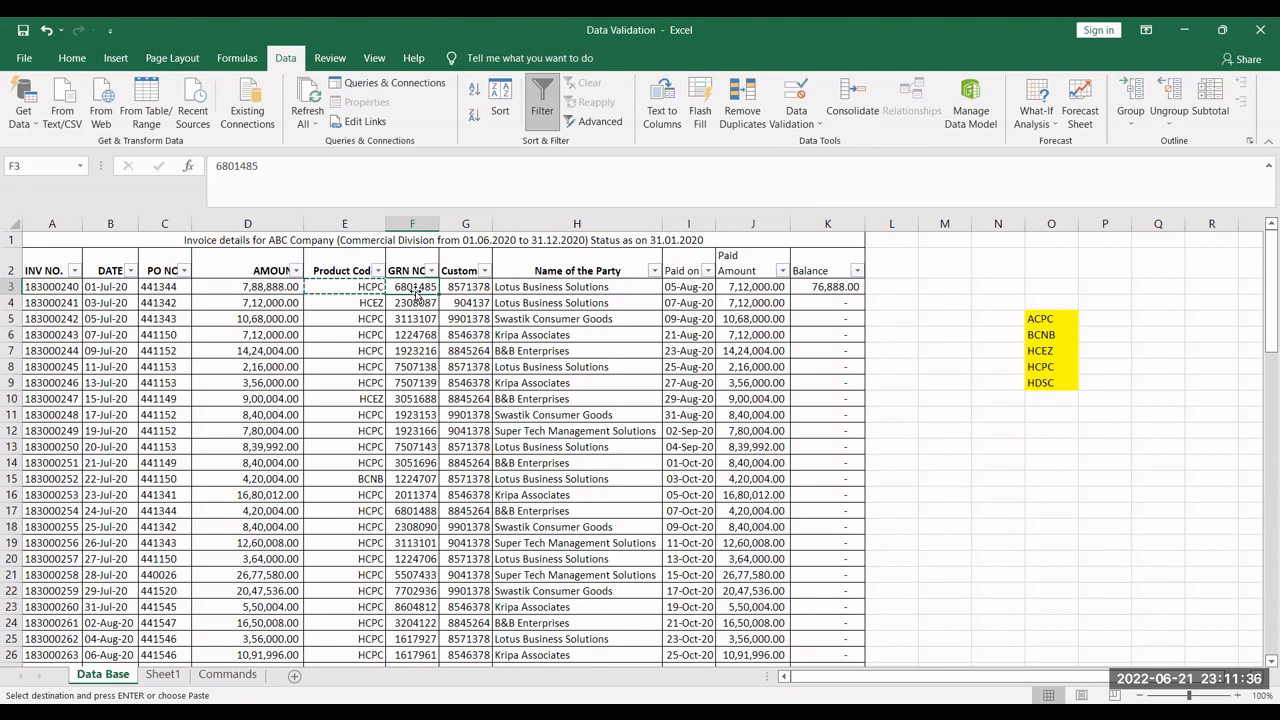
pyautogui.click(55, 270)
pyautogui.click(112, 276)
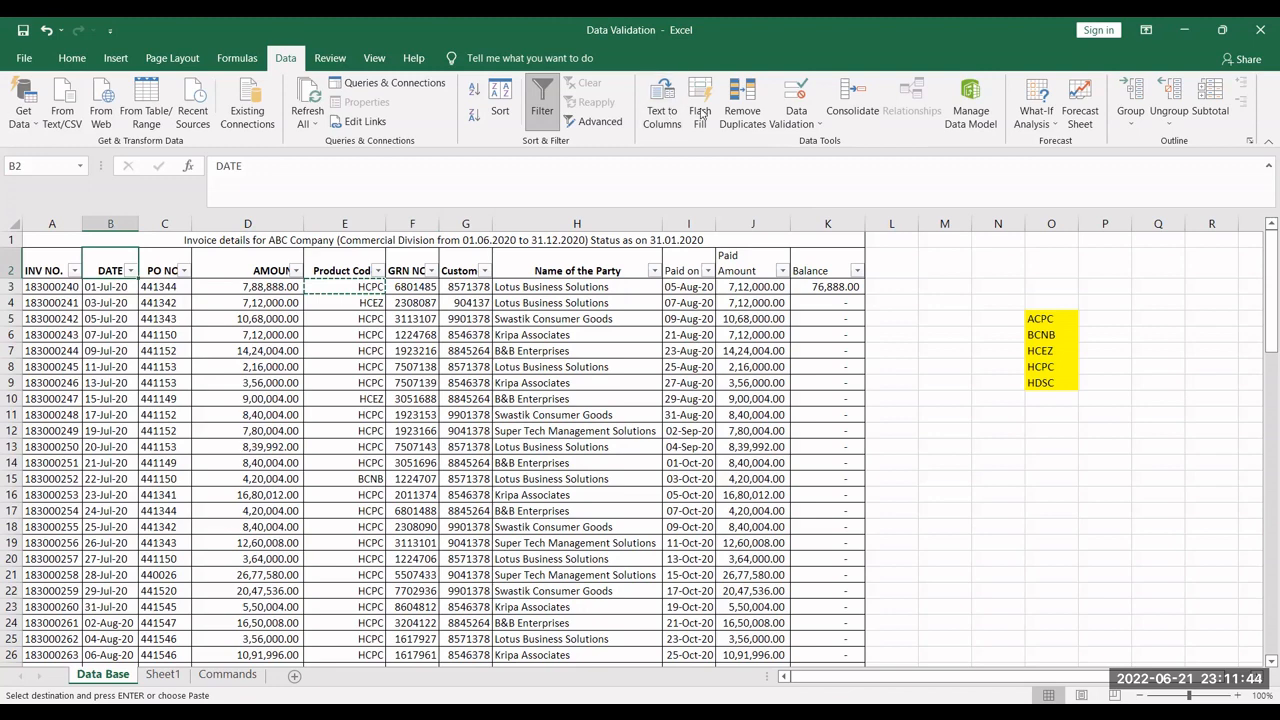
pyautogui.click(806, 121)
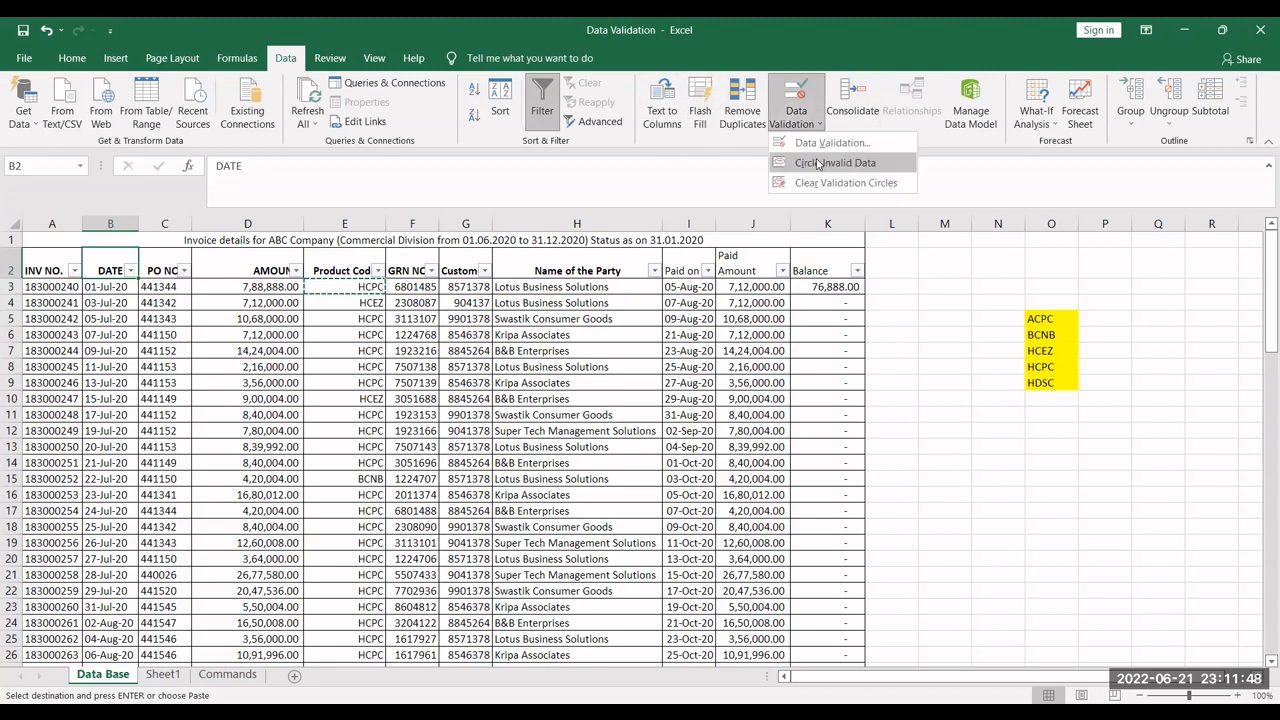
pyautogui.click(818, 163)
pyautogui.click(345, 330)
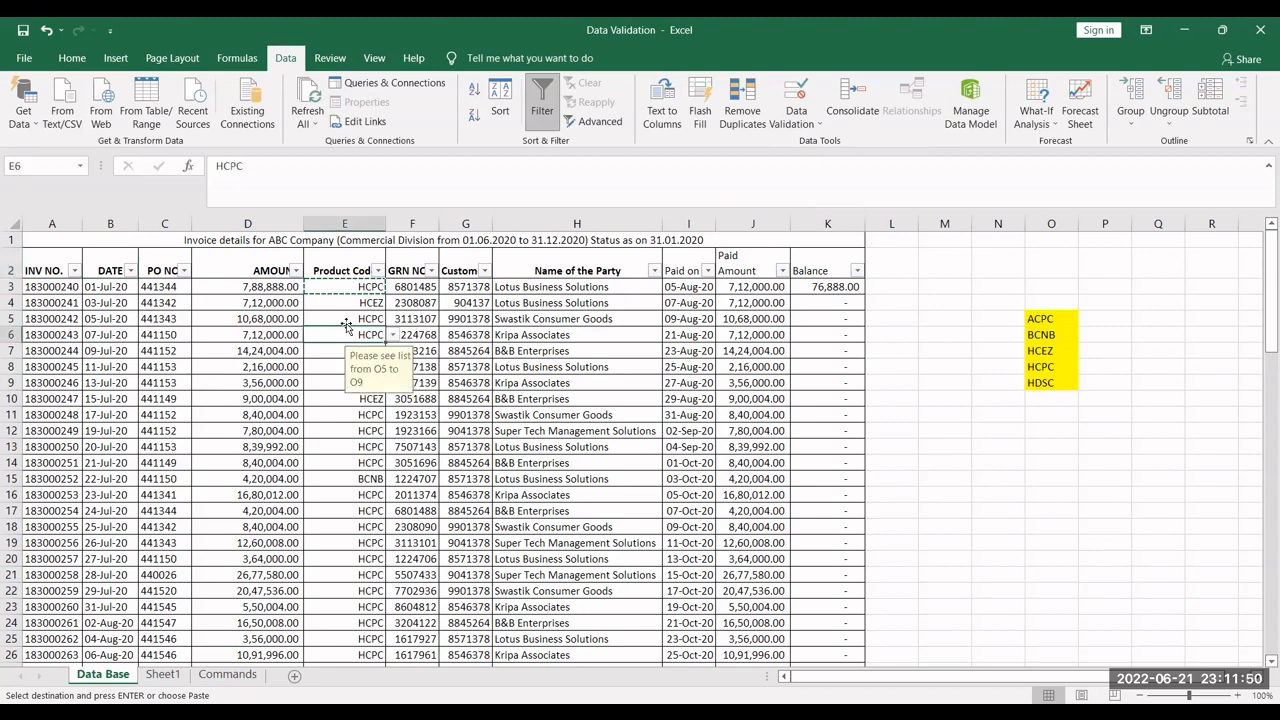
pyautogui.click(446, 330)
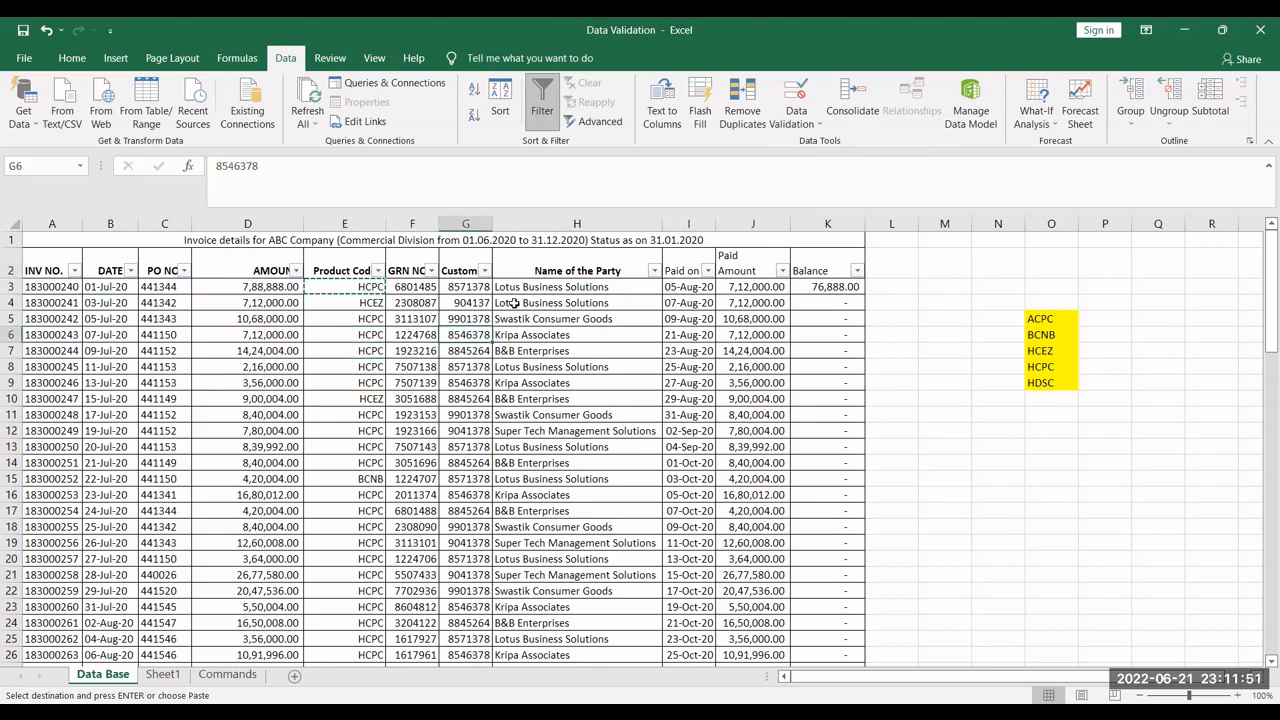
pyautogui.click(793, 125)
pyautogui.click(350, 303)
# - Change the error alert style of cell D3's whole-number validation to Warning
pyautogui.click(272, 287)
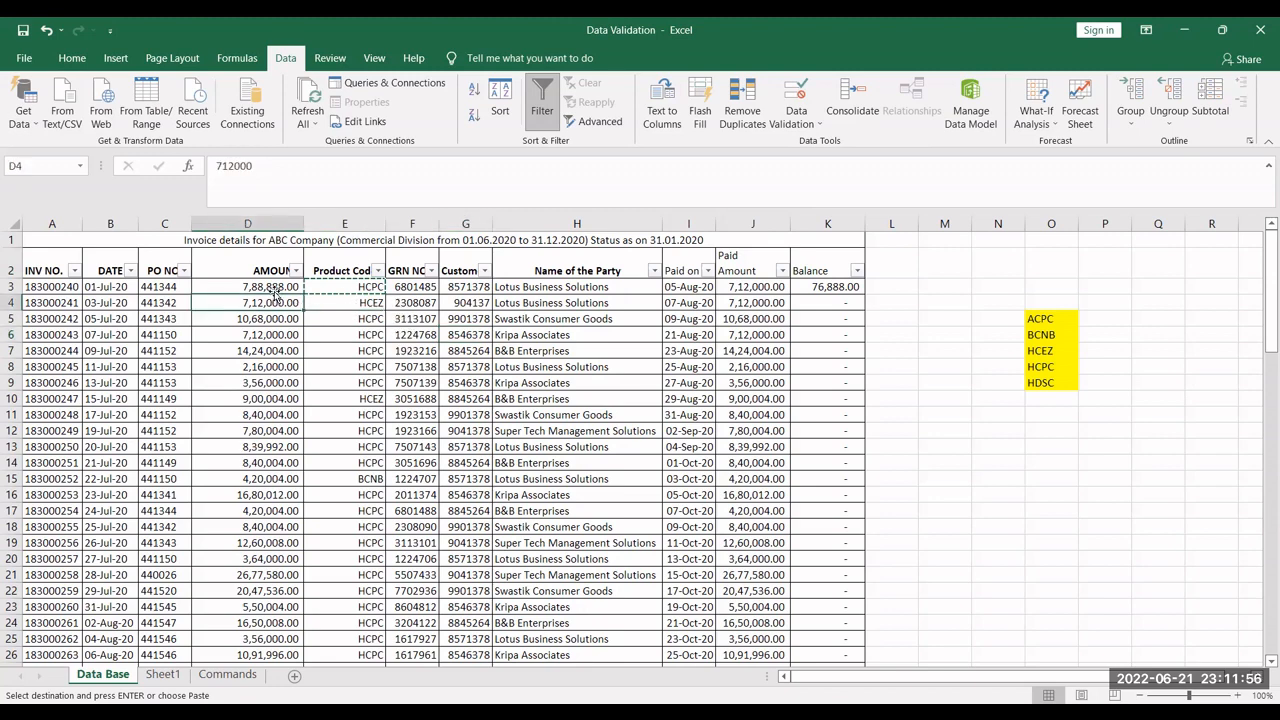
pyautogui.click(792, 127)
pyautogui.click(812, 146)
pyautogui.click(496, 272)
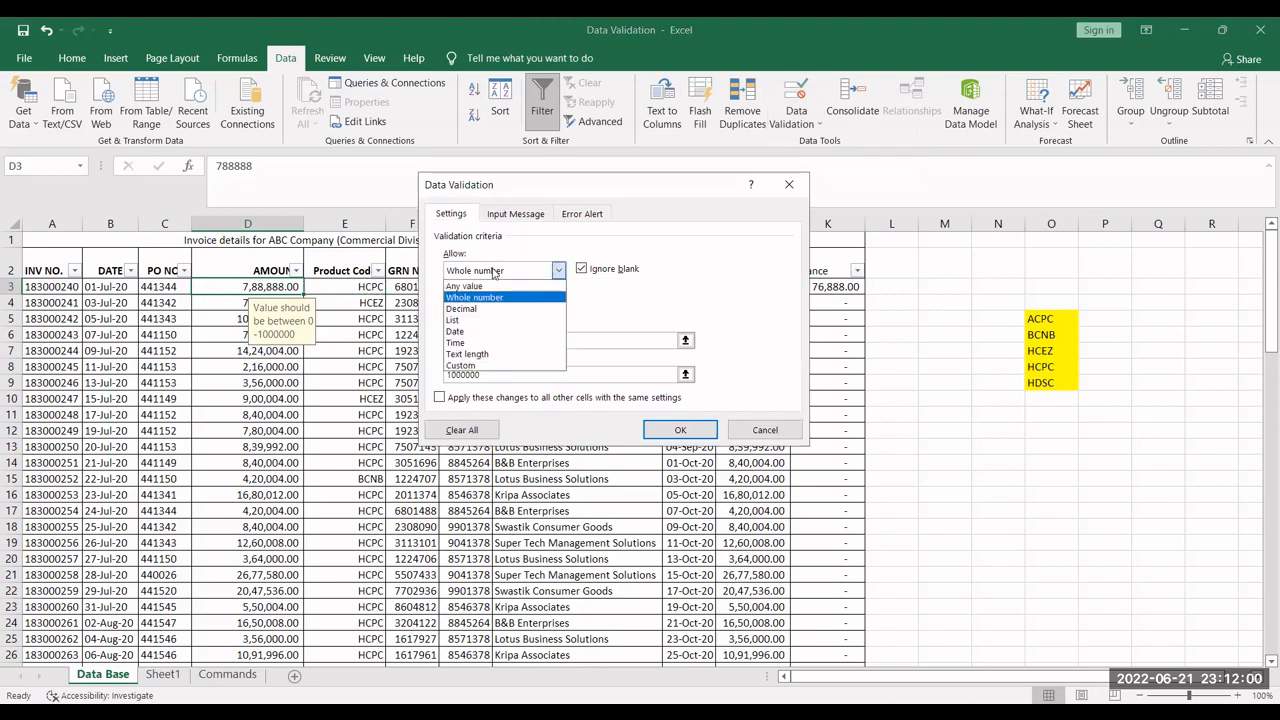
pyautogui.click(609, 251)
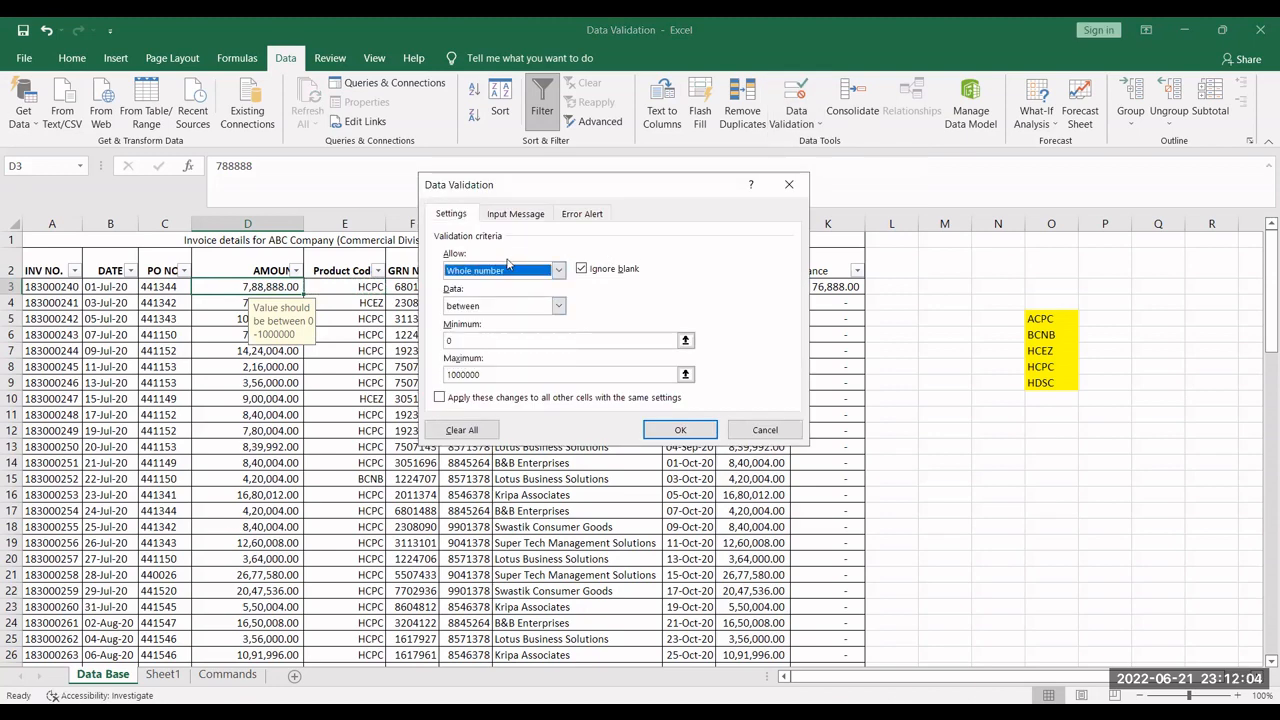
pyautogui.hotkey('ctrl', 'Tab')
pyautogui.hotkey('ctrl', 'Tab')
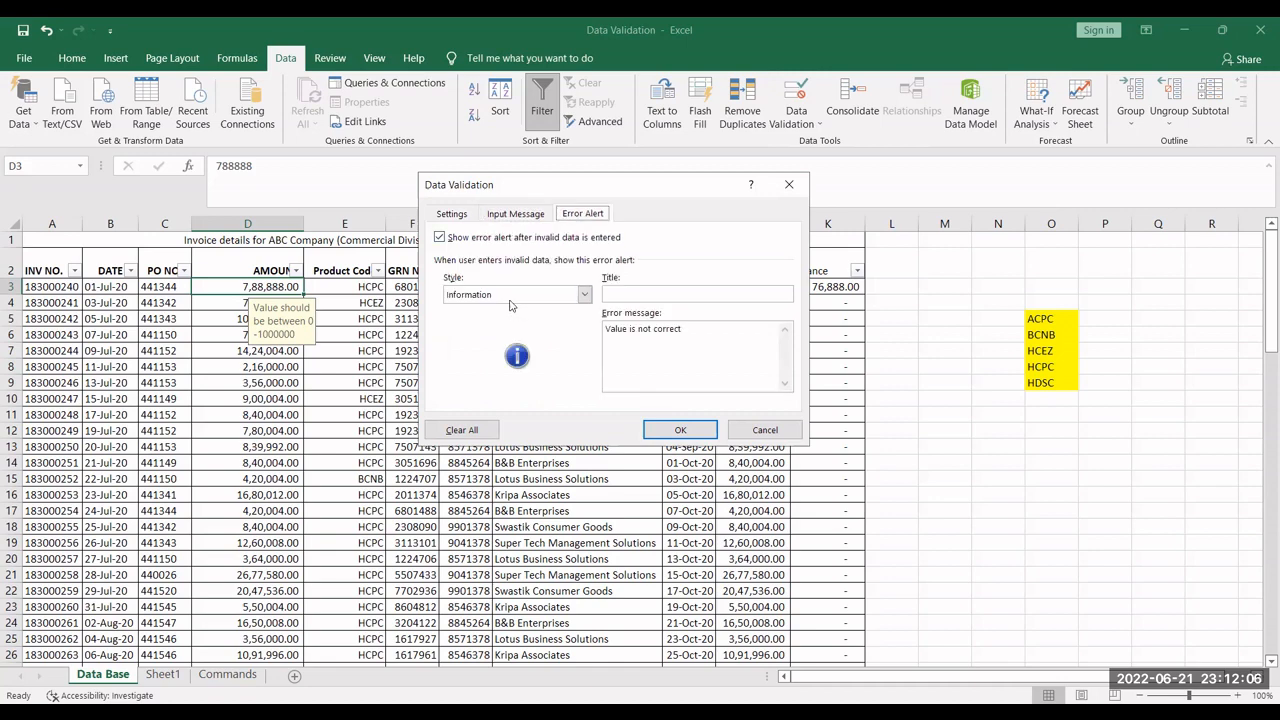
pyautogui.click(513, 295)
pyautogui.click(492, 308)
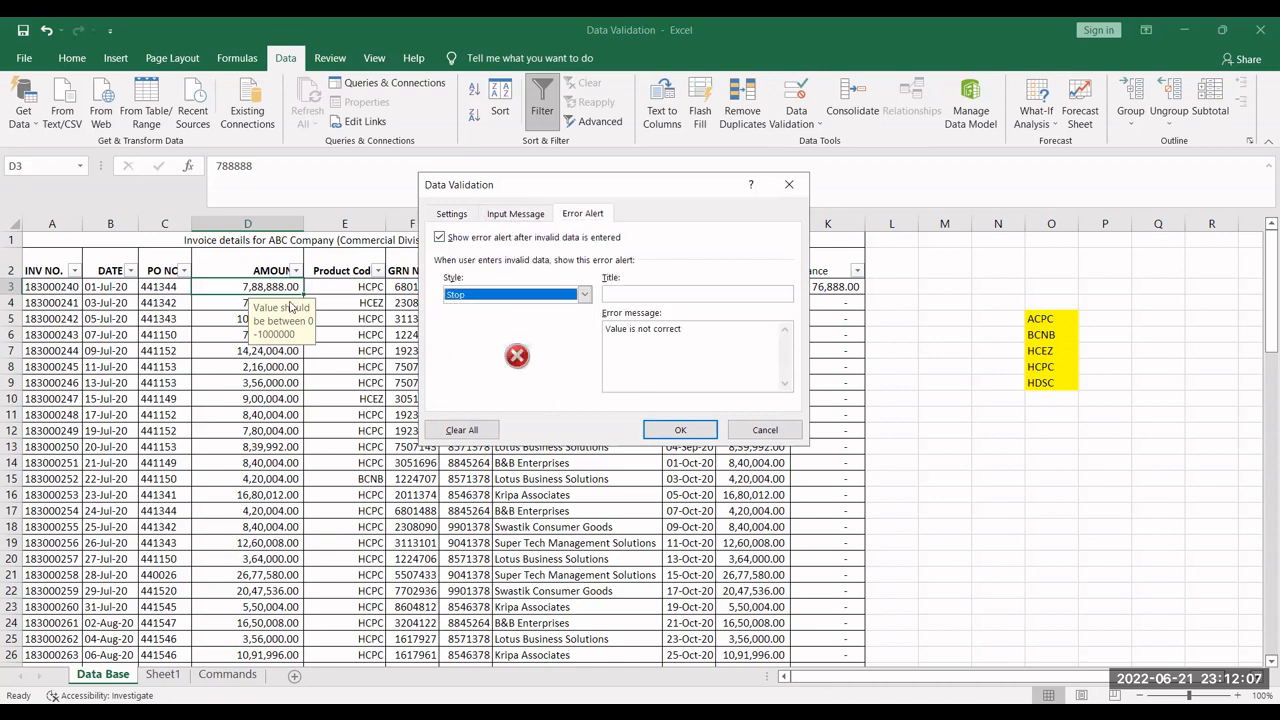
pyautogui.click(513, 295)
pyautogui.click(492, 322)
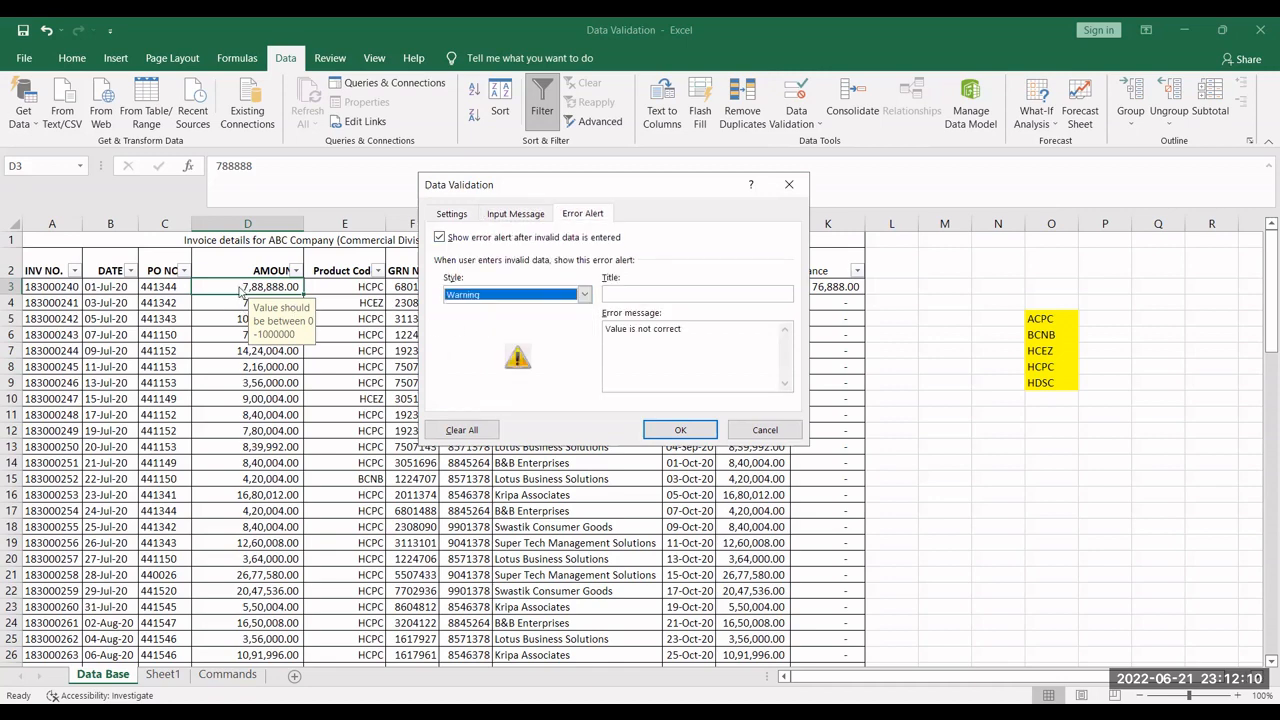
pyautogui.click(679, 430)
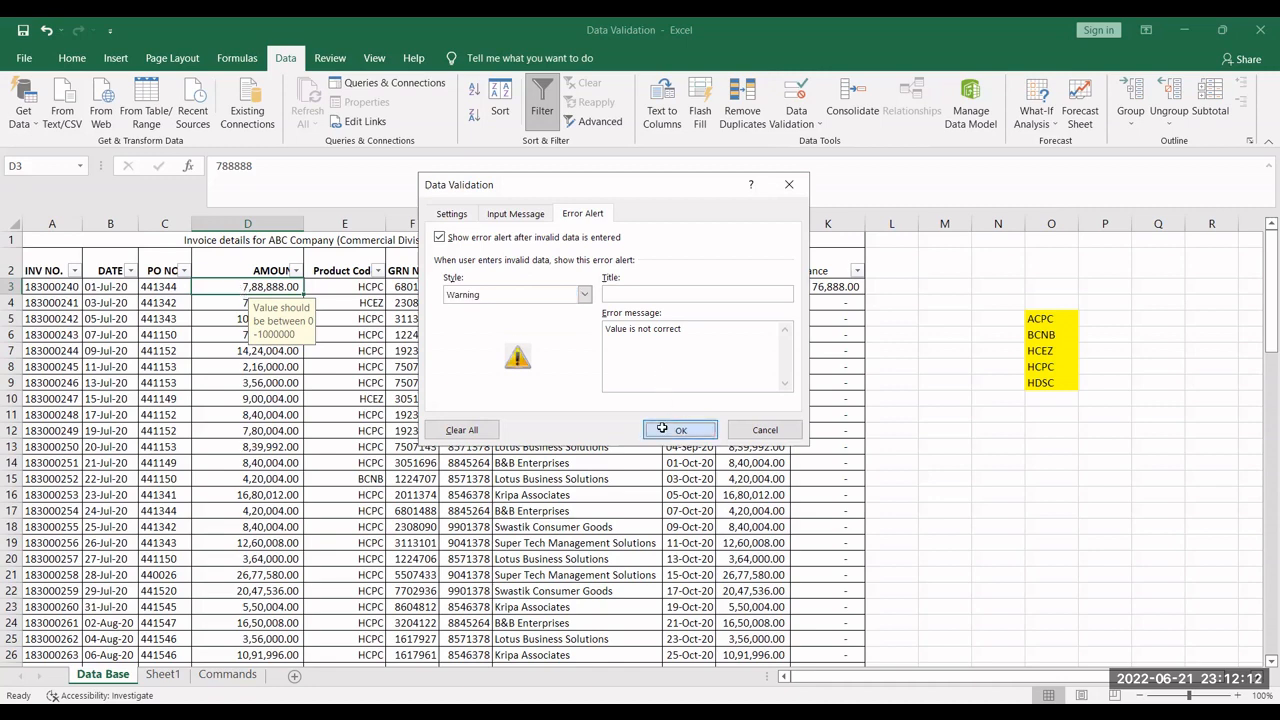
# - Enter the invalid amount "t" in D3, accept it despite the warning, and circle the invalid data
pyautogui.write('t')
pyautogui.press('Return')
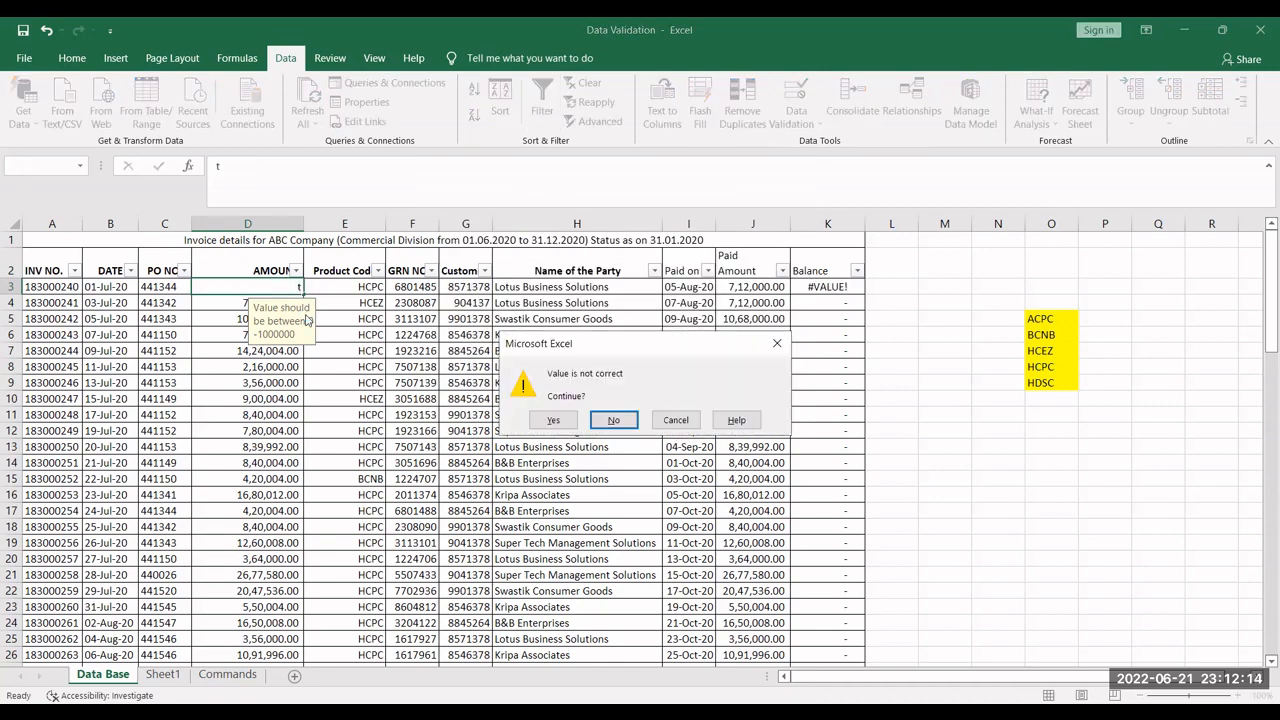
pyautogui.press('Left')
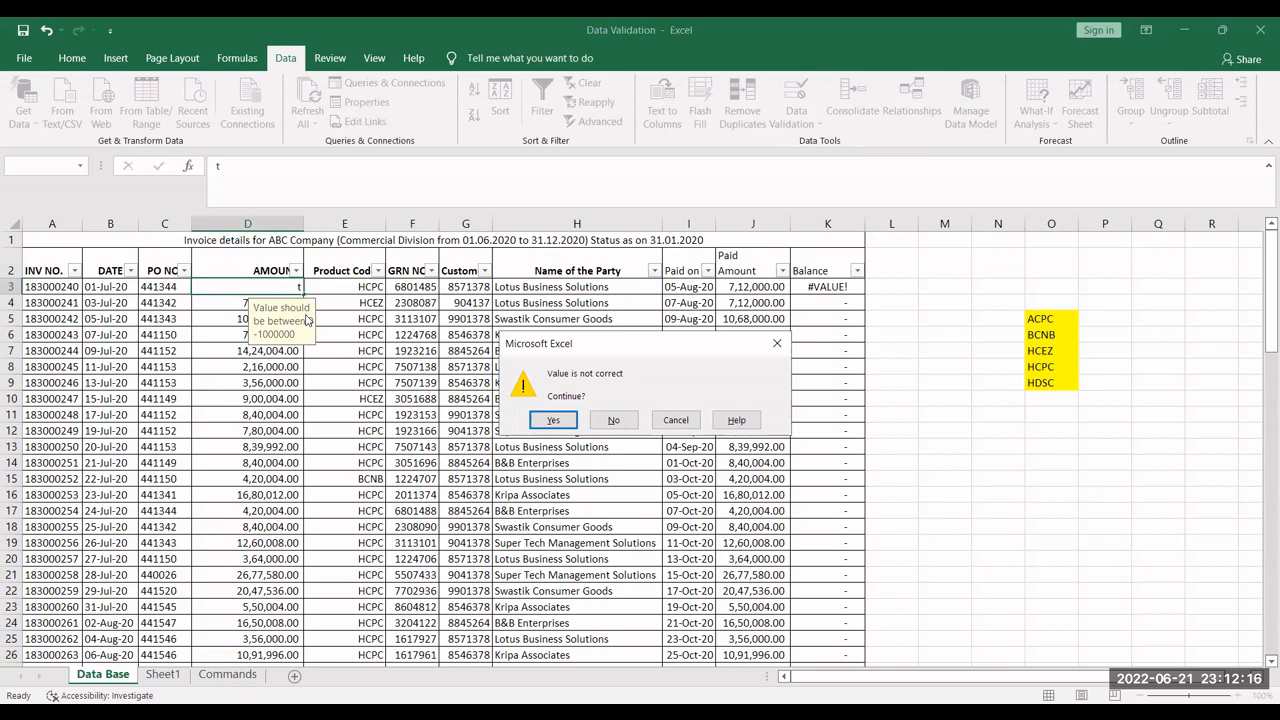
pyautogui.press('Return')
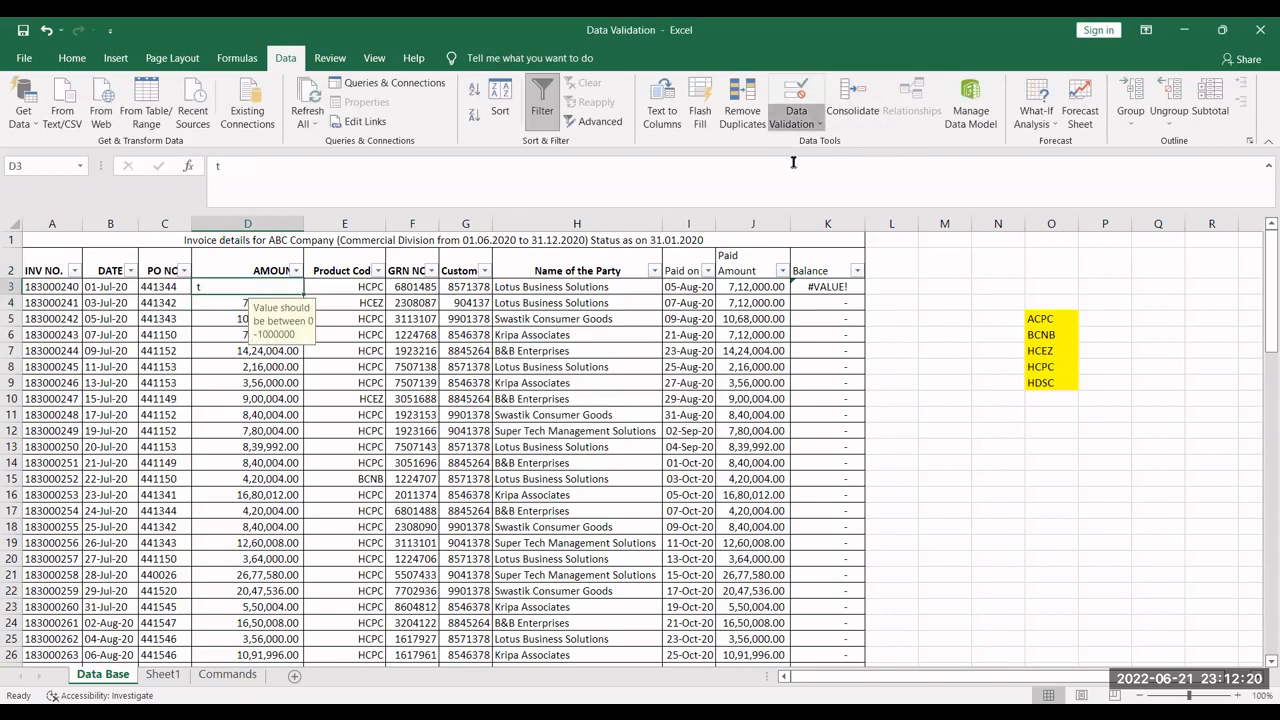
pyautogui.click(290, 398)
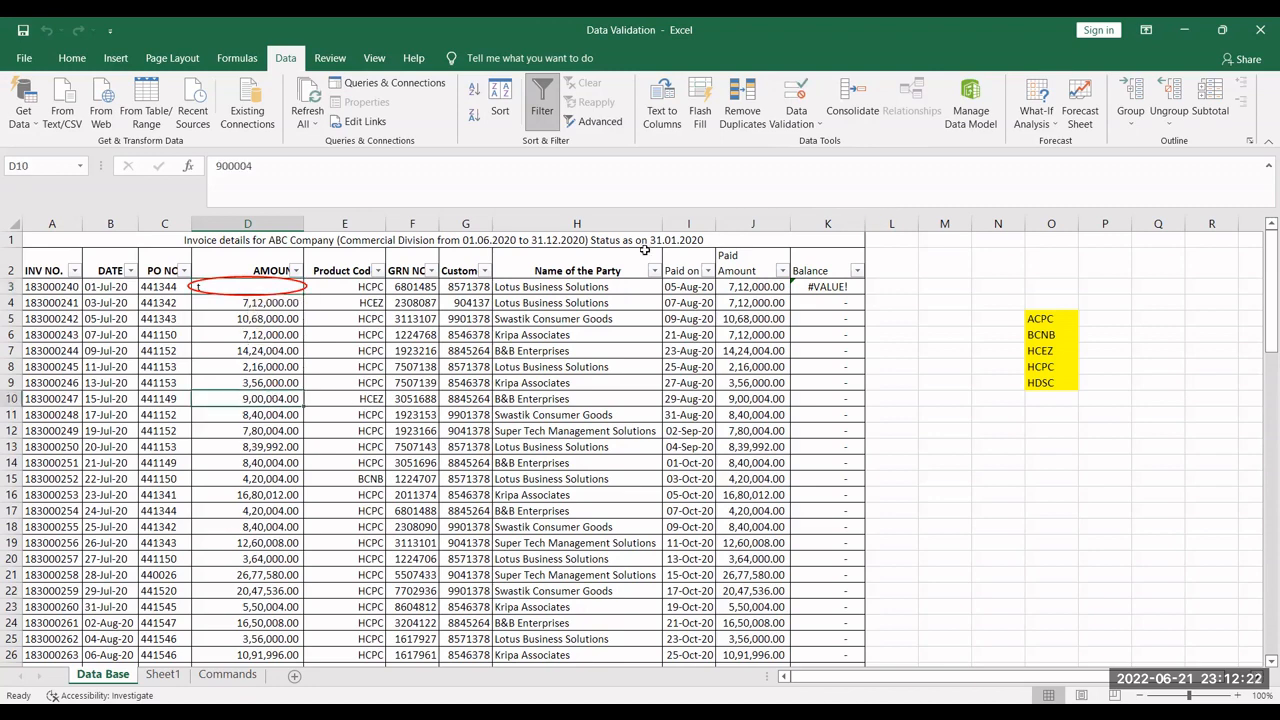
# - Enter "t" in the unvalidated amount cell D6 and circle the invalid data again
pyautogui.click(268, 344)
pyautogui.write('t')
pyautogui.press('Return')
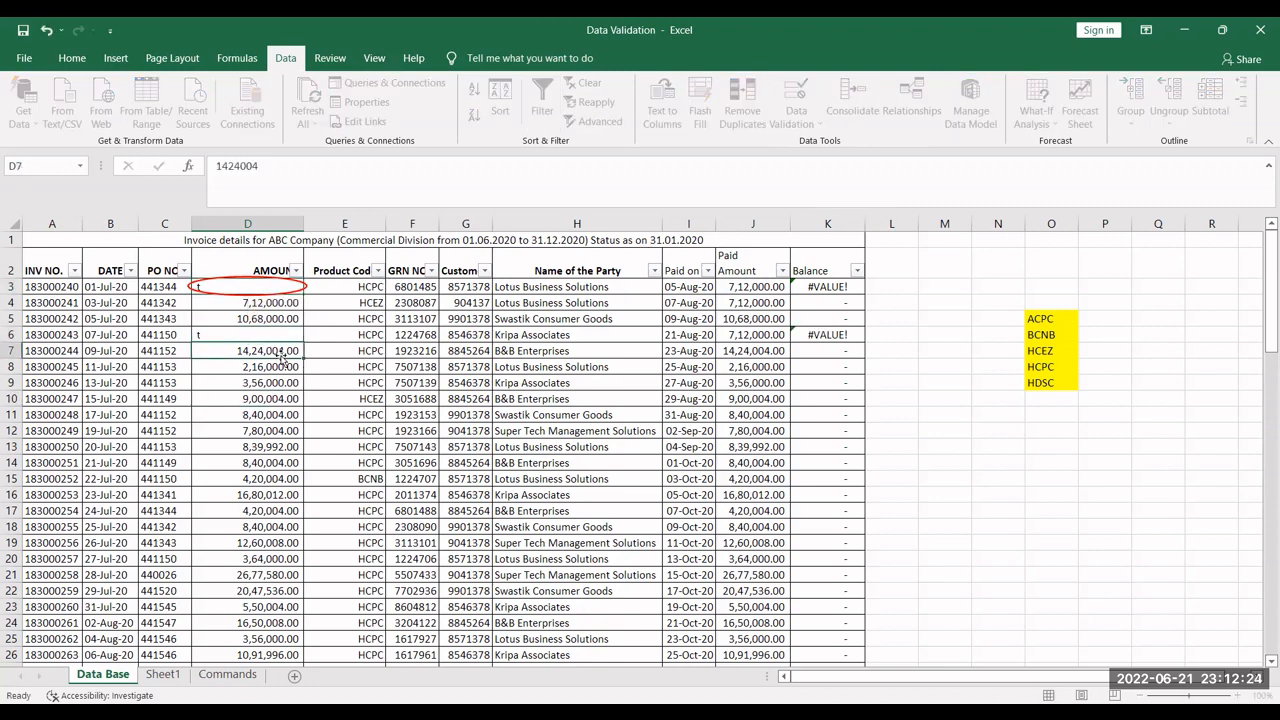
pyautogui.click(258, 287)
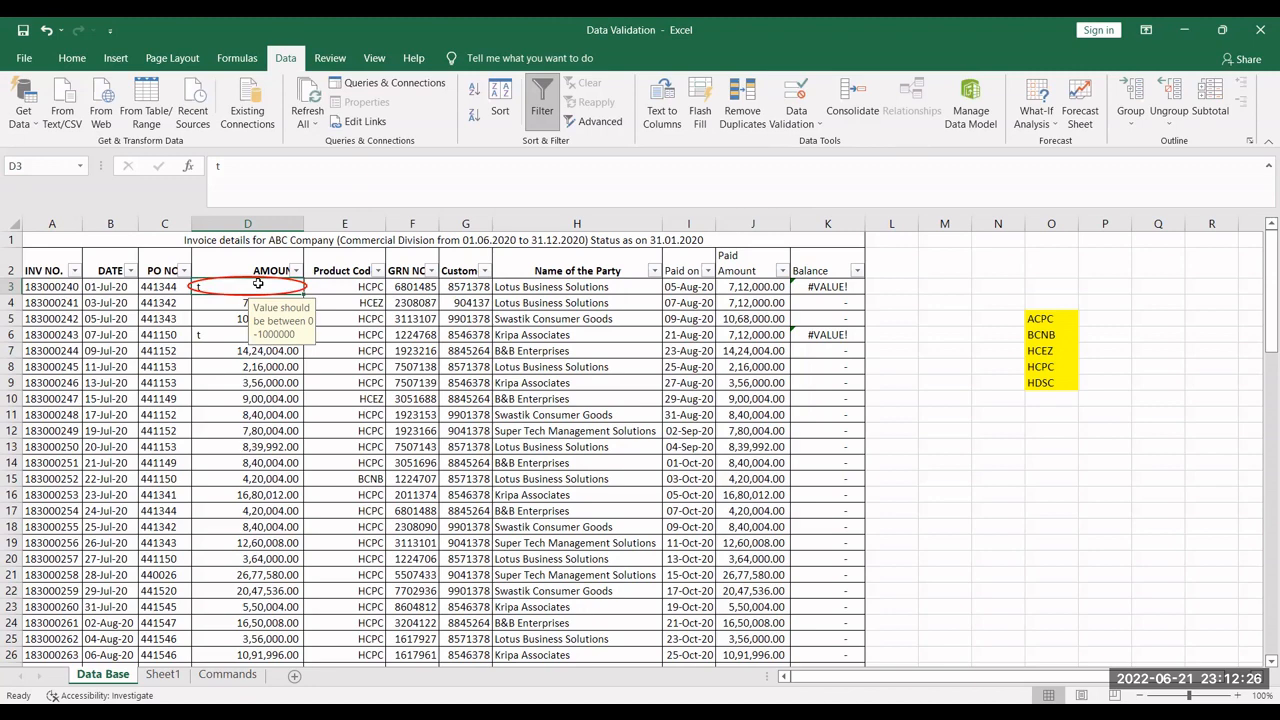
pyautogui.click(797, 122)
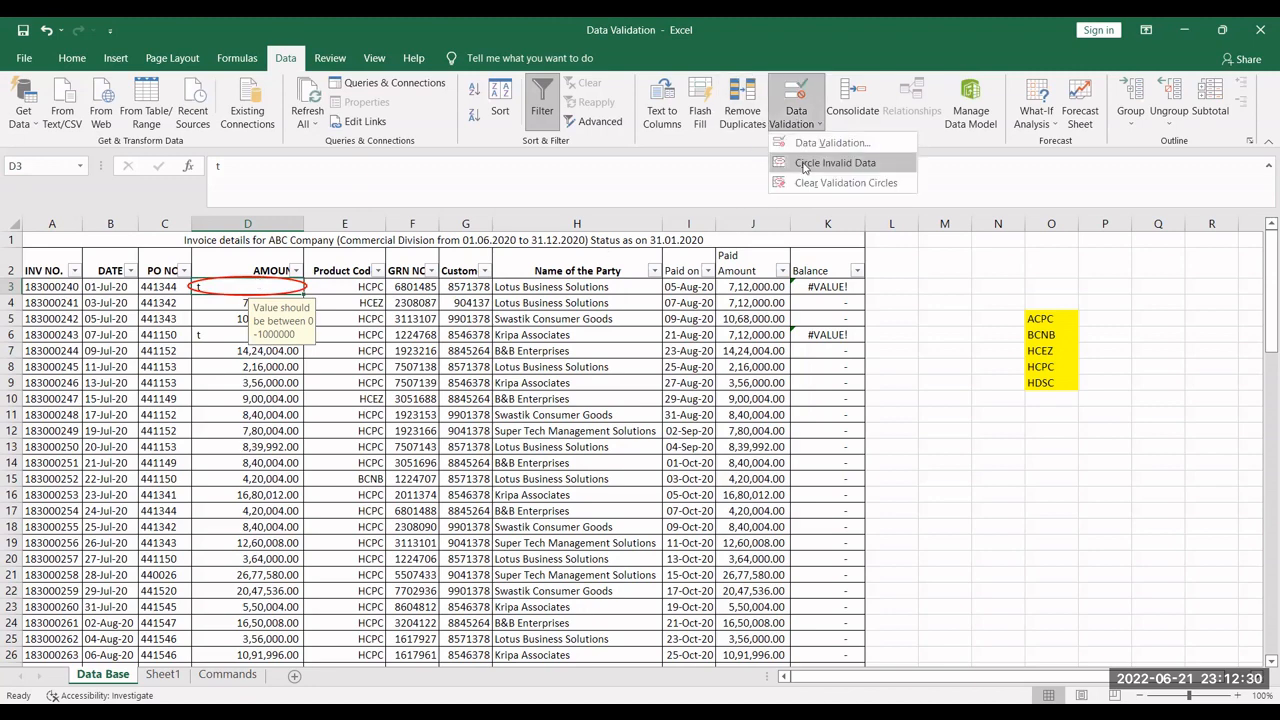
pyautogui.click(803, 164)
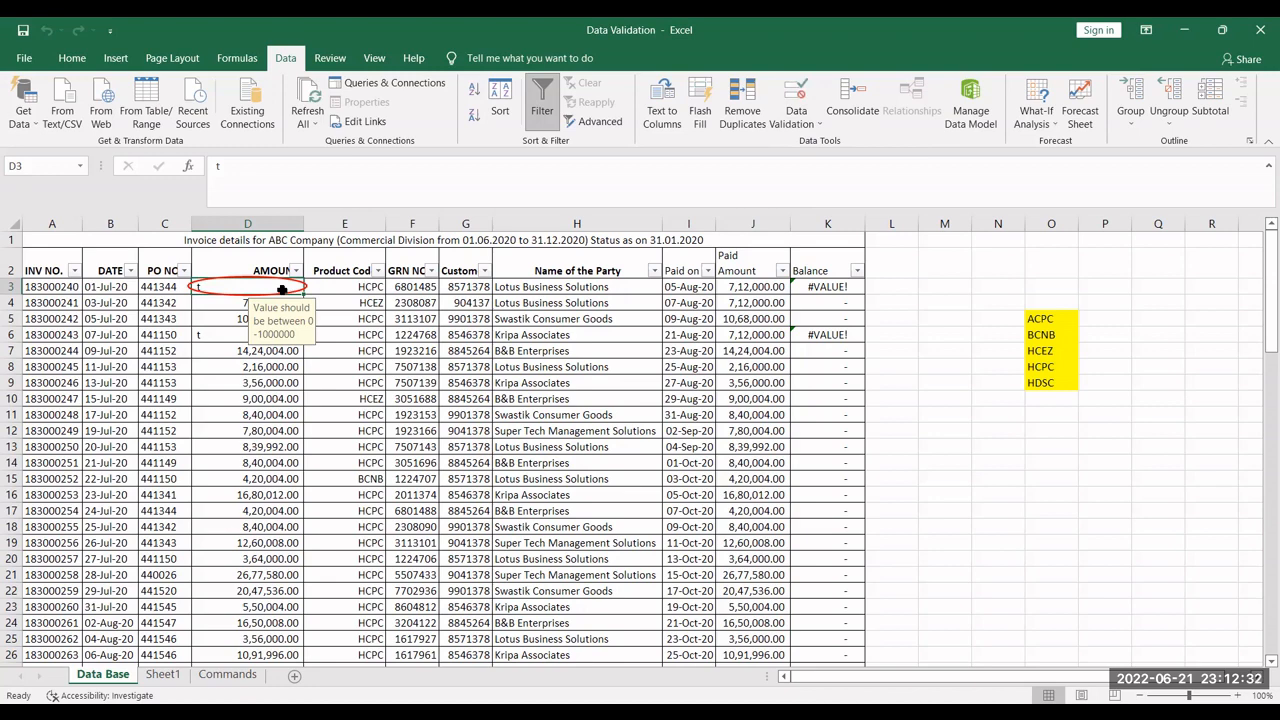
# - Copy cell D3 with its validation and paste it over the amounts down to D92
pyautogui.hotkey('ctrl', 'c')
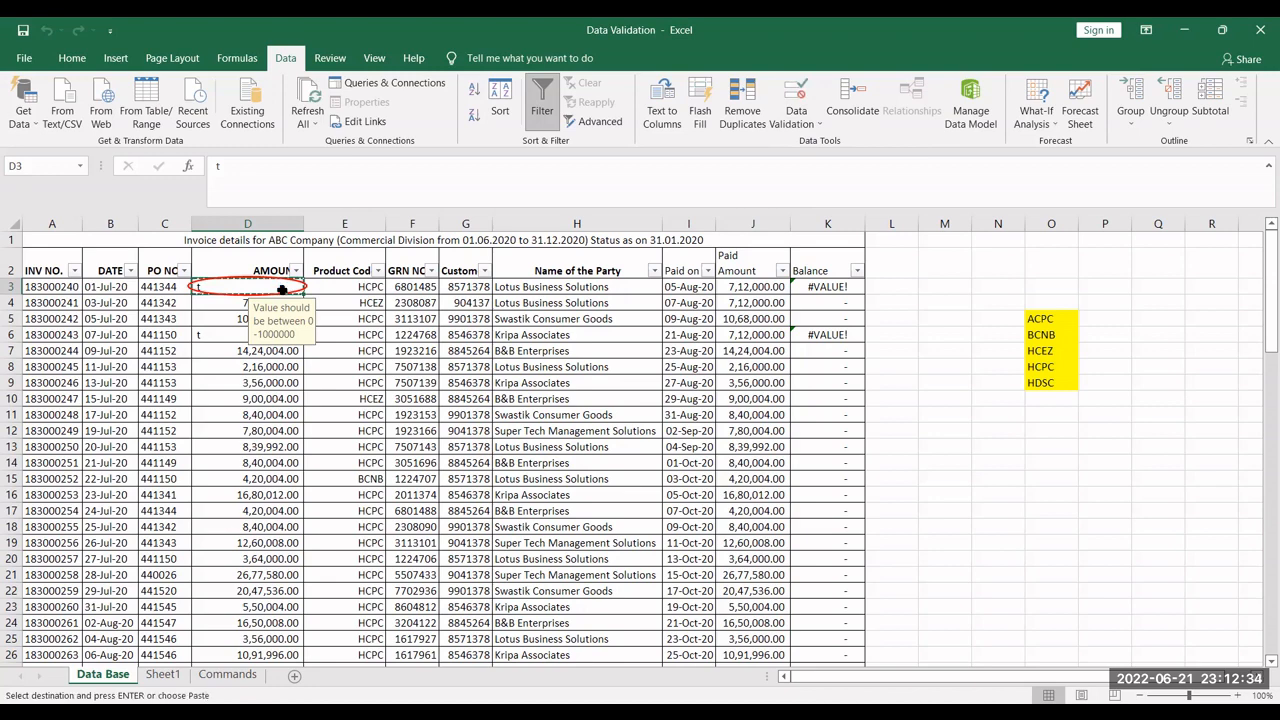
pyautogui.hotkey('ctrl', 'shift', 'Down')
pyautogui.press('Return')
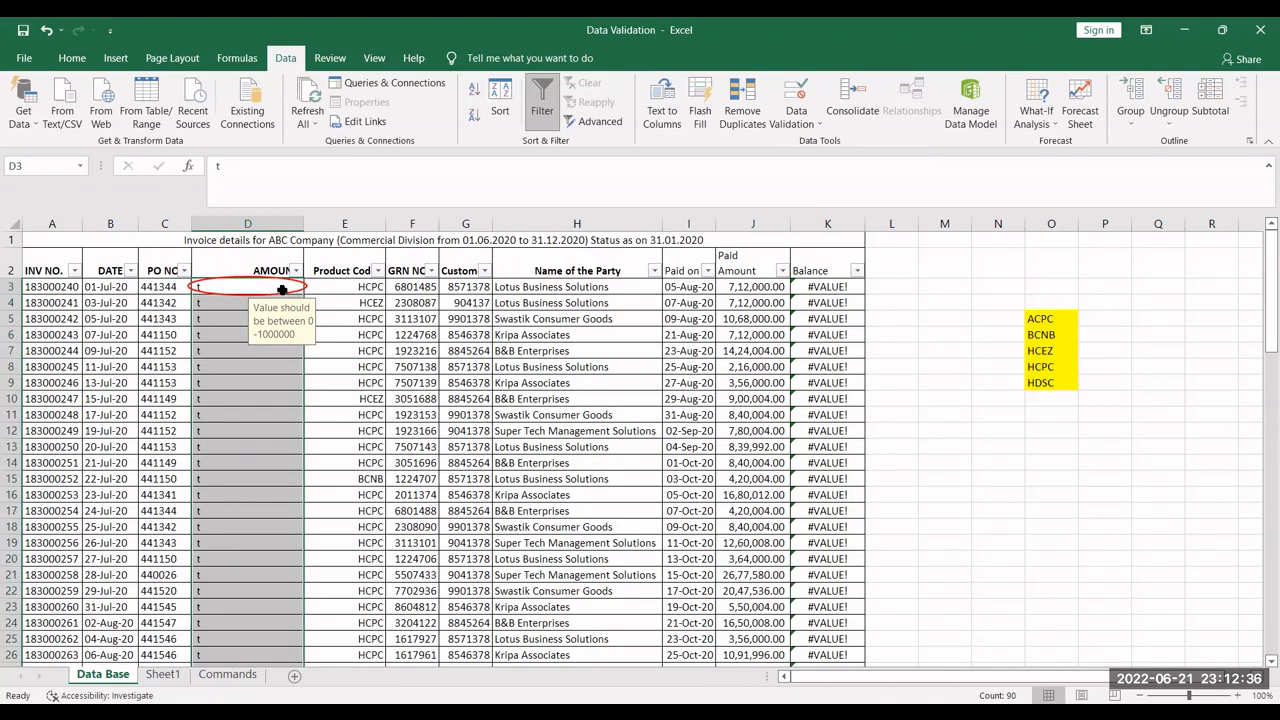
# - Enter the invalid amount "r" in D4 and accept it despite the warning
pyautogui.press('Up')
pyautogui.press('Down')
pyautogui.press('Down')
pyautogui.press('Down')
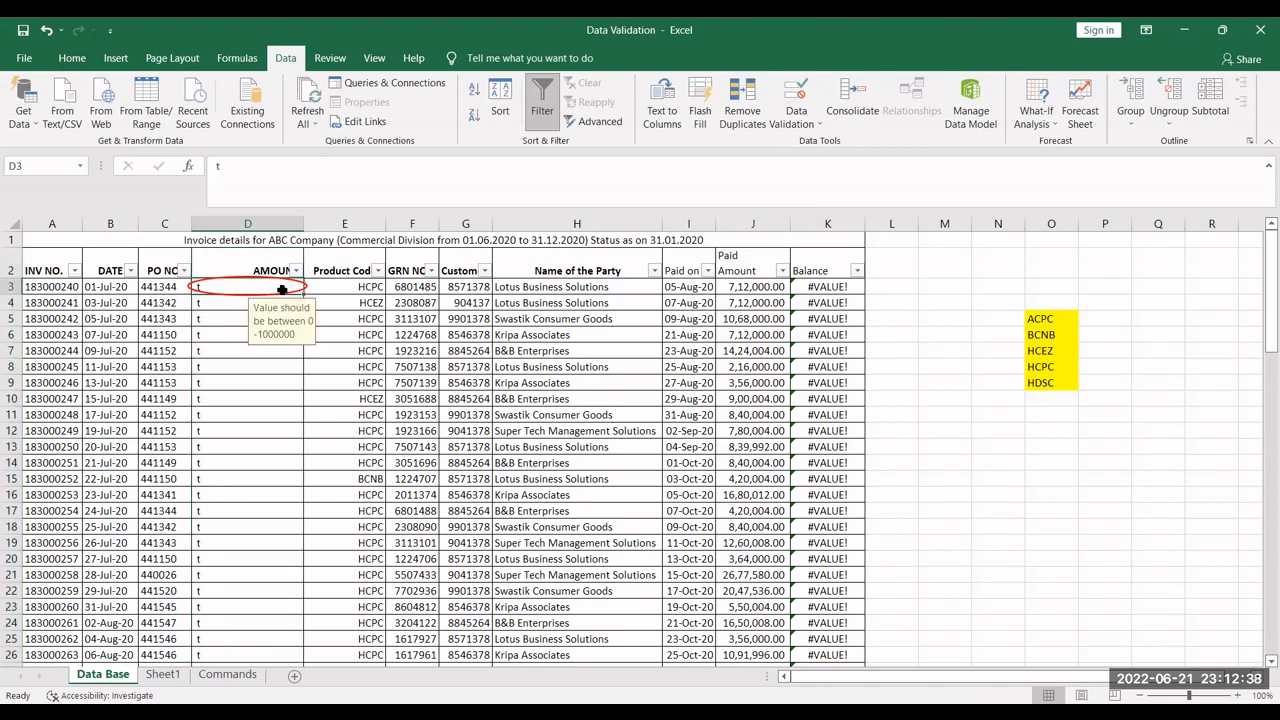
pyautogui.press('Up')
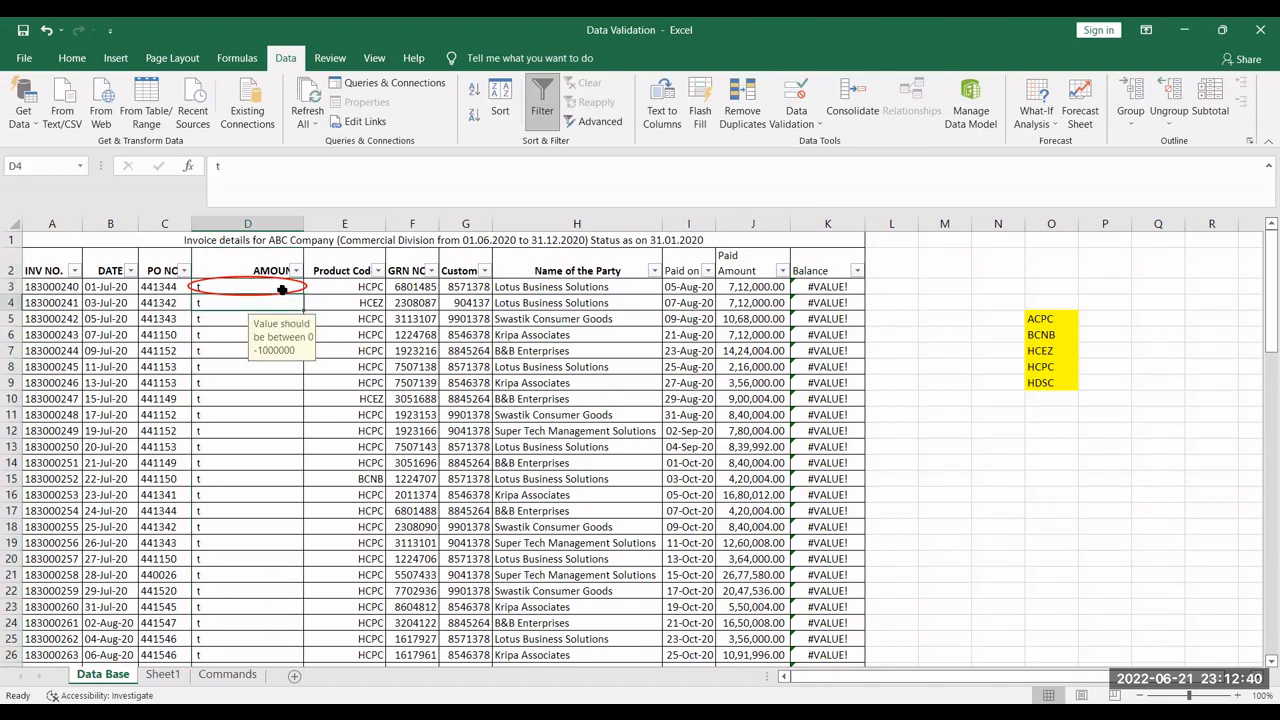
pyautogui.write('r')
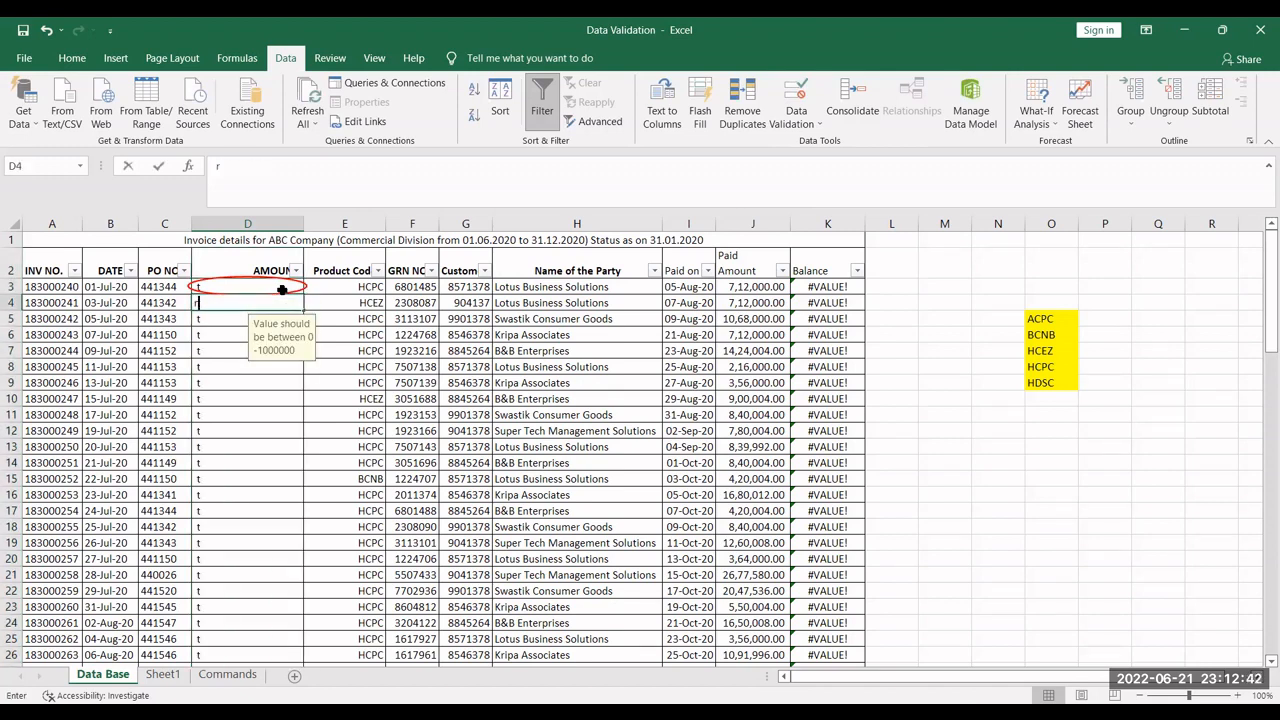
pyautogui.press('Return')
pyautogui.press('Left')
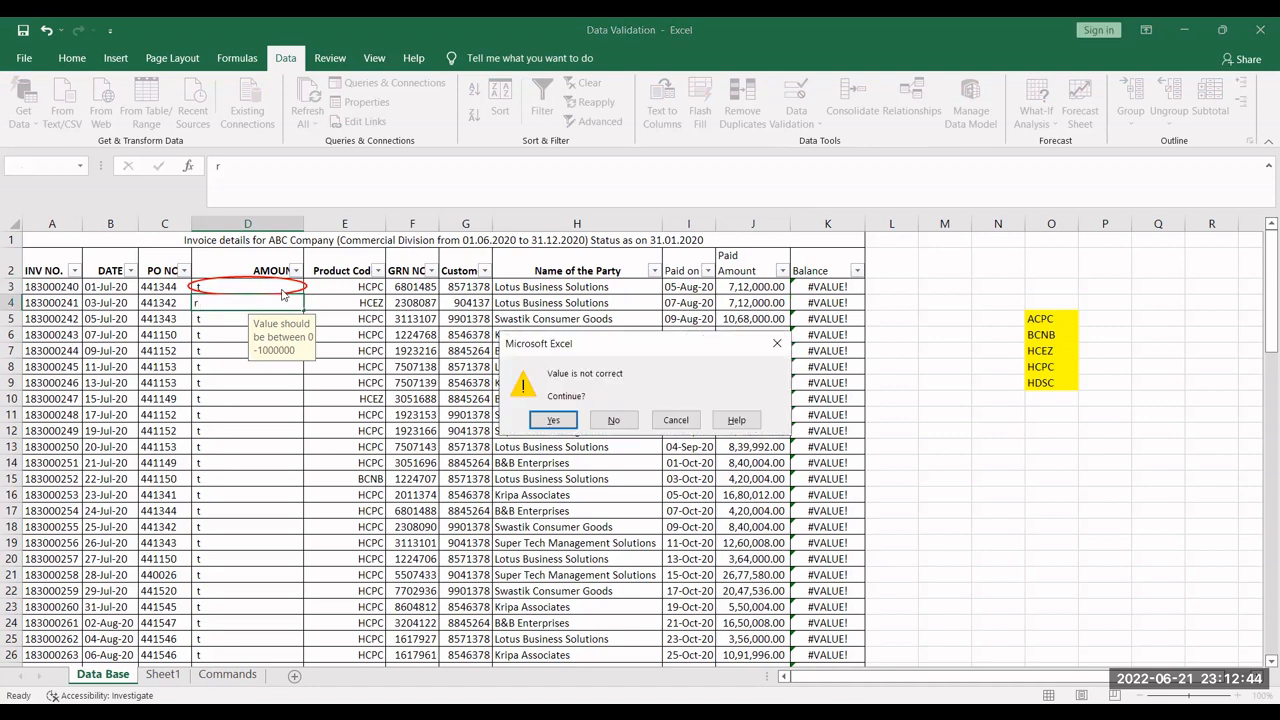
pyautogui.press('Return')
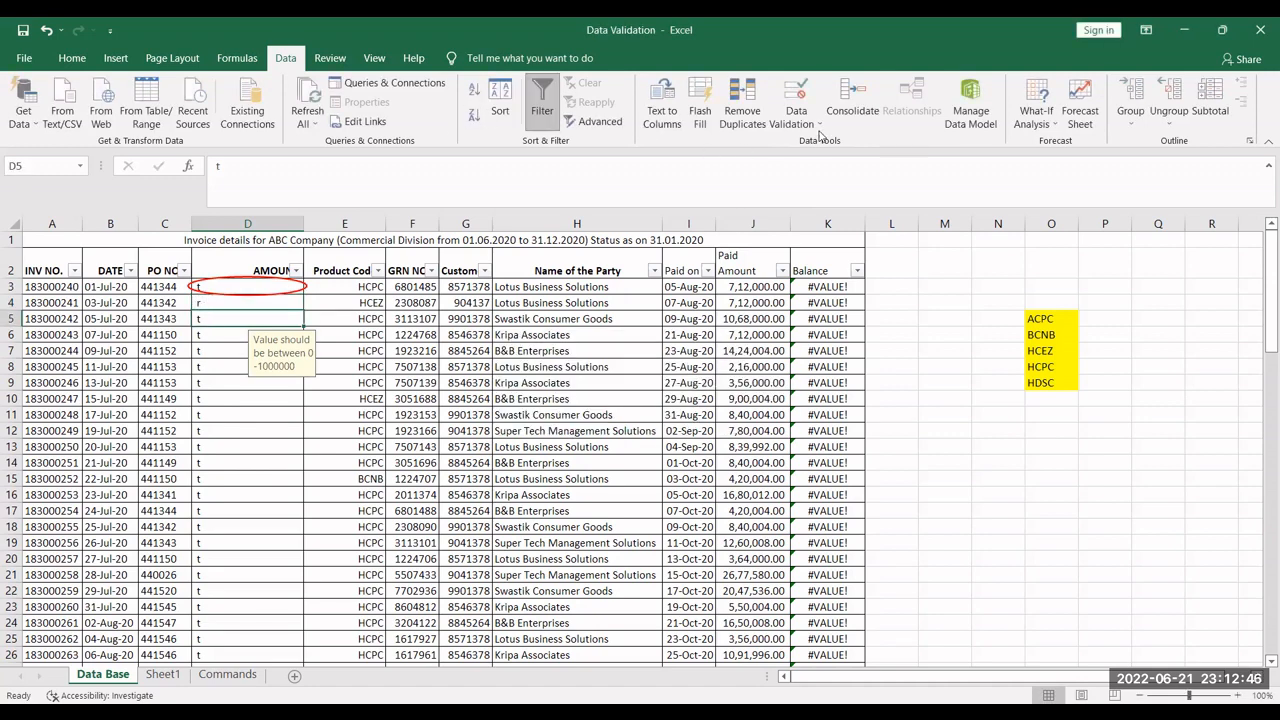
# - Select the amounts in D3:D92, circle the invalid data, and review the circles from the first row
pyautogui.moveTo(205, 286); pyautogui.dragTo(284, 620)
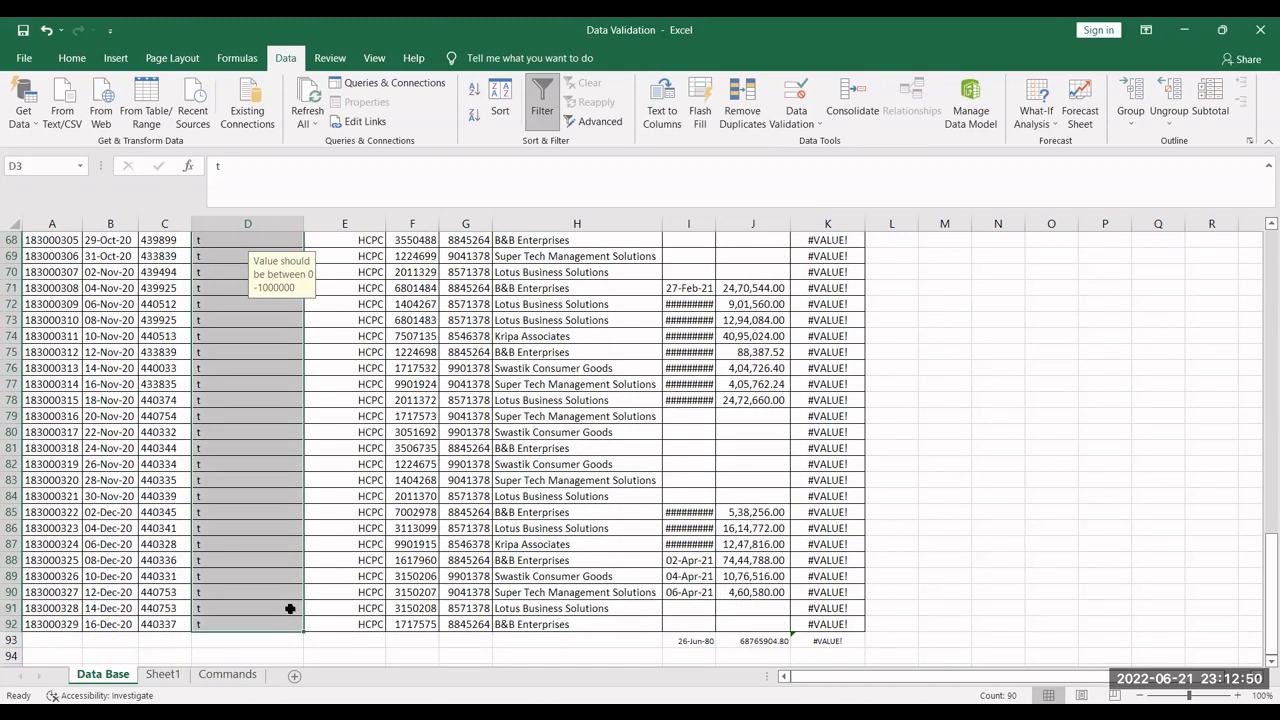
pyautogui.click(790, 128)
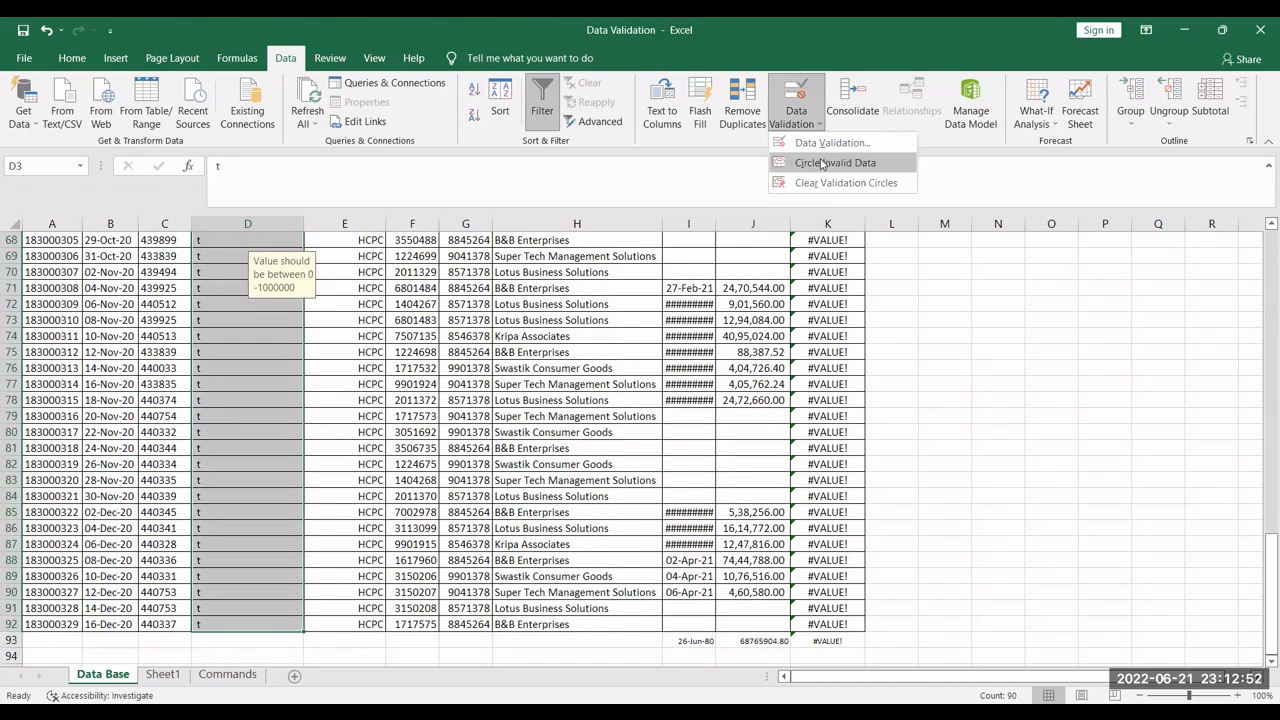
pyautogui.click(832, 163)
pyautogui.scroll(6, 320, 368)
pyautogui.scroll(16, 320, 368)
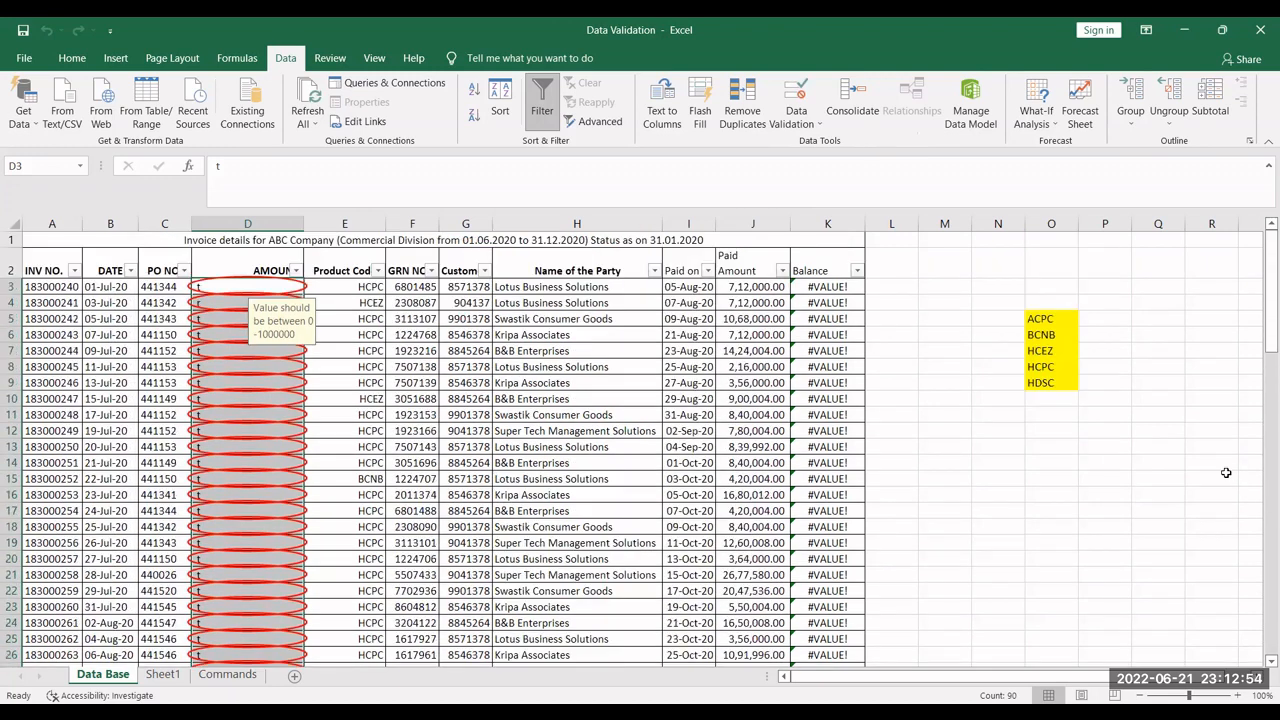
# - Replace the invalid amount in D4 with the valid amount 10000
pyautogui.click(222, 305)
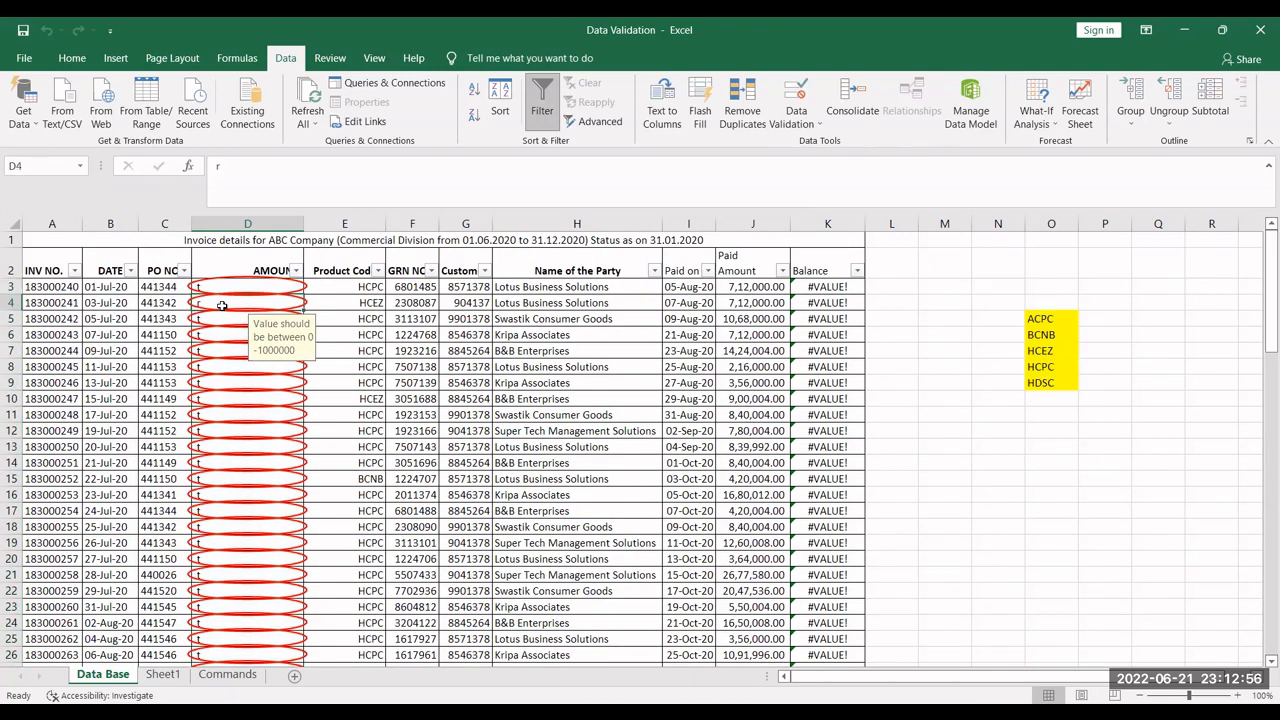
pyautogui.write('10000')
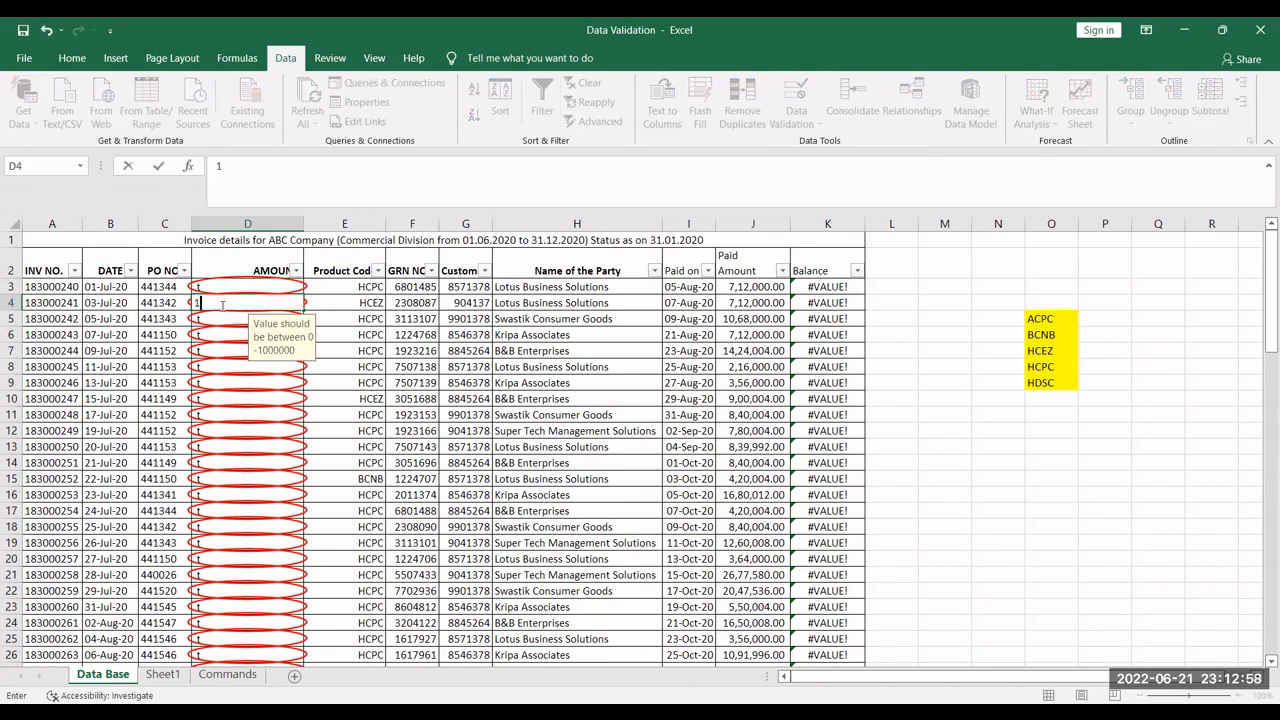
pyautogui.press('Return')
pyautogui.write('4')
pyautogui.press('Escape')
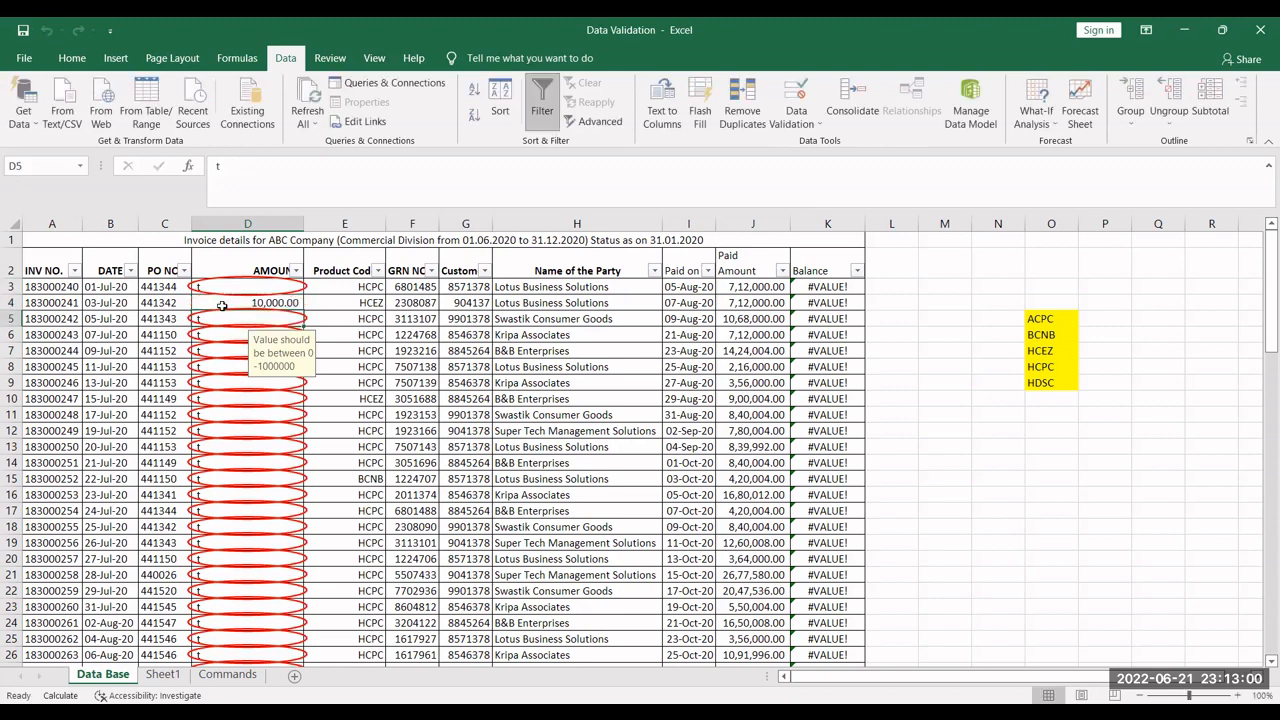
pyautogui.write('000')
pyautogui.press('Escape')
# - Replace the invalid amount in D11 with the valid amount 1,99,999
pyautogui.press('Down')
pyautogui.press('Down')
pyautogui.press('Down')
pyautogui.press('Down')
pyautogui.press('Down')
pyautogui.press('Down')
pyautogui.write('1')
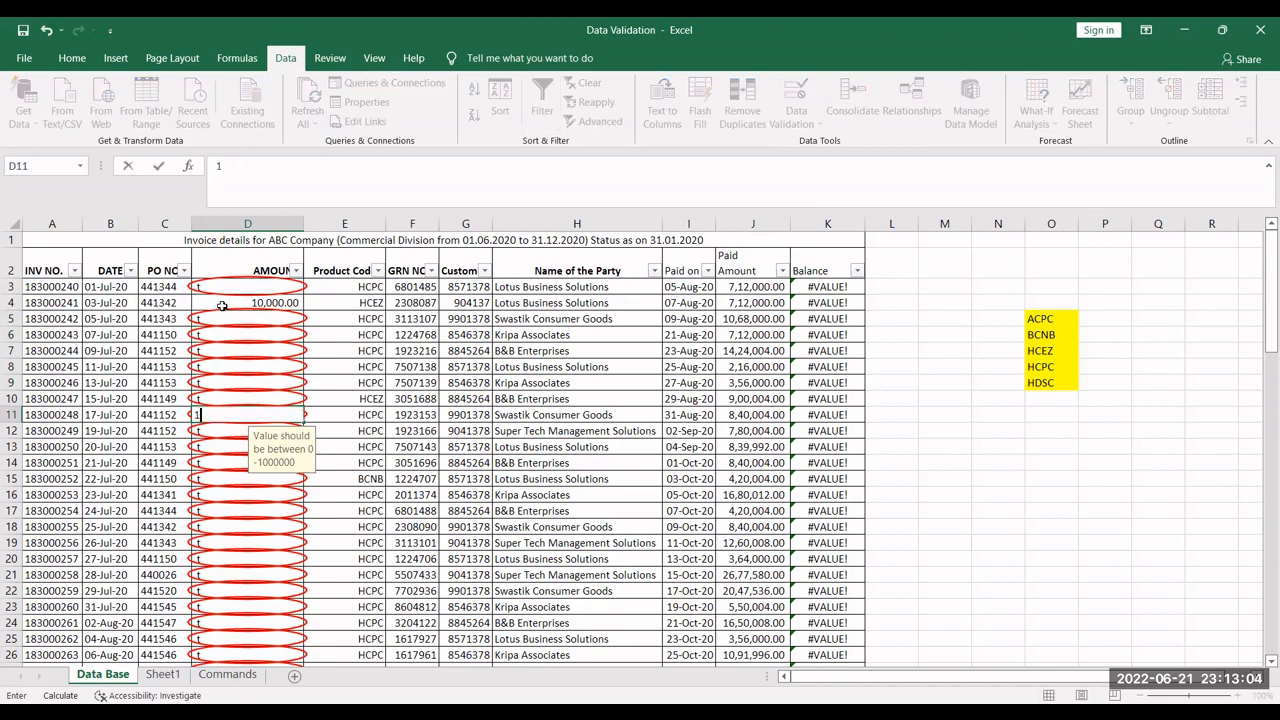
pyautogui.write(',99,99999')
pyautogui.press('Return')
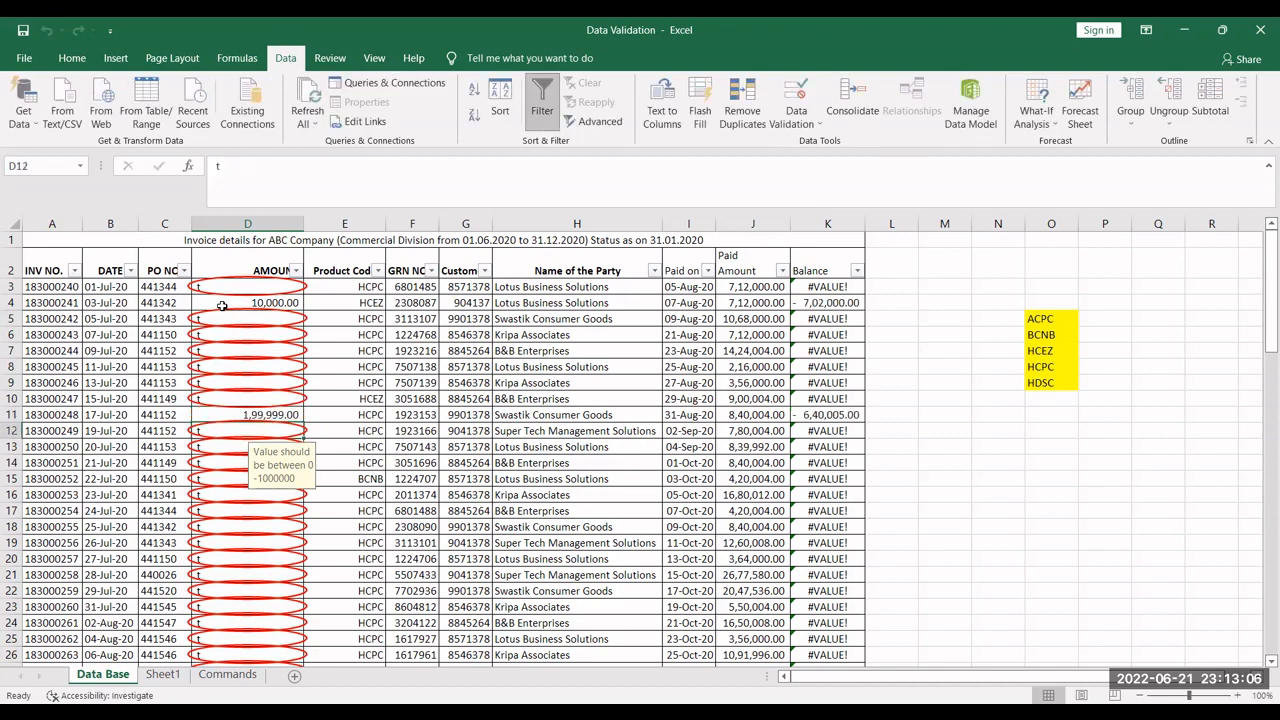
# - Clear all the validation circles from the worksheet
pyautogui.click(852, 100)
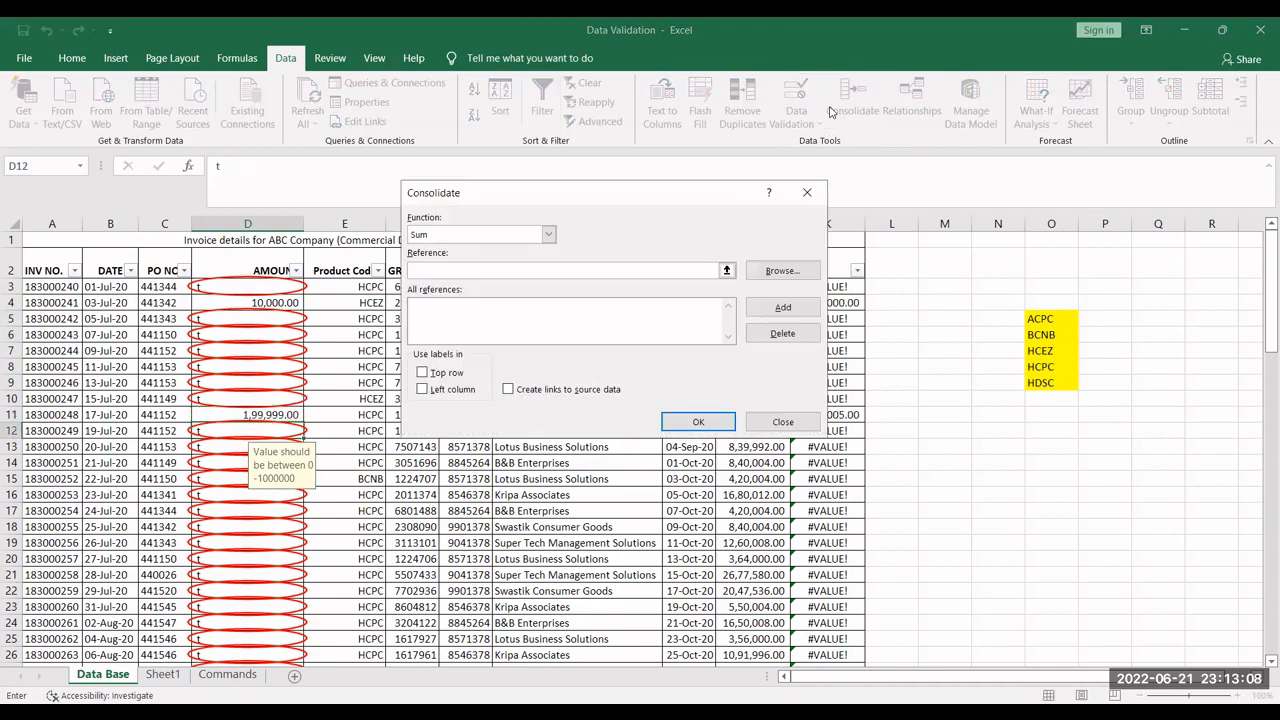
pyautogui.press('Escape')
pyautogui.click(805, 120)
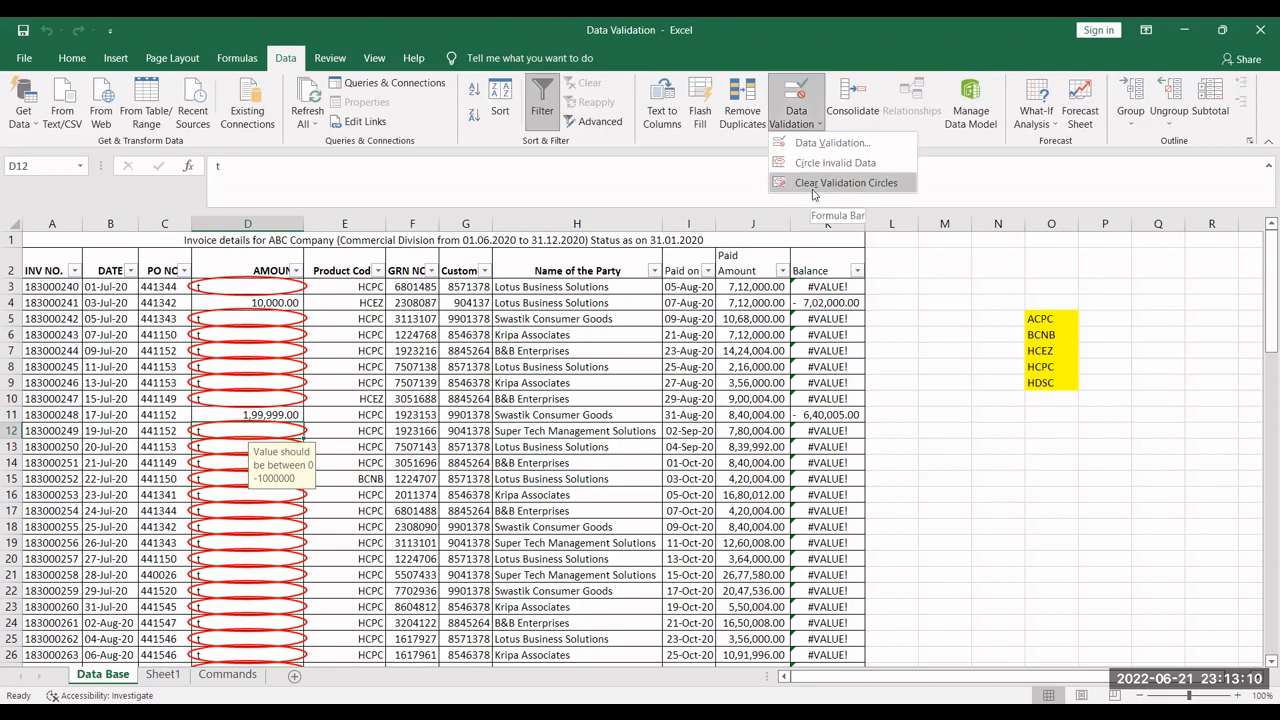
pyautogui.click(813, 187)
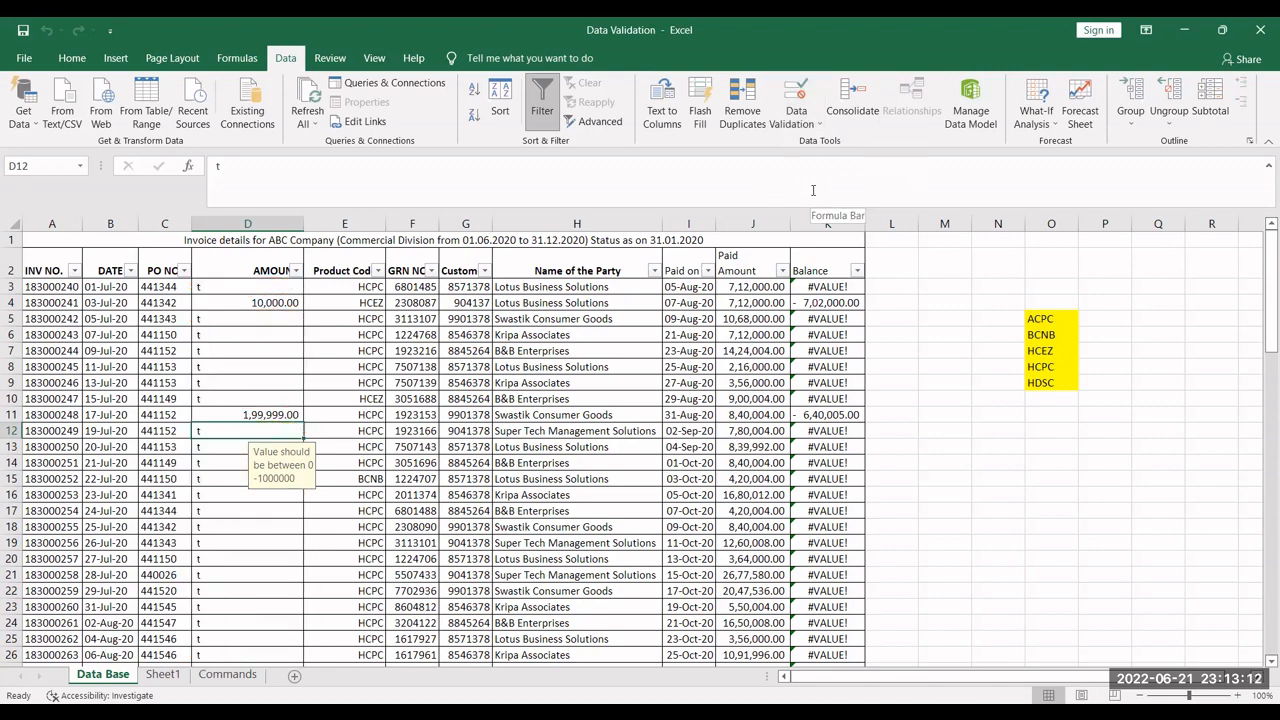